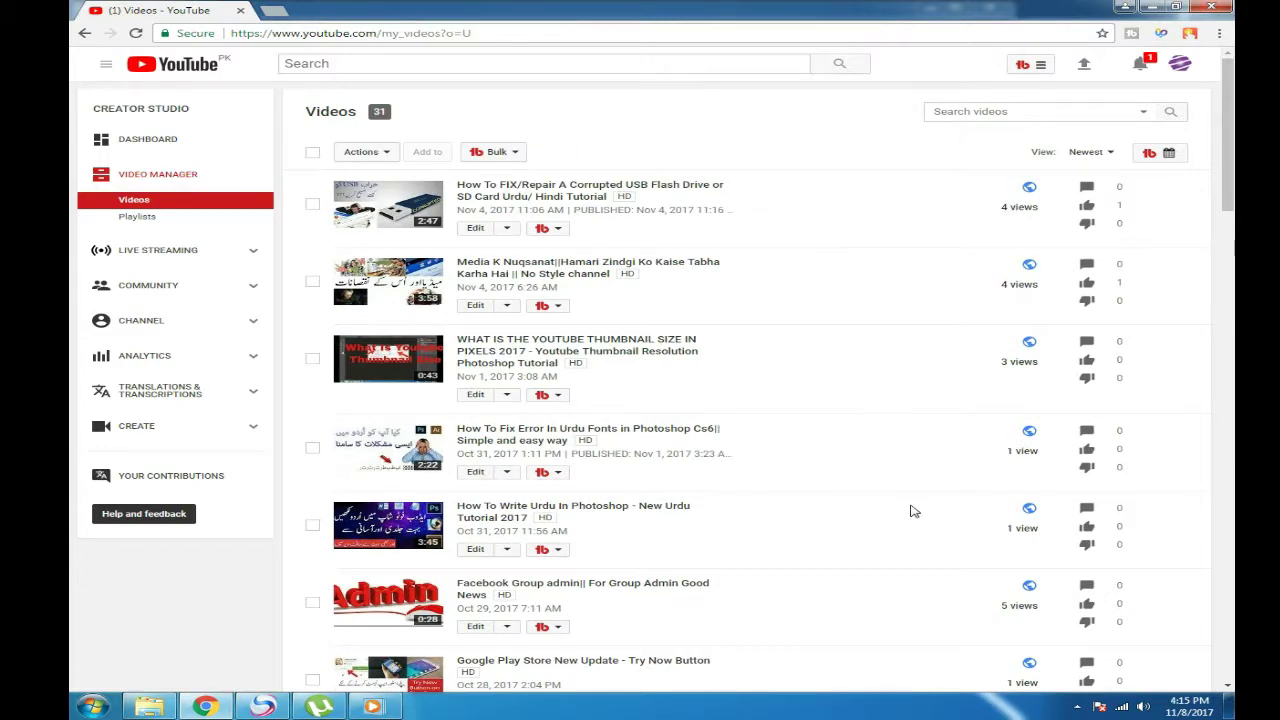
left_click_drag(1218, 212, 1226, 368)
scroll(1231, 341, "down", 1)
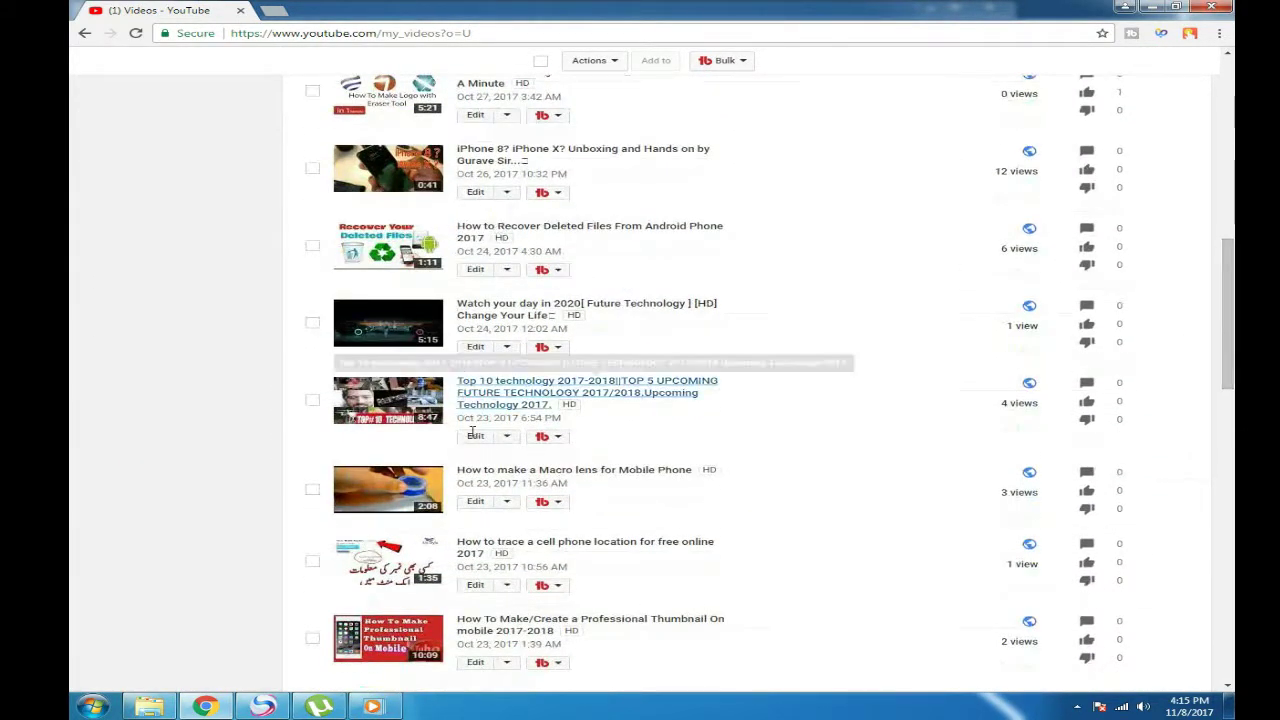
scroll(1233, 380, "down", 2)
scroll(1233, 380, "down", 3)
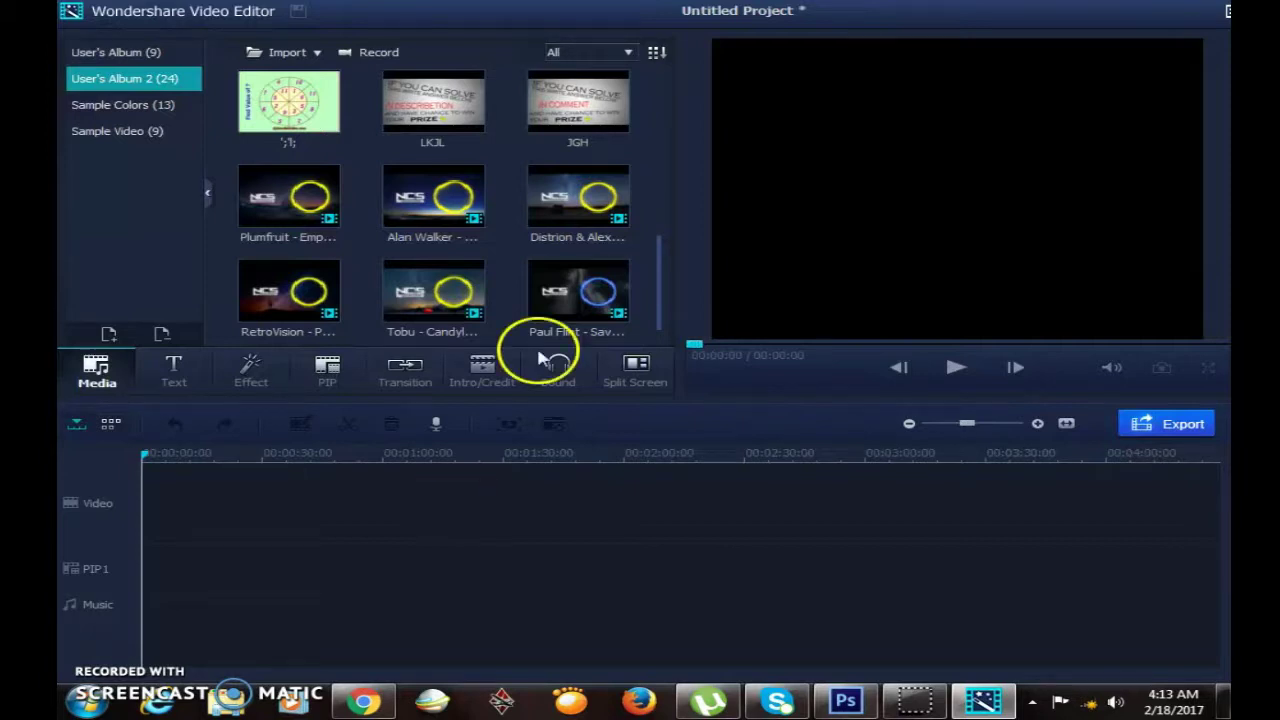
scroll(630, 237, "up", 1)
scroll(630, 237, "down", 1)
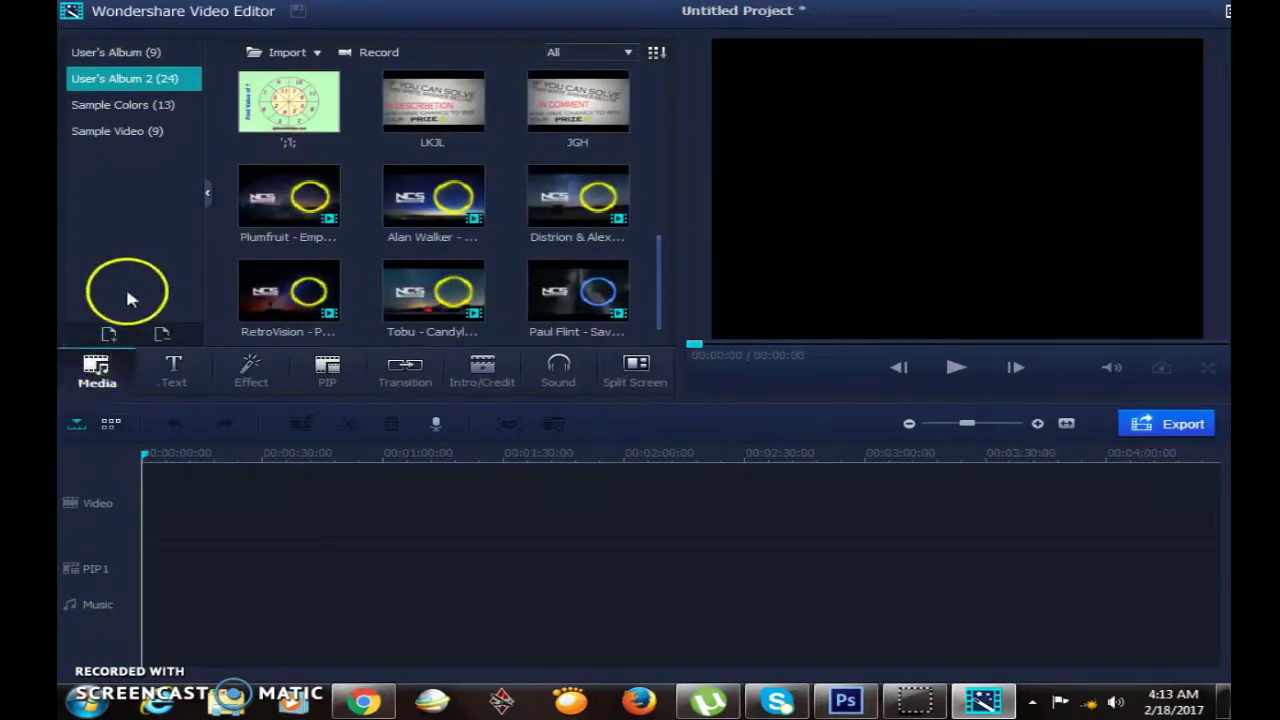
left_click_drag(296, 108, 303, 112)
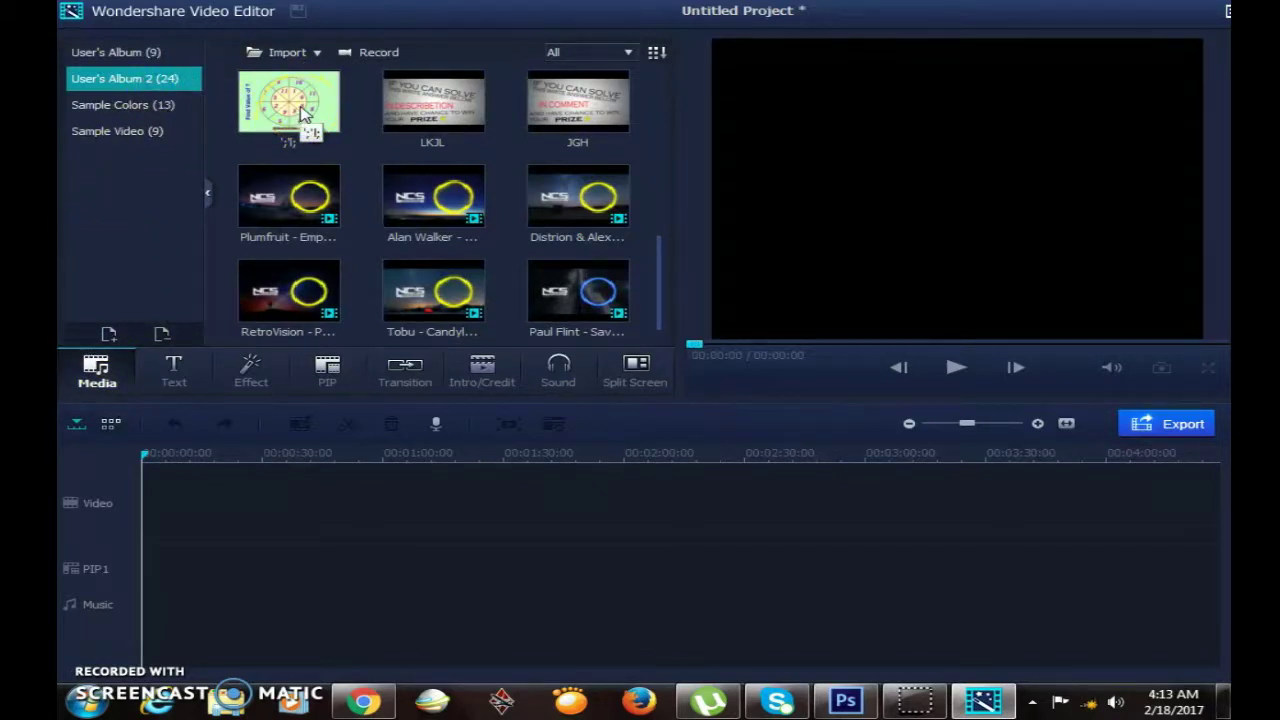
left_click_drag(303, 112, 277, 60)
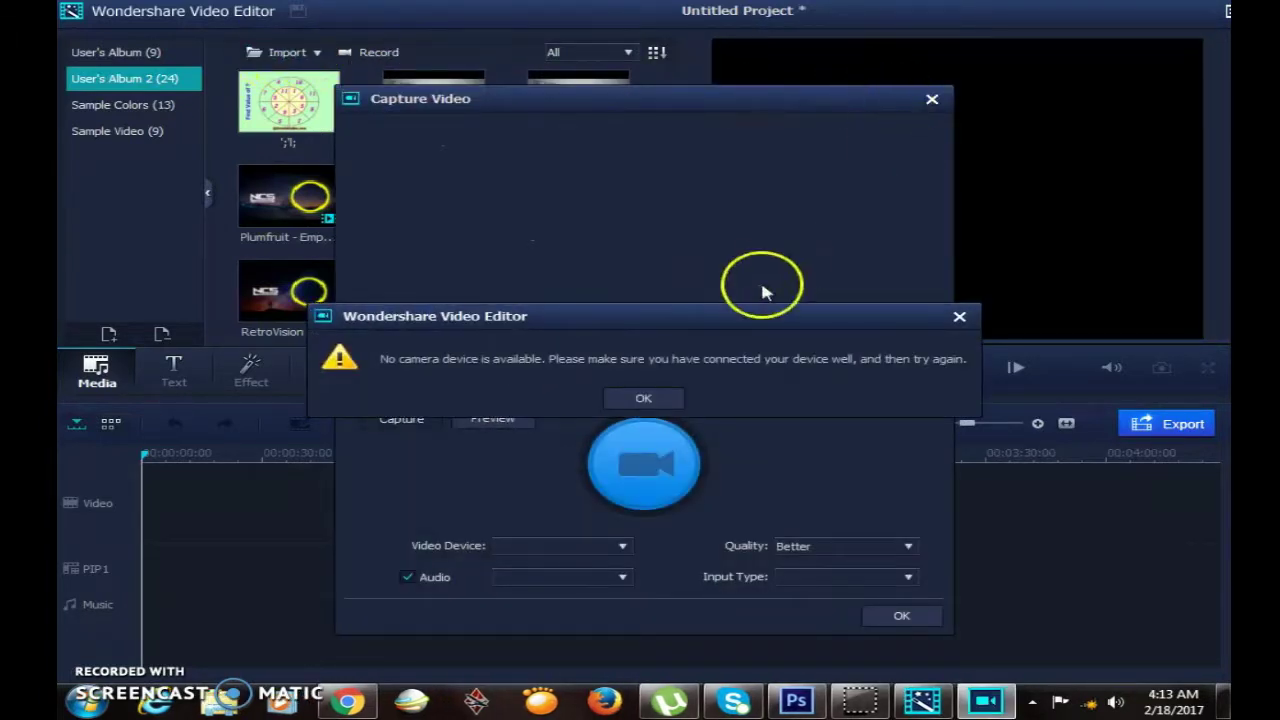
Dismiss the camera warning and close the Capture Video window.
left_click(958, 319)
left_click(932, 98)
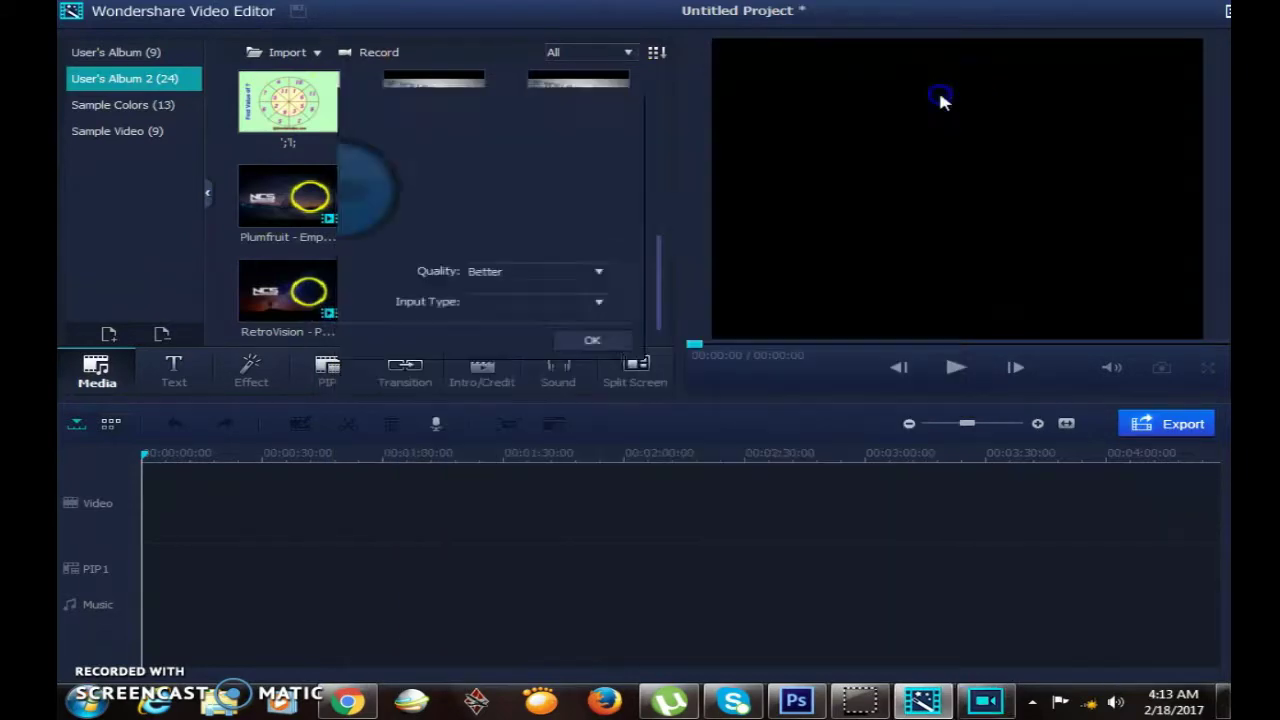
Import the "Distrion & Alex Skrindo - Entropy" video from the Documents library into User's Album 2.
left_click(137, 76)
left_click(268, 62)
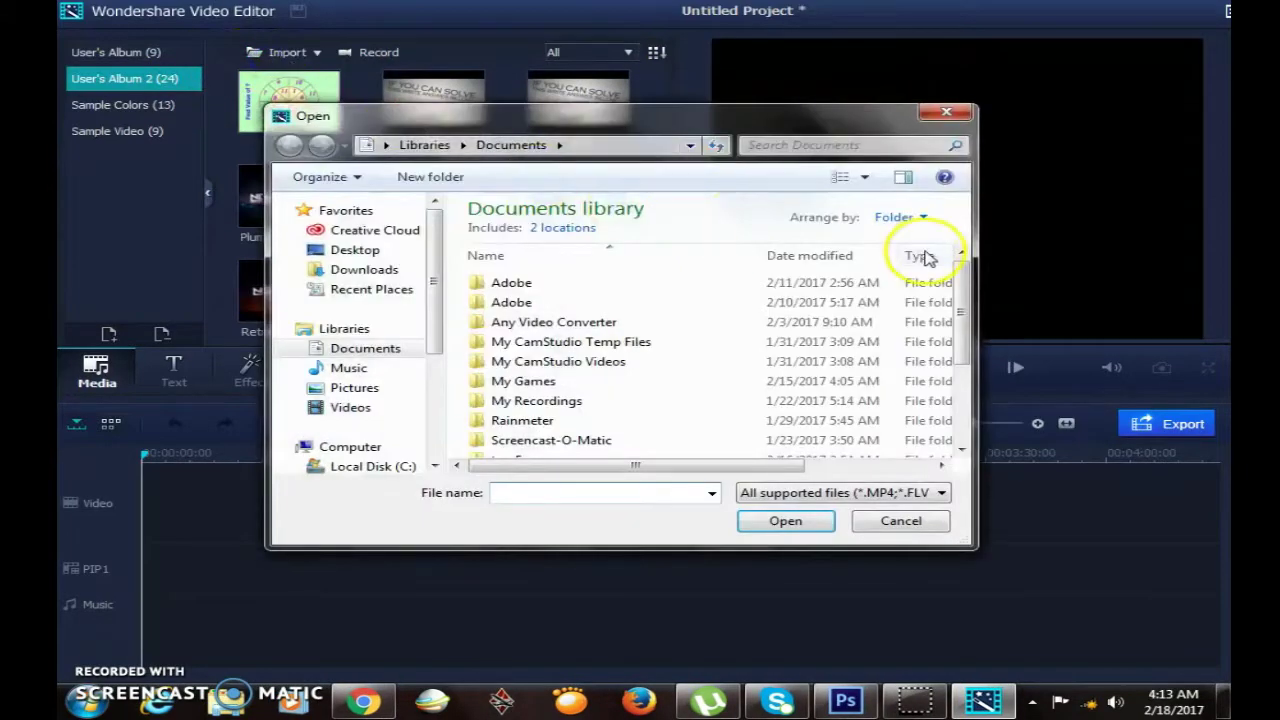
left_click_drag(962, 266, 957, 360)
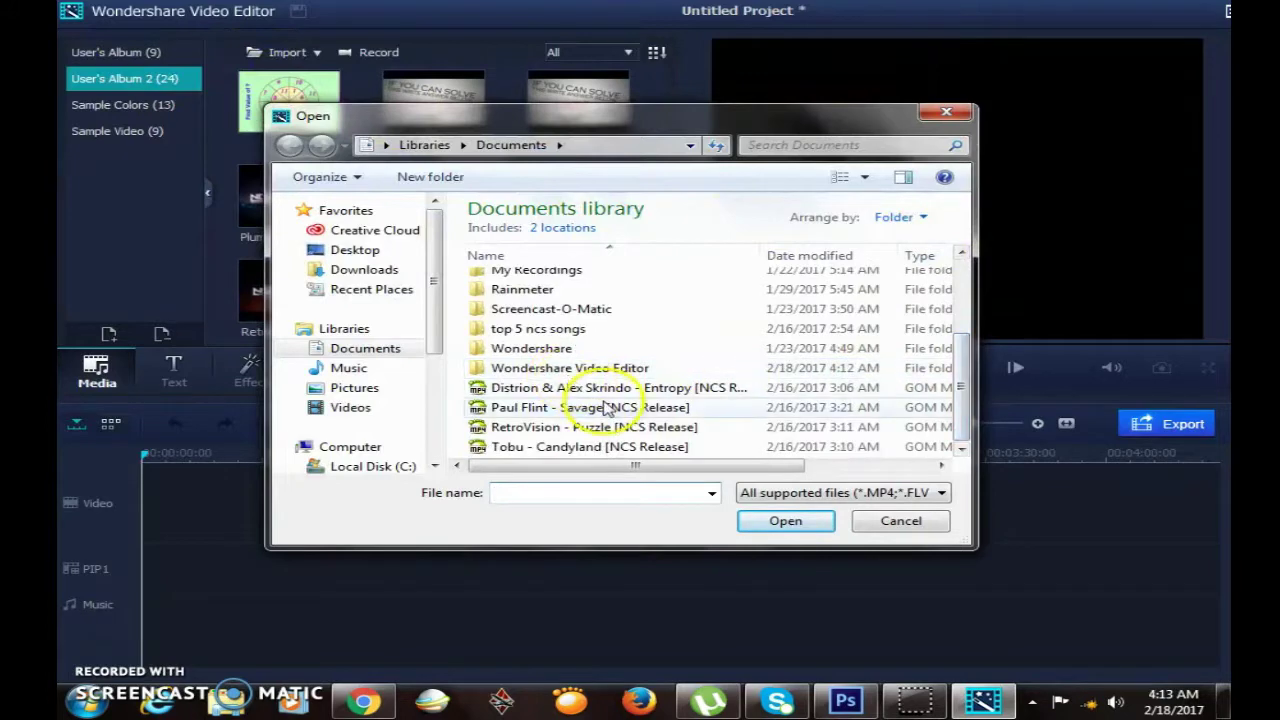
left_click(658, 388)
left_click(778, 521)
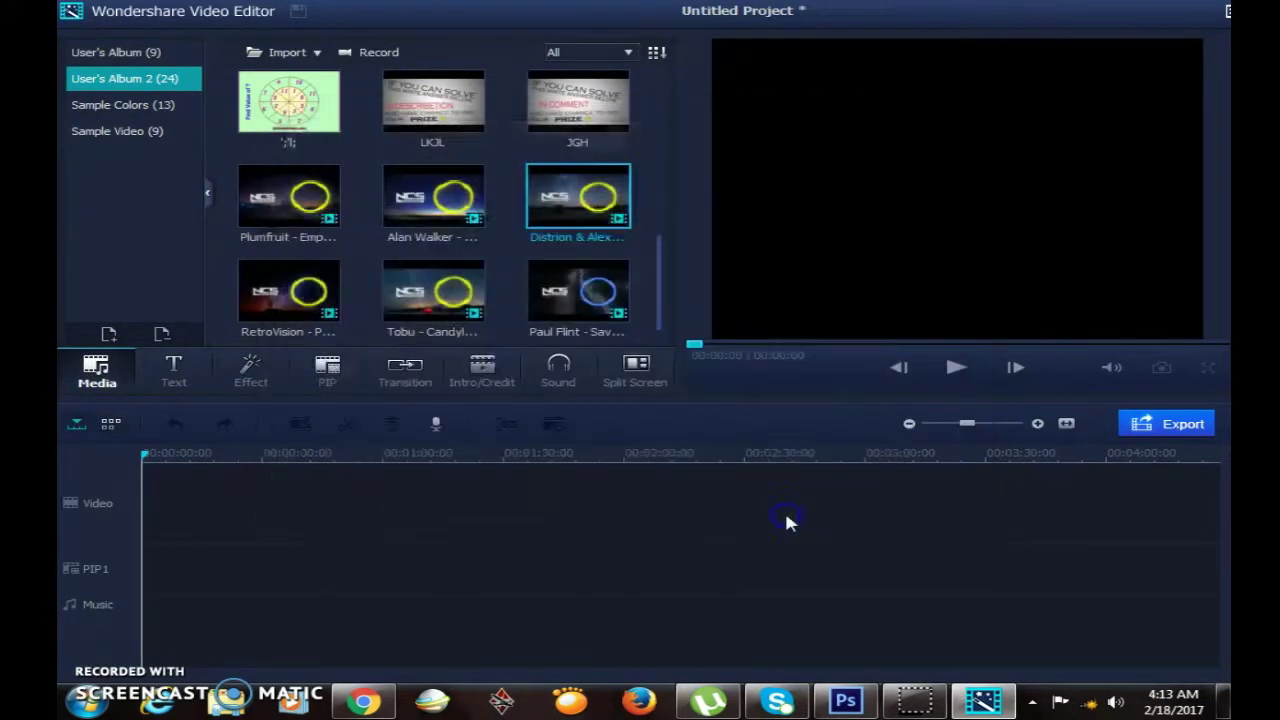
Place the "Distrion & Alex Skrindo - Entropy" clip at the start of the Video track and briefly play it.
left_click(630, 428)
left_click(620, 236)
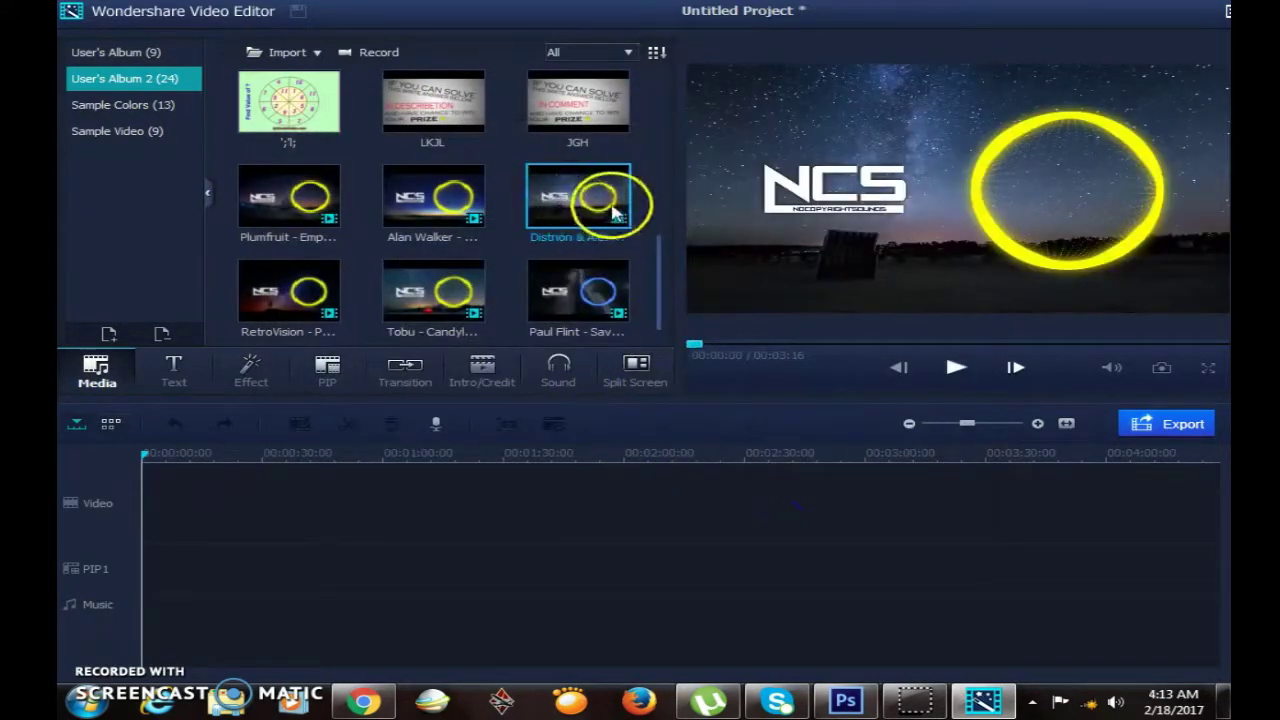
left_click_drag(592, 197, 593, 204)
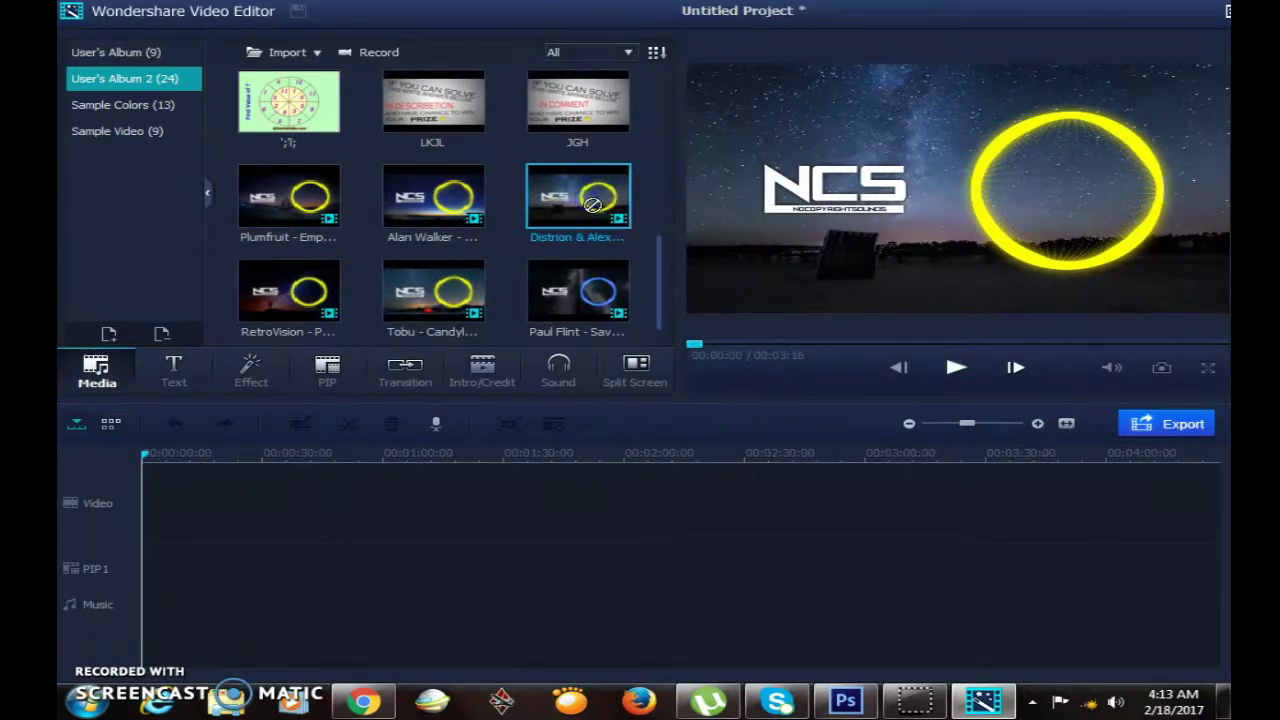
left_click_drag(588, 227, 336, 490)
left_click(669, 400)
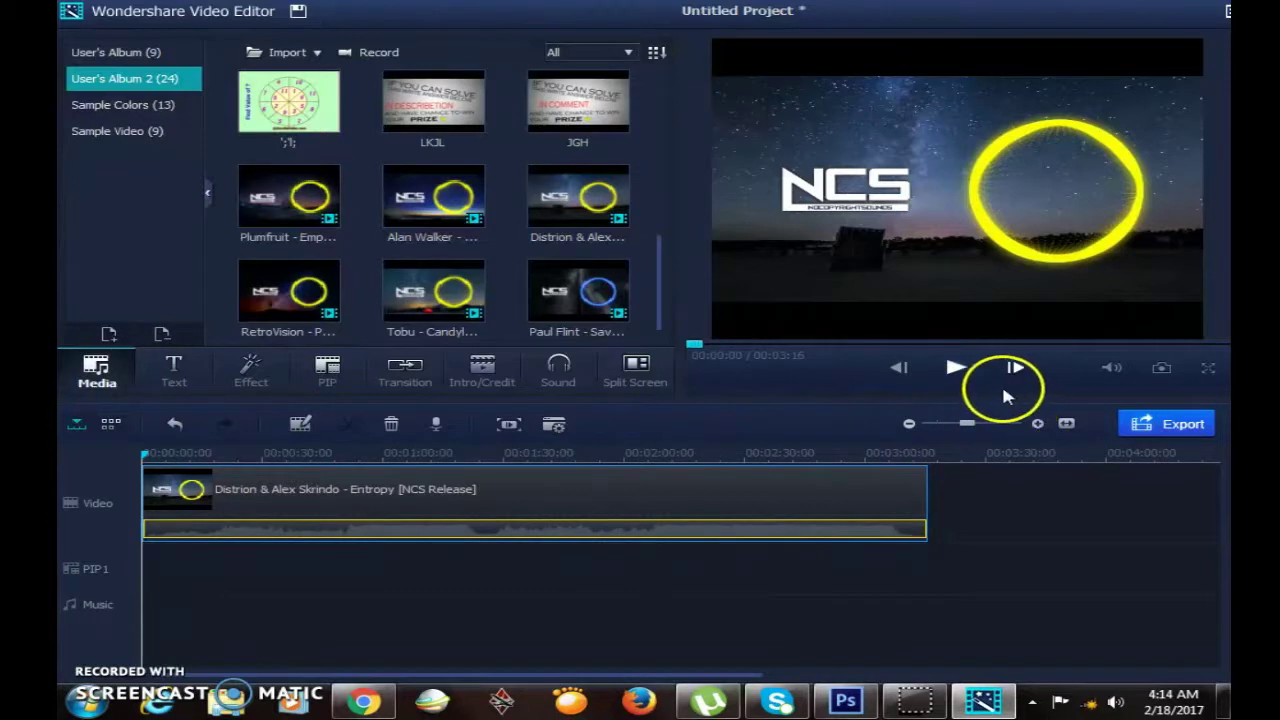
left_click(952, 378)
left_click(953, 372)
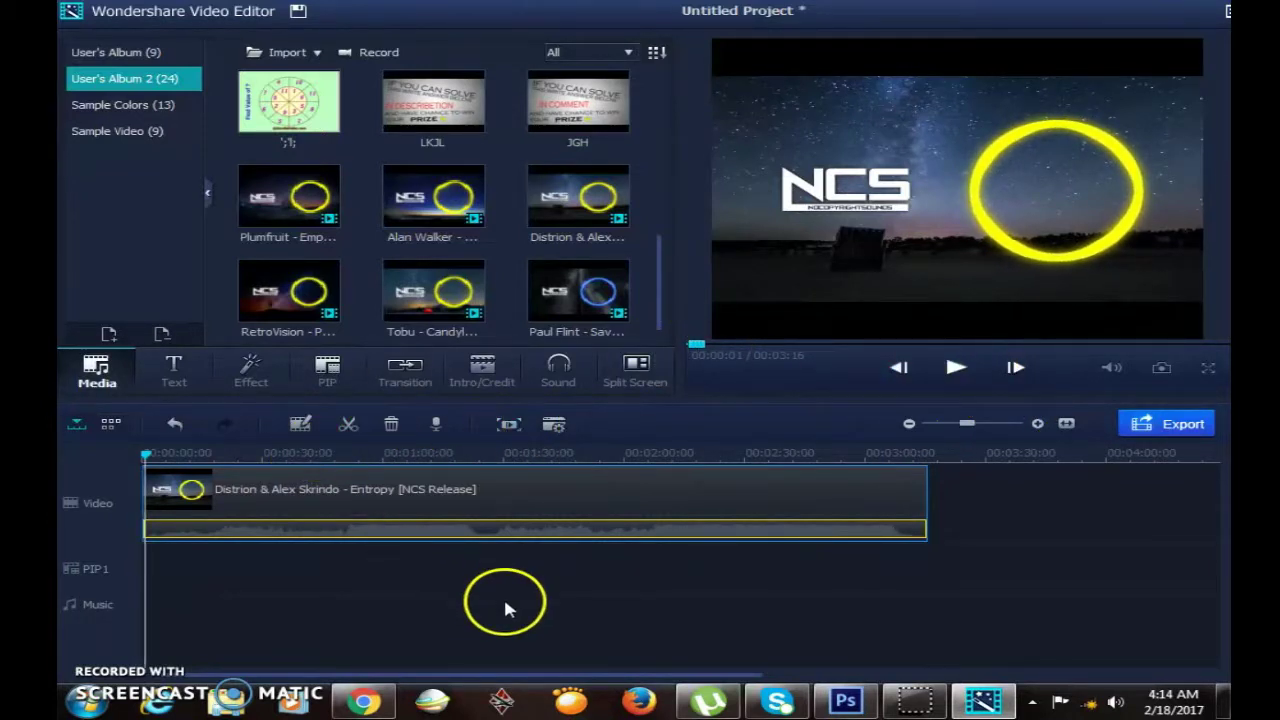
Browse the text presets and add the script-style "Zoom in and F..." preset to the timeline at the clip's start.
left_click(176, 370)
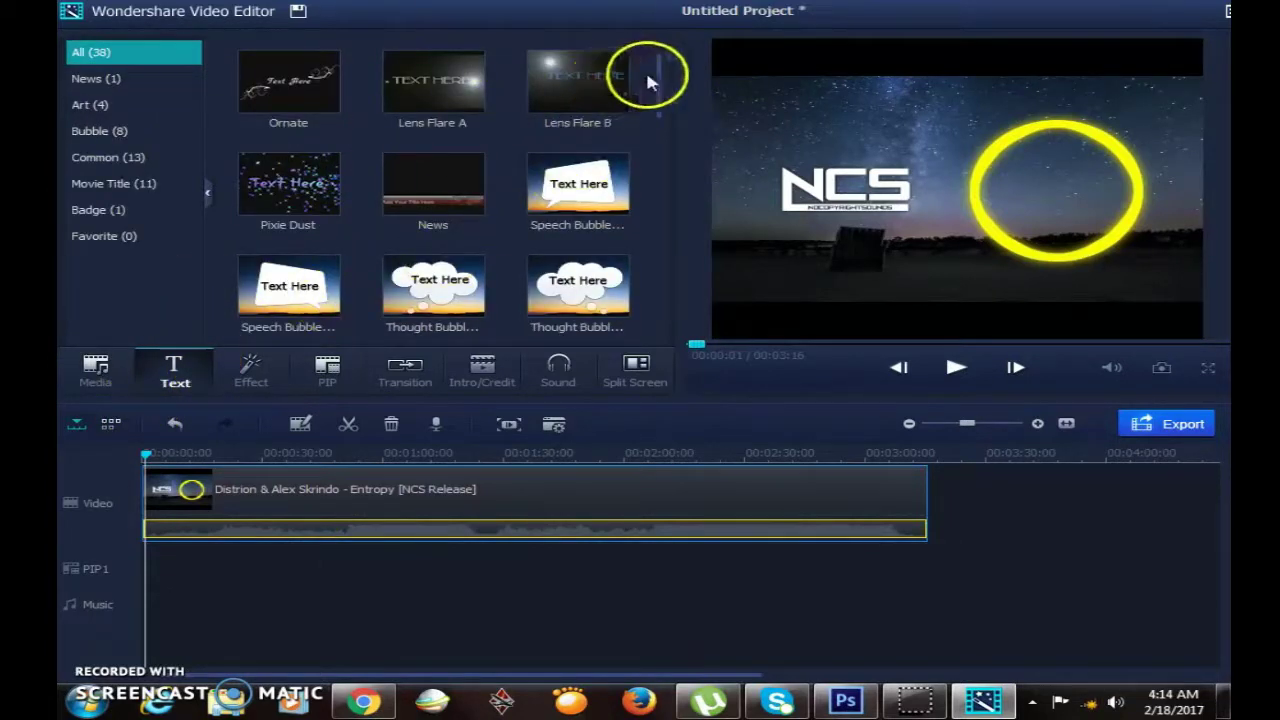
left_click_drag(660, 72, 660, 177)
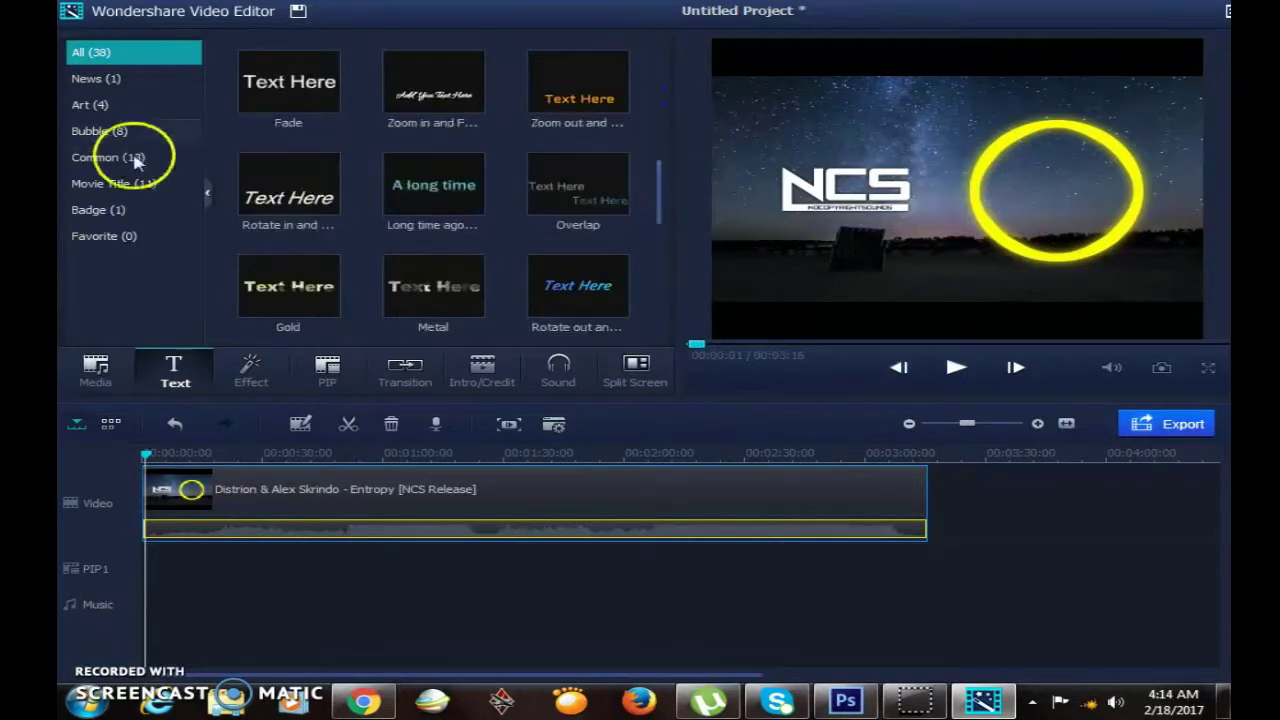
left_click(110, 110)
left_click(98, 210)
left_click(95, 78)
left_click(90, 52)
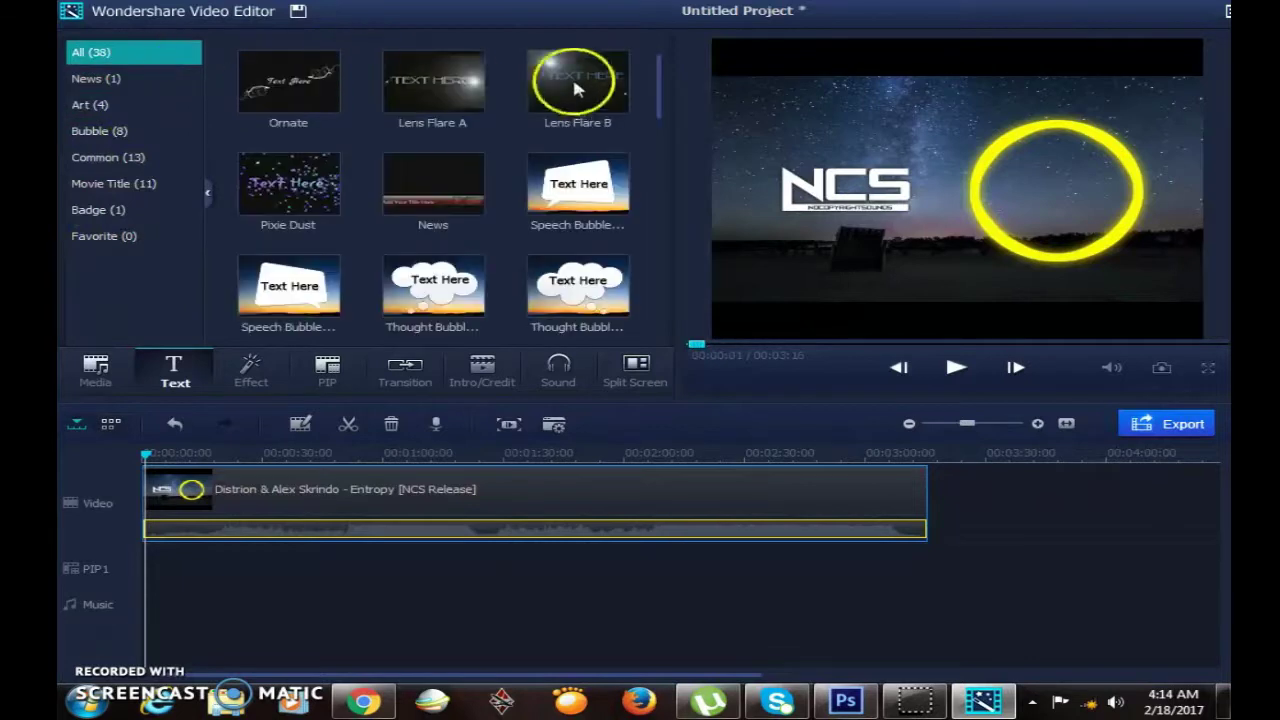
scroll(632, 92, "down", 5)
left_click_drag(400, 223, 160, 606)
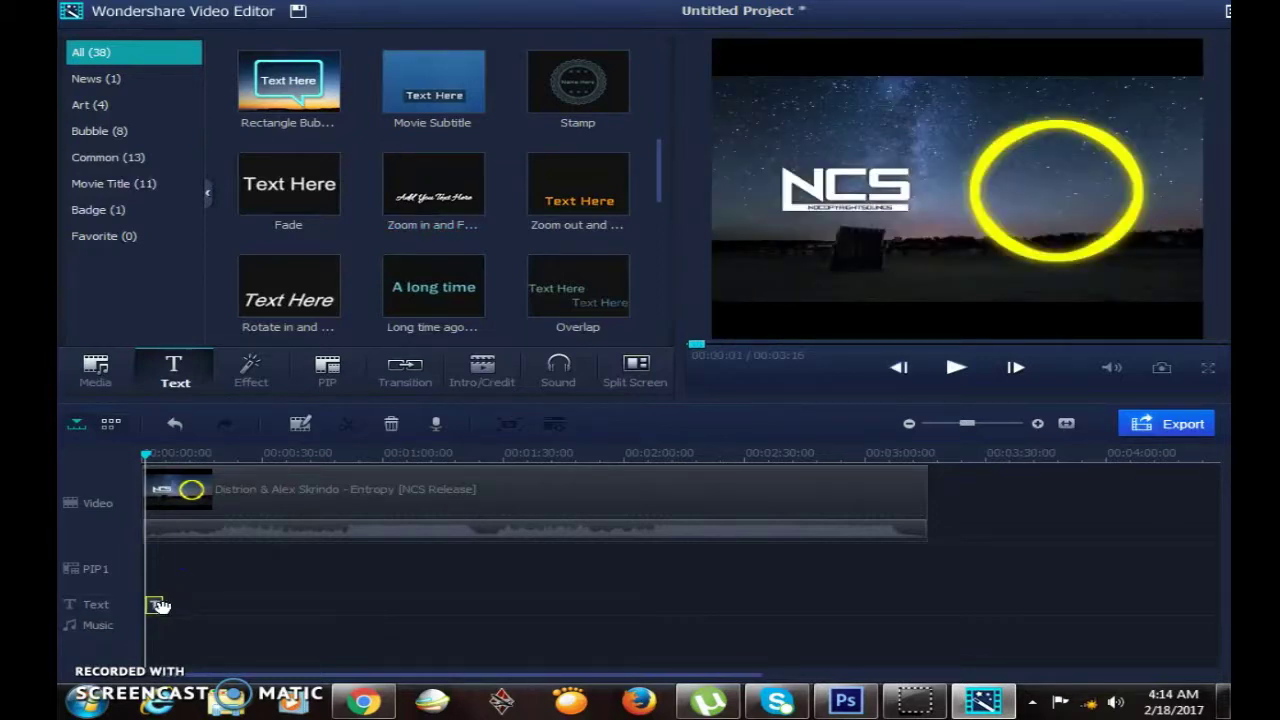
Replace the placeholder text of the title on the Text track with "have fun".
double_click(157, 606)
left_click(350, 77)
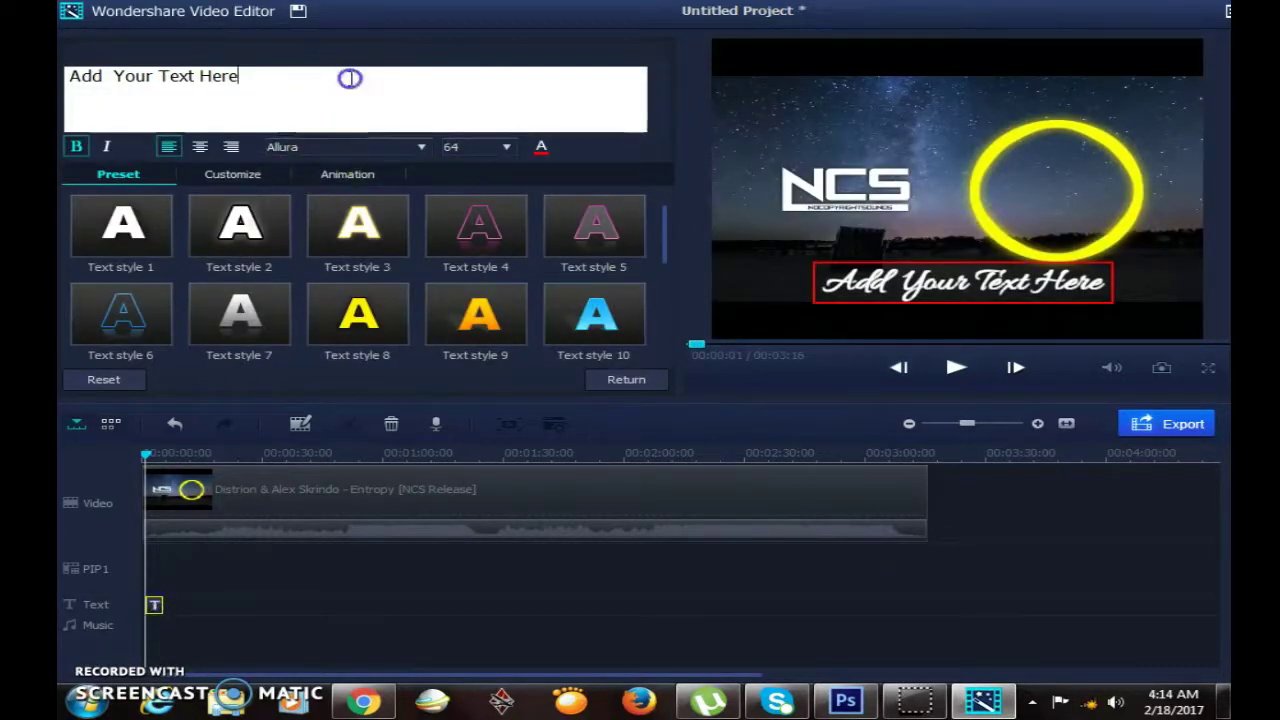
key("BackSpace")
key("BackSpace")
key("BackSpace")
key("BackSpace")
key("BackSpace")
key("BackSpace")
key("BackSpace")
key("BackSpace")
key("BackSpace")
key("BackSpace")
key("BackSpace")
key("BackSpace")
key("BackSpace")
key("BackSpace")
key("BackSpace")
key("BackSpace")
key("BackSpace")
key("BackSpace")
key("BackSpace")
type("h")
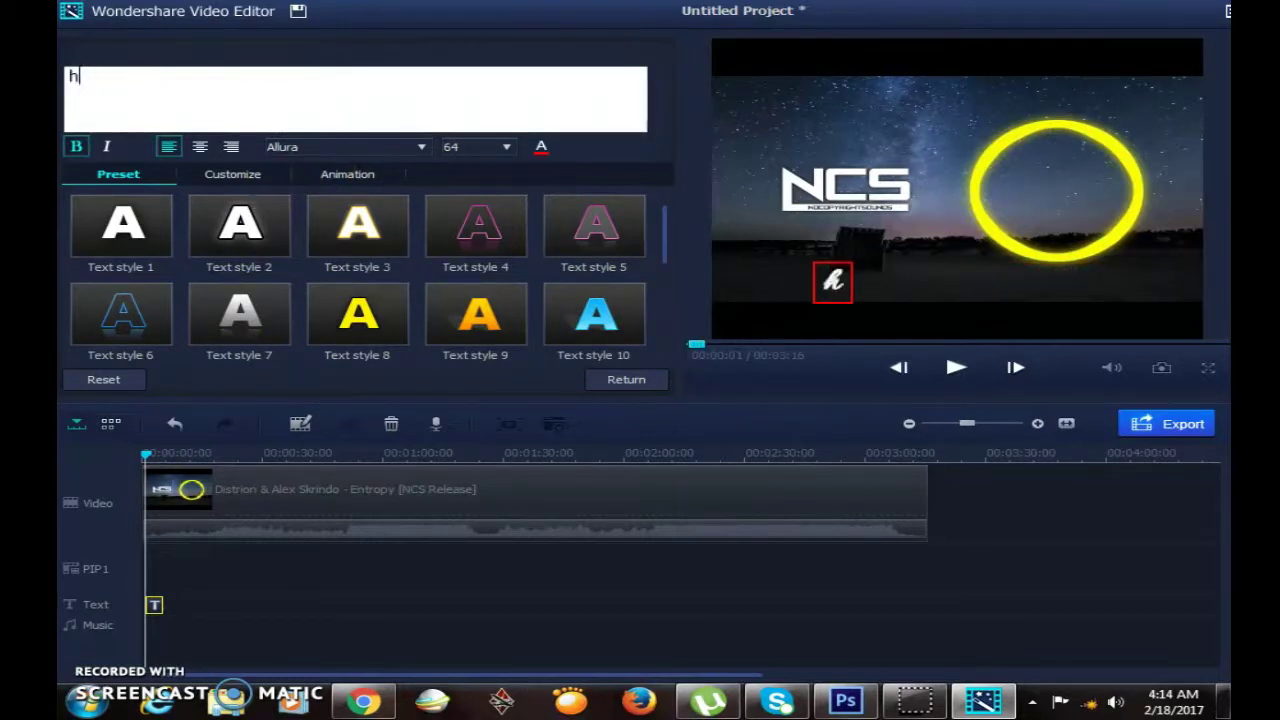
key("BackSpace")
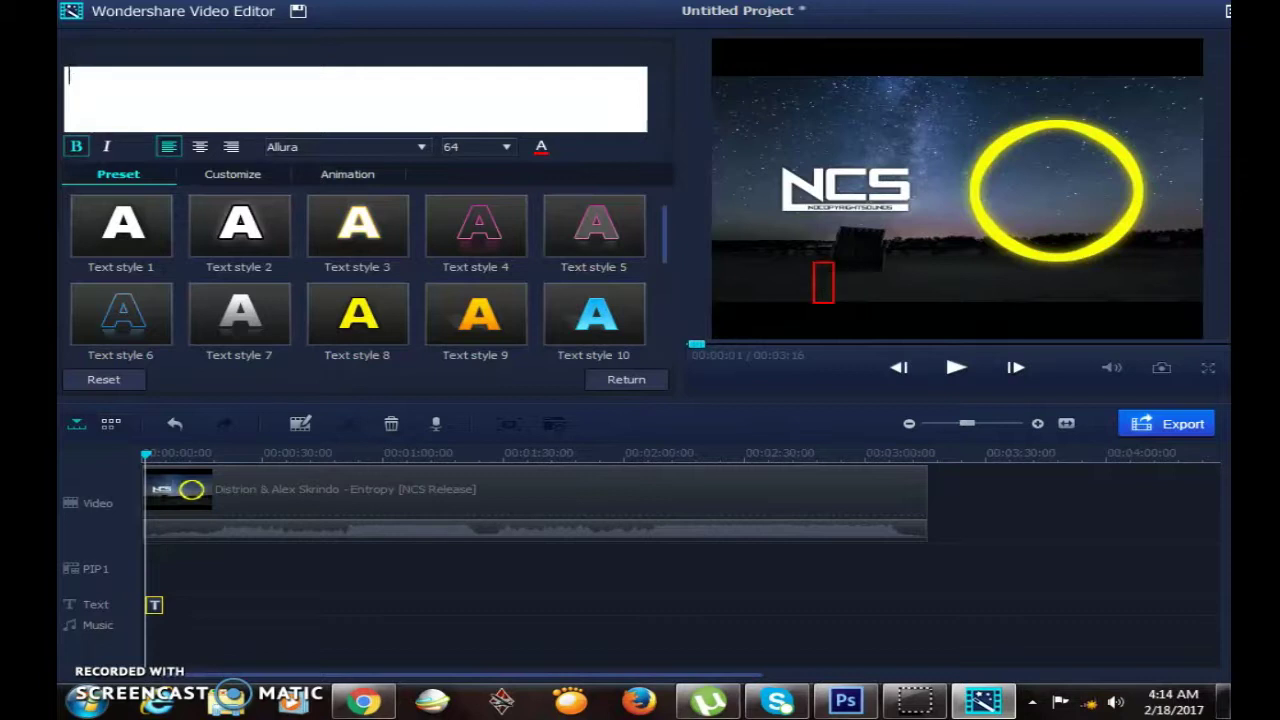
type("hab")
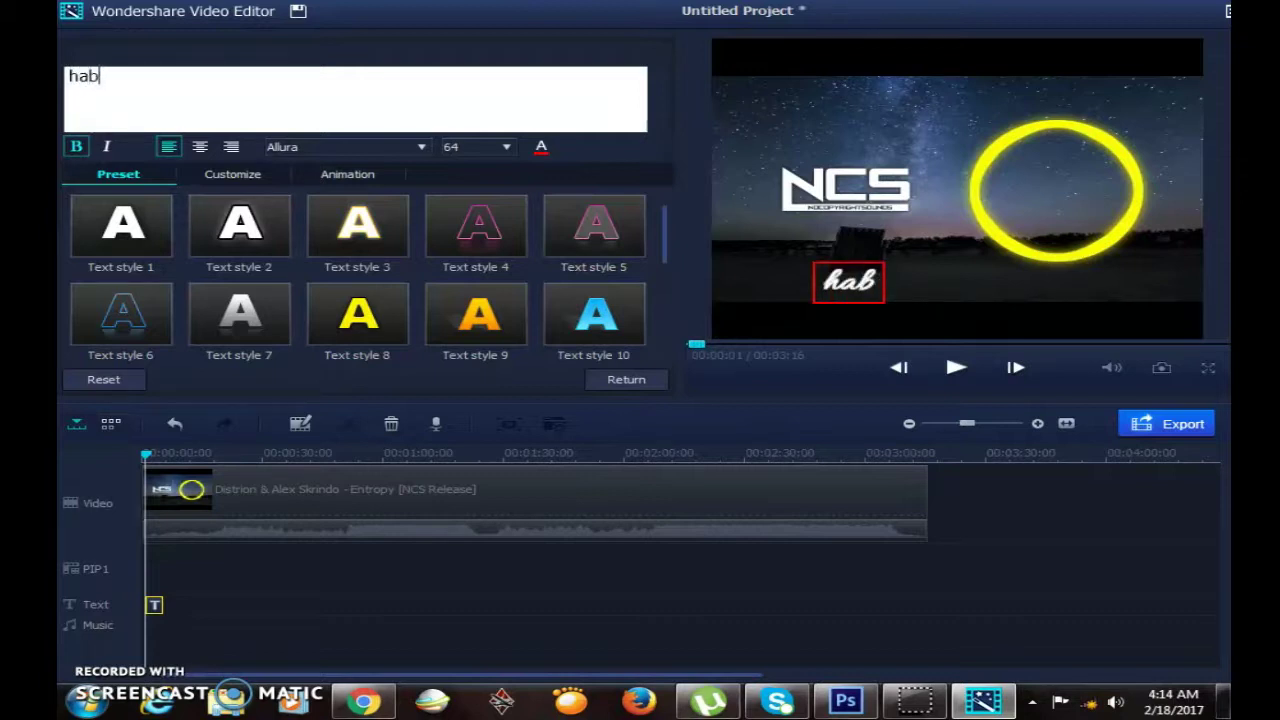
key("BackSpace")
type("vw")
key("BackSpace")
key("BackSpace")
key("BackSpace")
type("v")
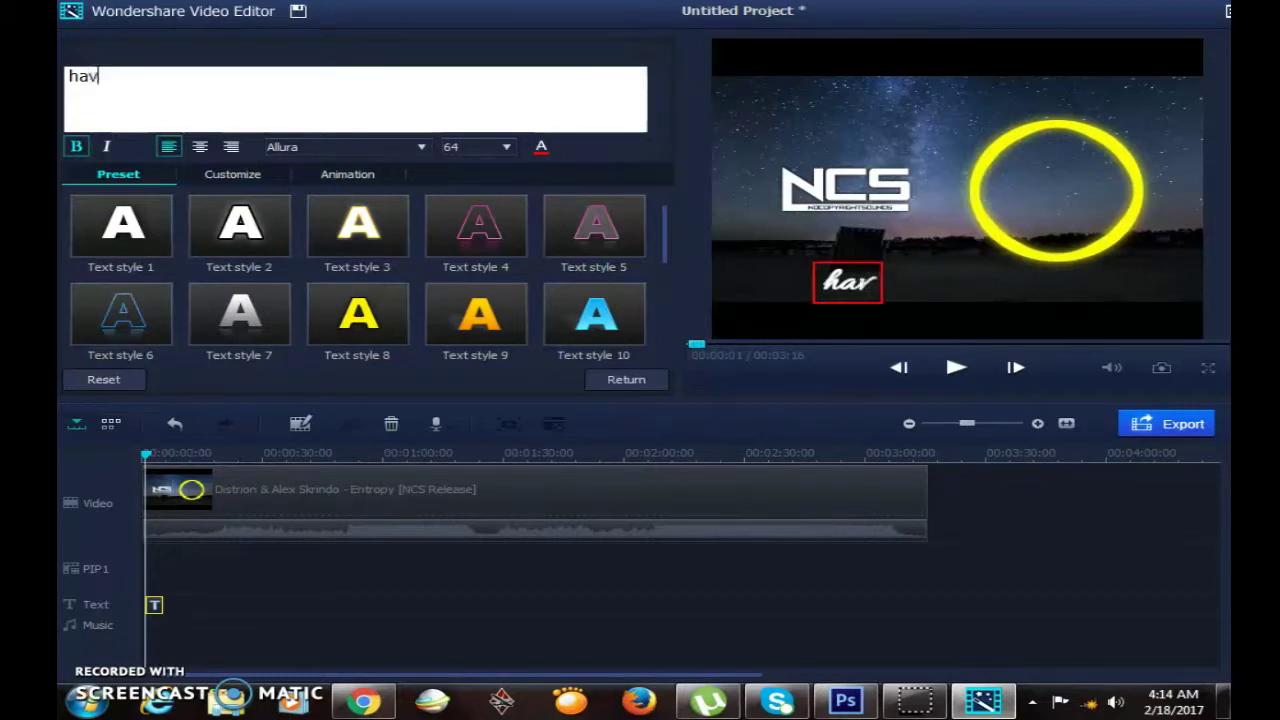
type("e fun")
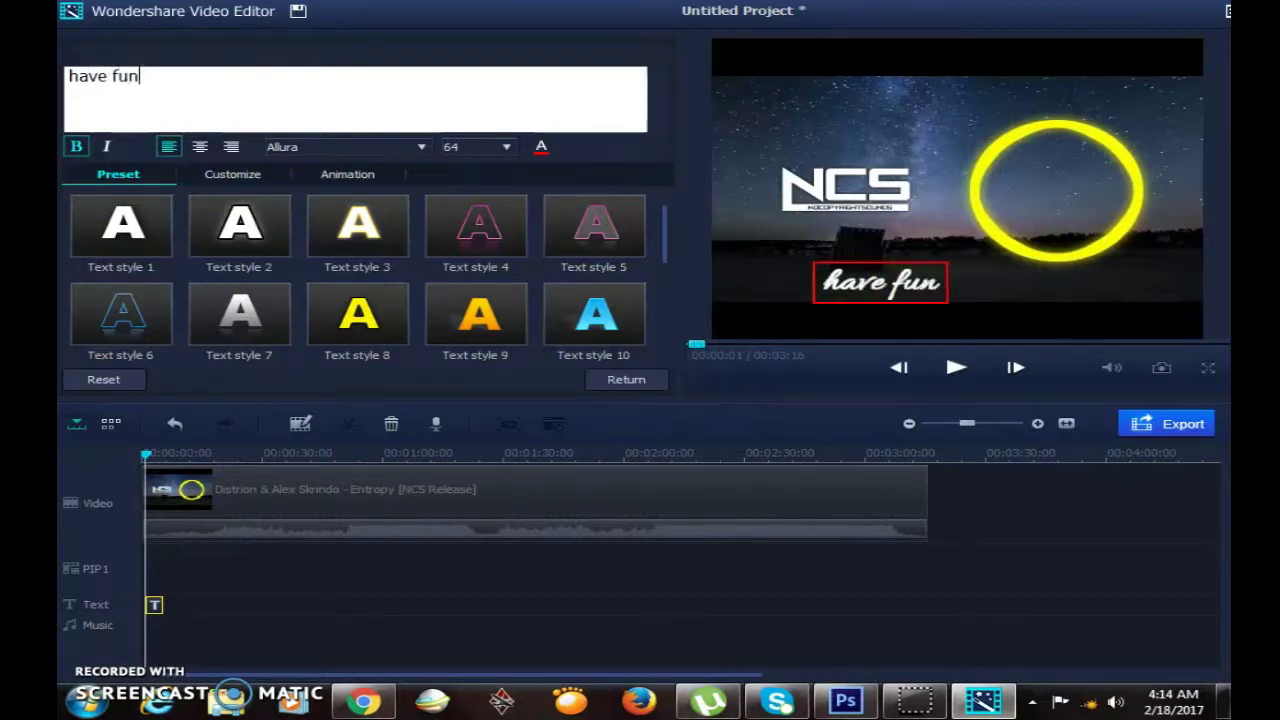
Move the "have fun" title from the lower part of the video frame to above the NCS logo.
left_click_drag(895, 285, 868, 112)
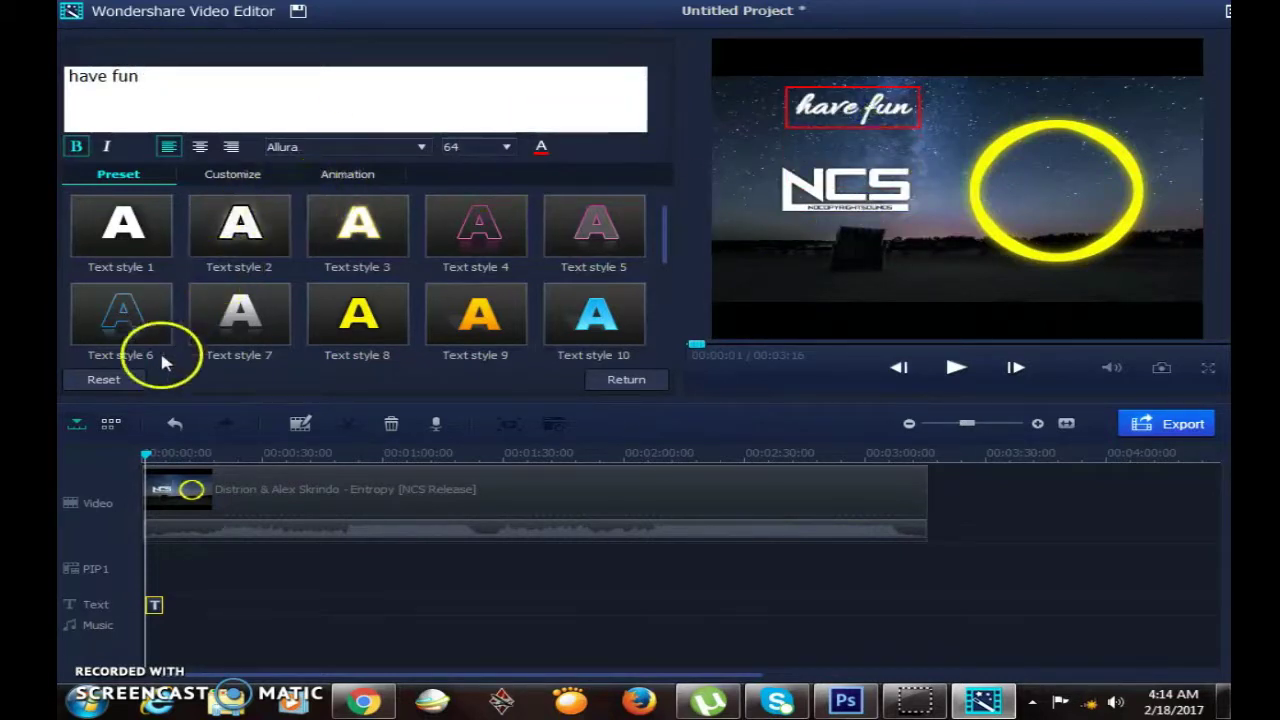
left_click(114, 652)
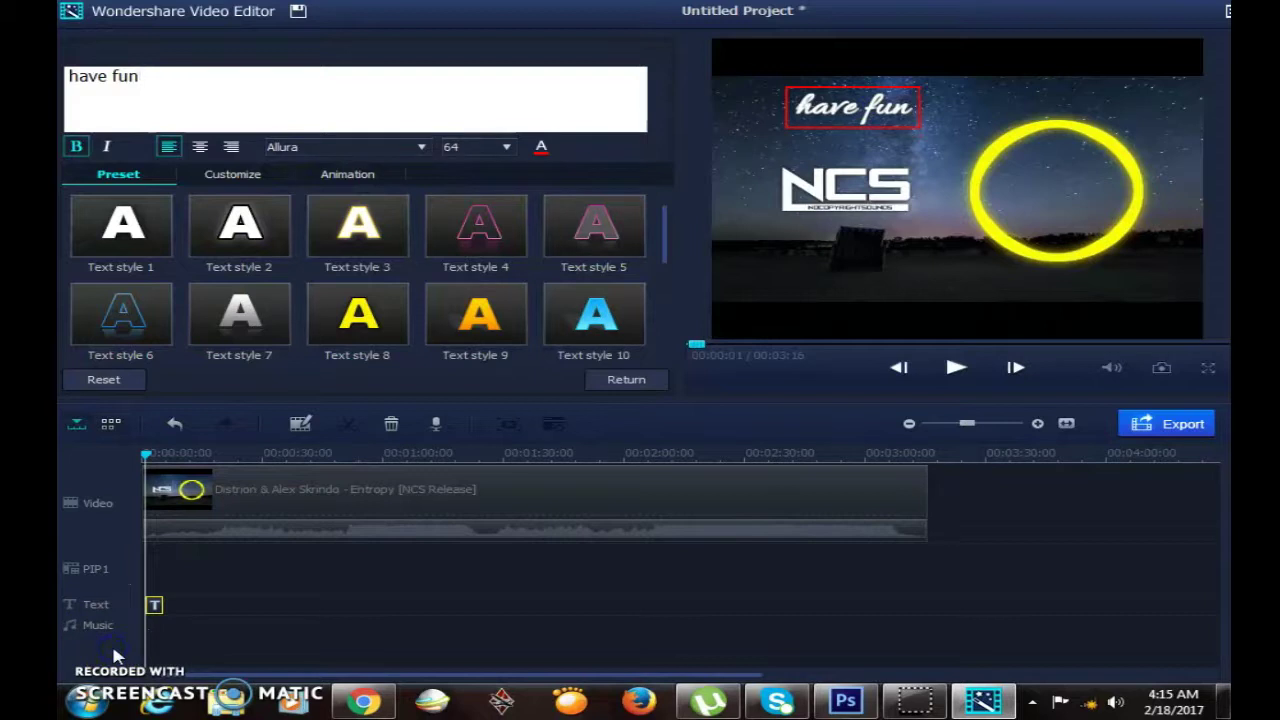
left_click(580, 106)
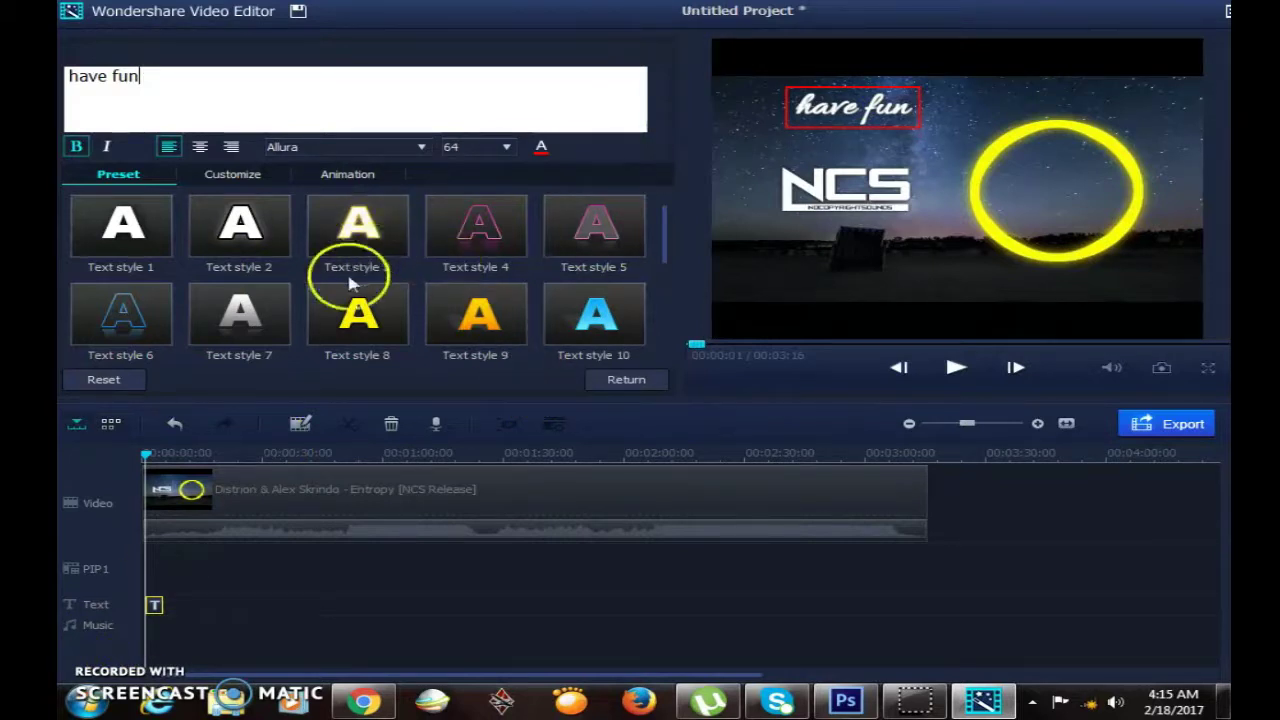
Try several preset styles on the "have fun" title and apply Text style 19.
left_click(115, 228)
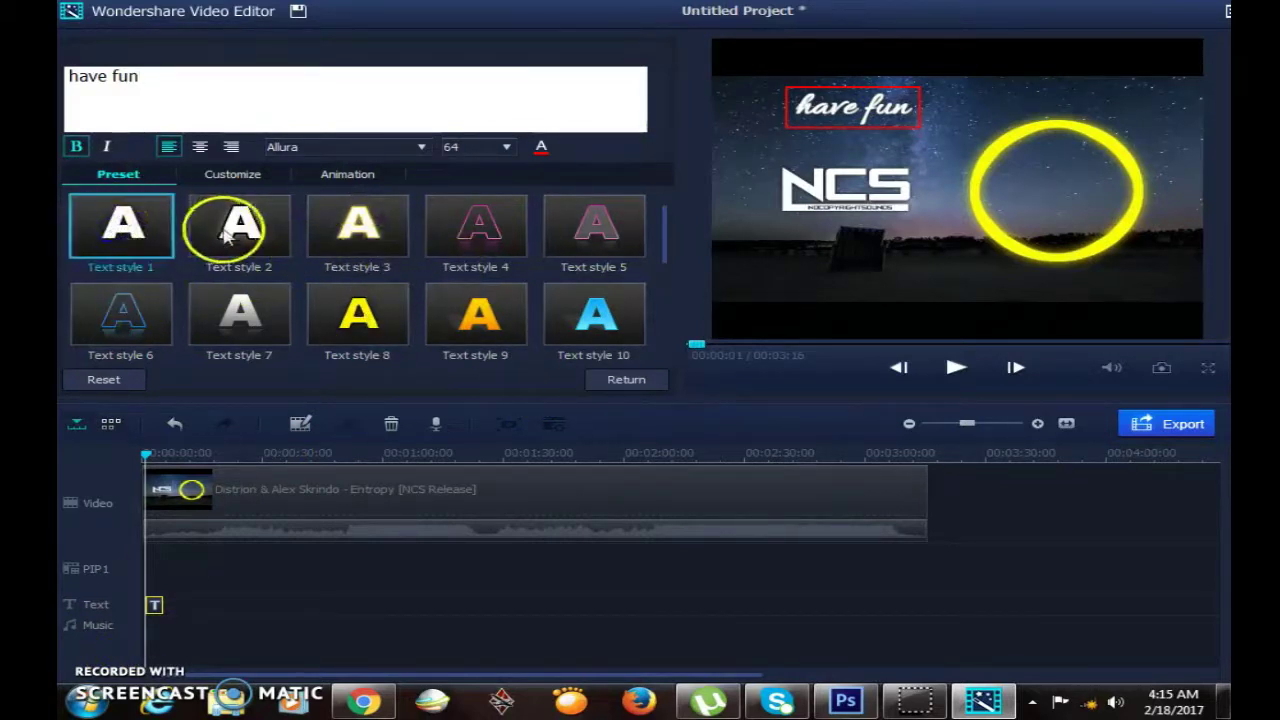
left_click(391, 245)
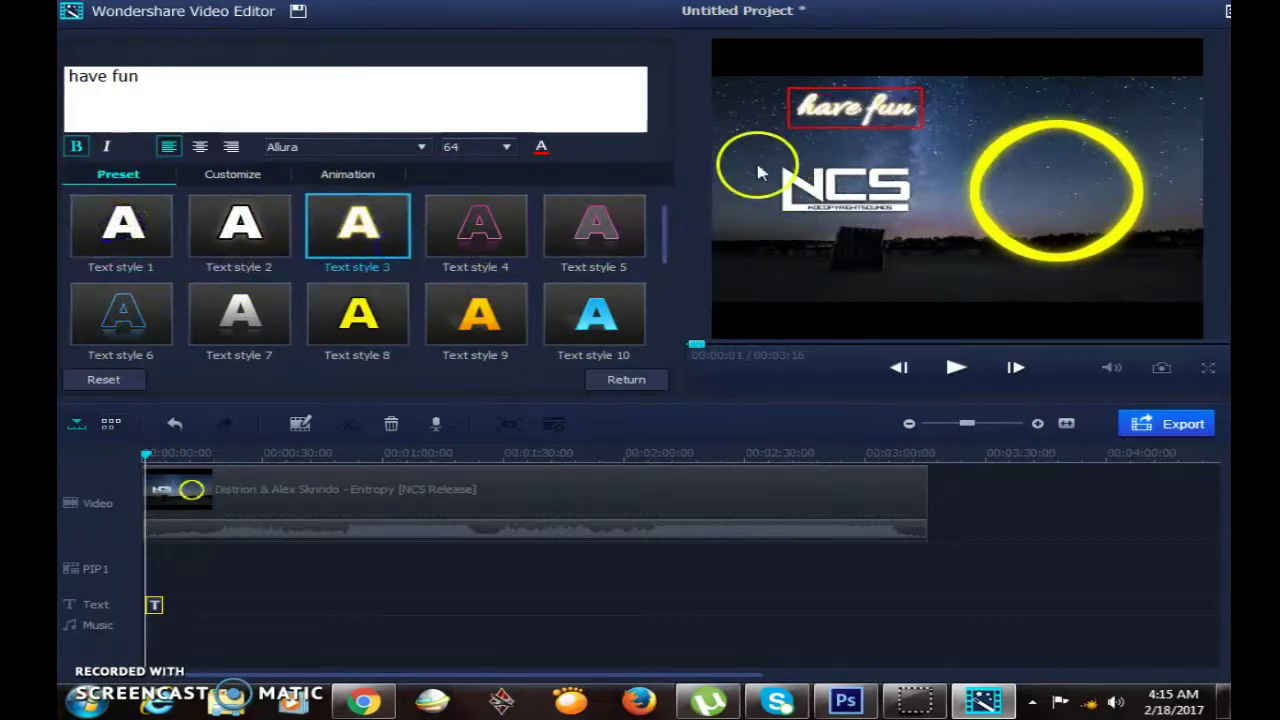
left_click(506, 234)
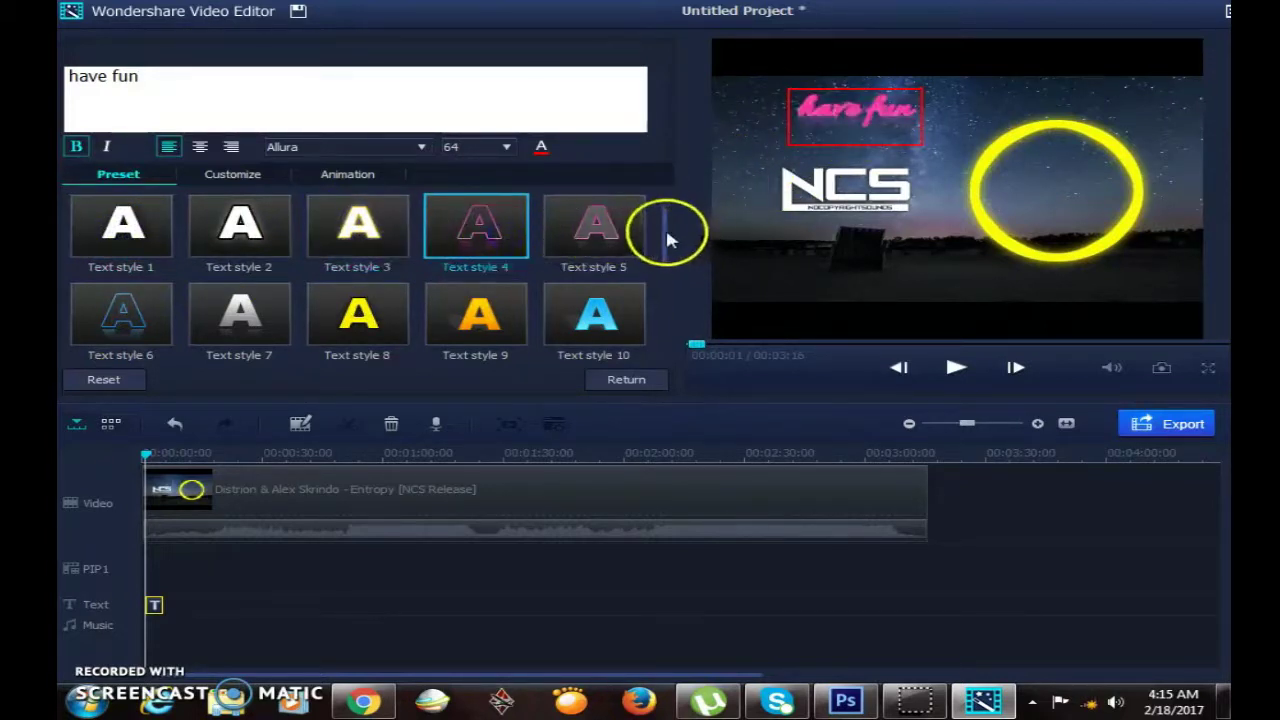
scroll(670, 240, "down", 2)
left_click(595, 315)
left_click(450, 300)
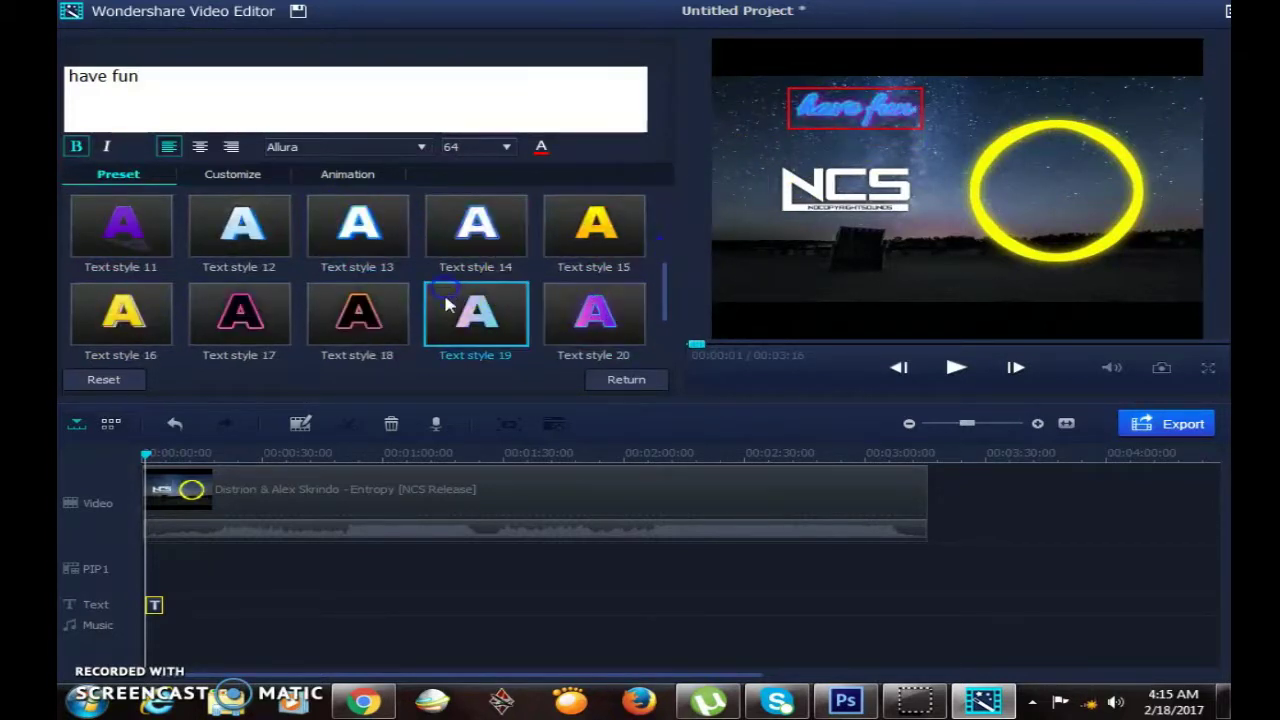
Set the "have fun" title's font to Palace Script MT and its size to 125.
left_click(421, 146)
left_click_drag(426, 176, 425, 232)
left_click(343, 206)
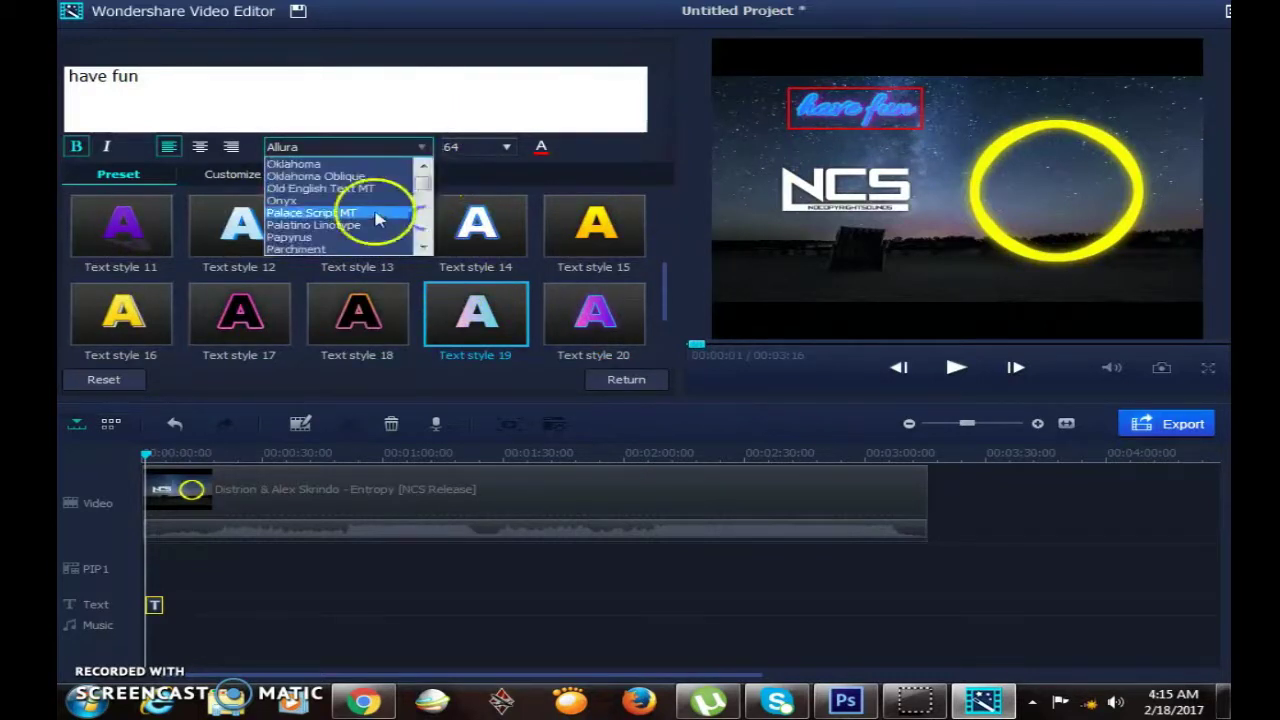
left_click(505, 147)
left_click_drag(508, 214, 508, 232)
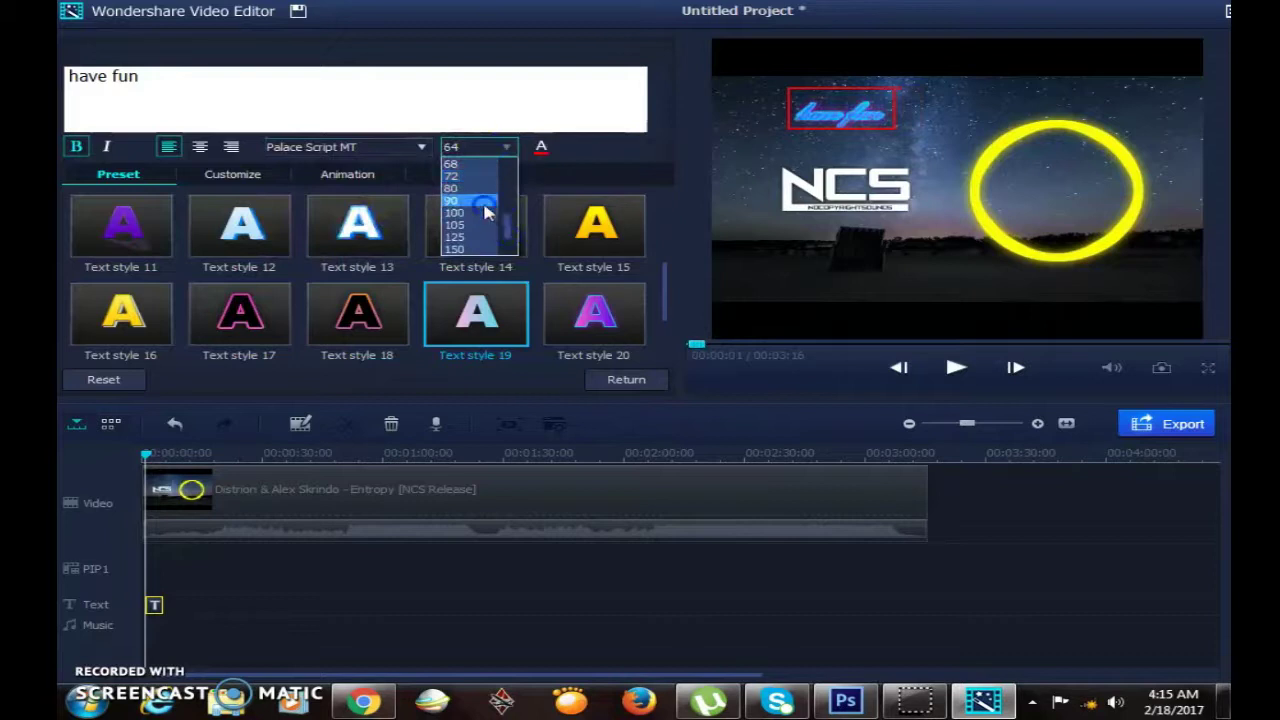
left_click(484, 203)
left_click(506, 148)
left_click(500, 237)
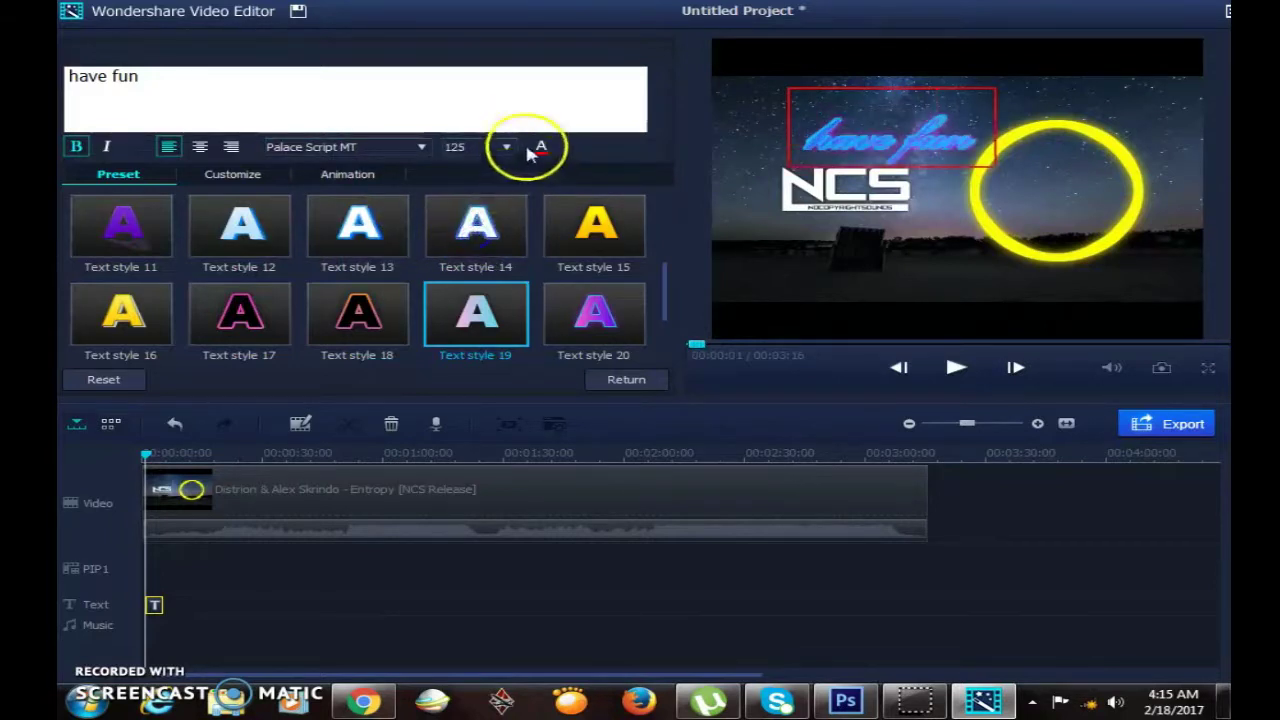
Shift the enlarged title slightly up and to the left above the NCS logo, keeping it bold without italics.
left_click_drag(894, 134, 871, 121)
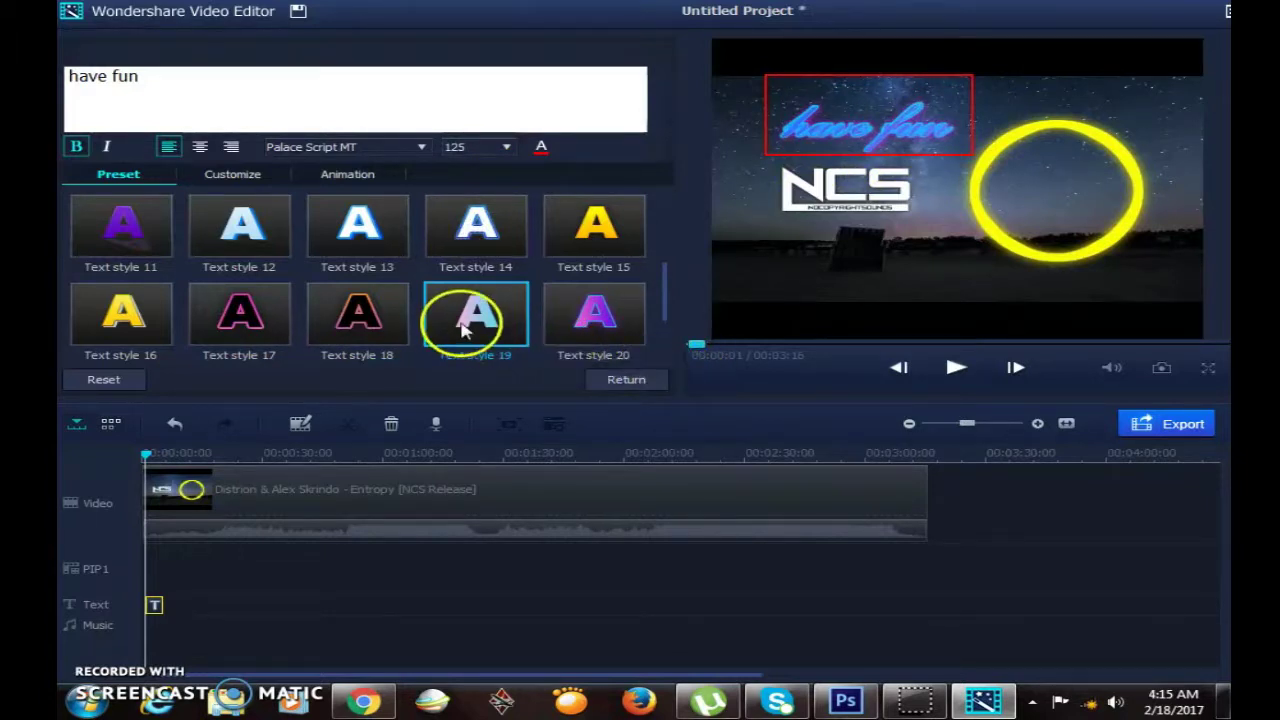
left_click(110, 150)
left_click(85, 145)
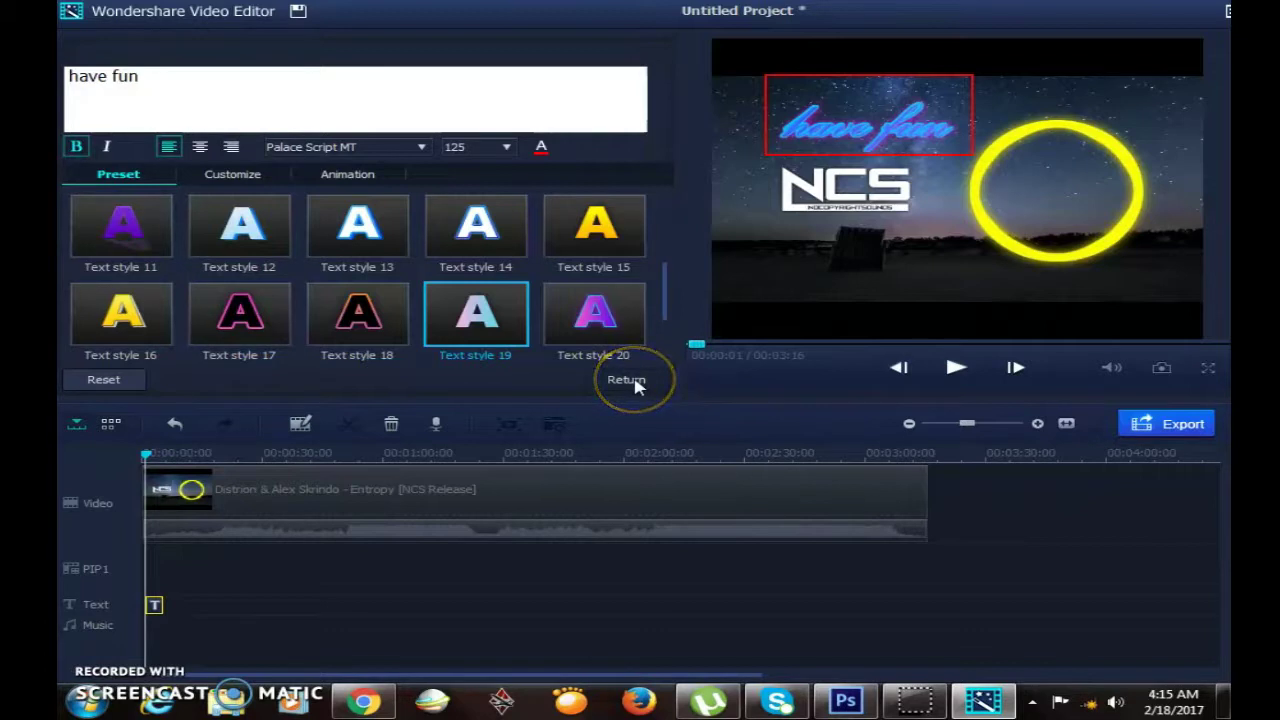
Finish editing the title and add the FilmGrain effect at the start of the effect track.
left_click(628, 380)
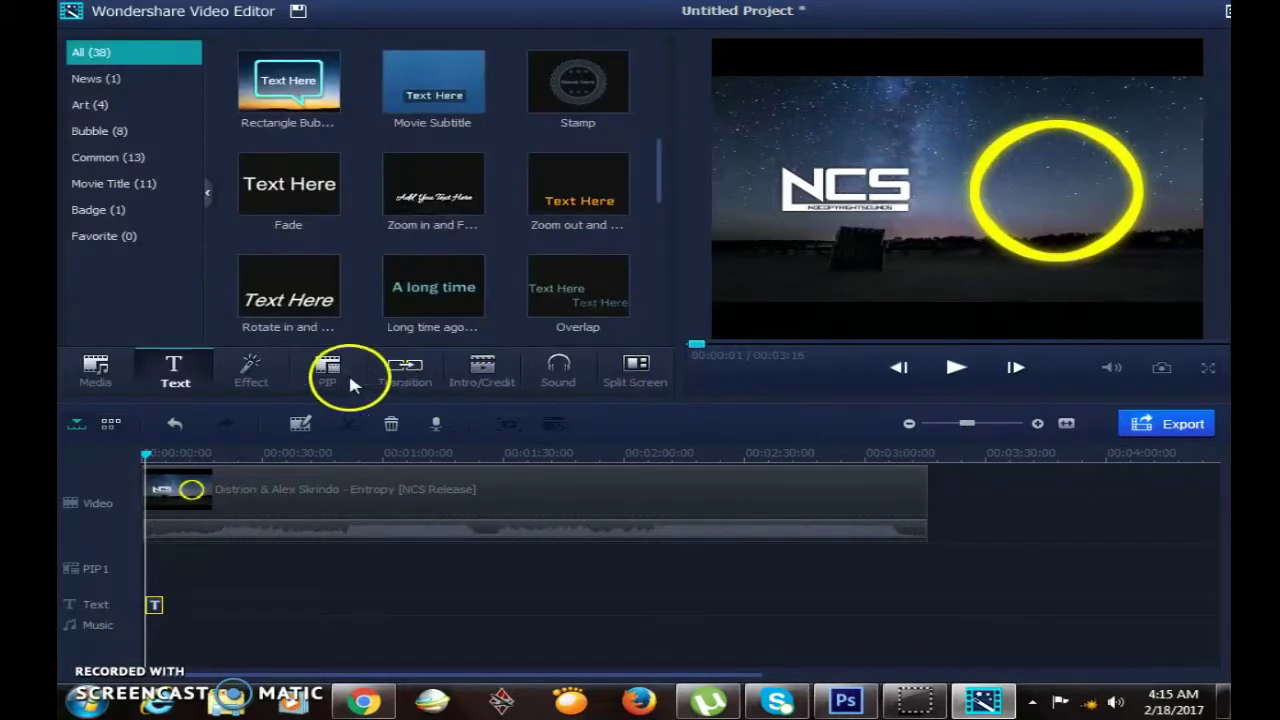
left_click(249, 374)
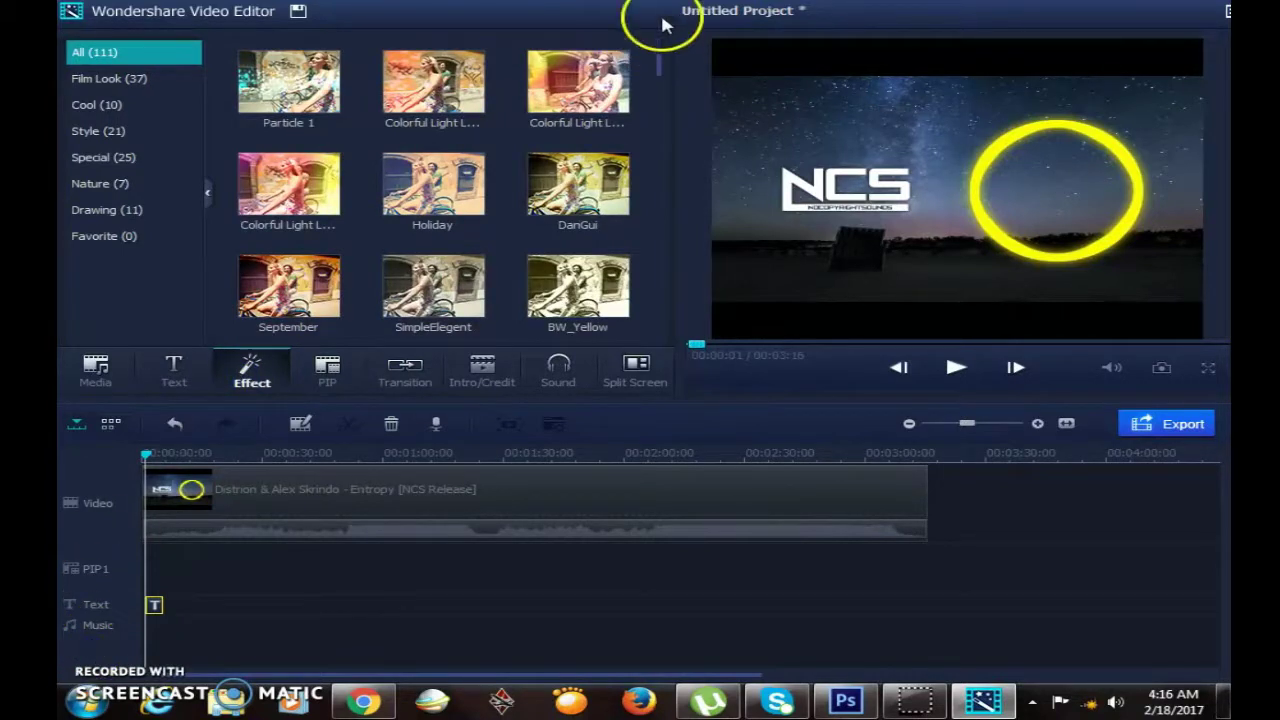
left_click_drag(660, 65, 663, 143)
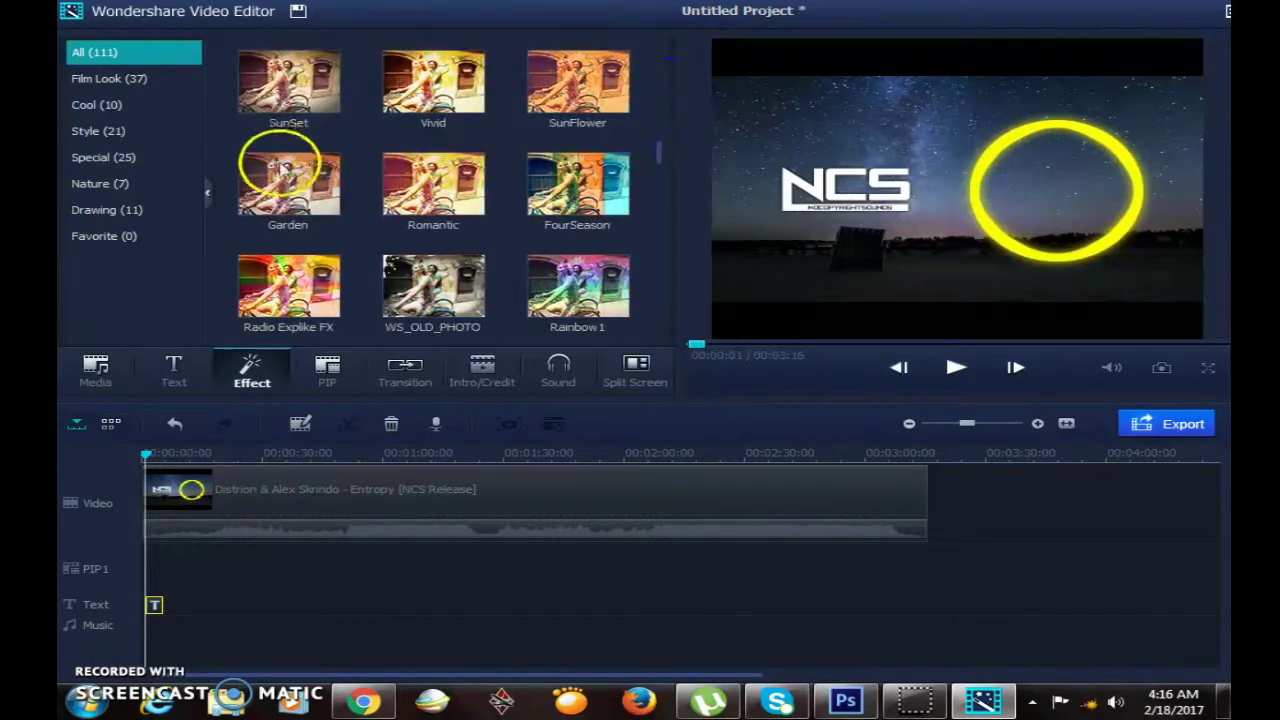
left_click_drag(662, 150, 664, 194)
left_click(538, 272)
left_click_drag(547, 290, 158, 553)
left_click(158, 626)
left_click(156, 552)
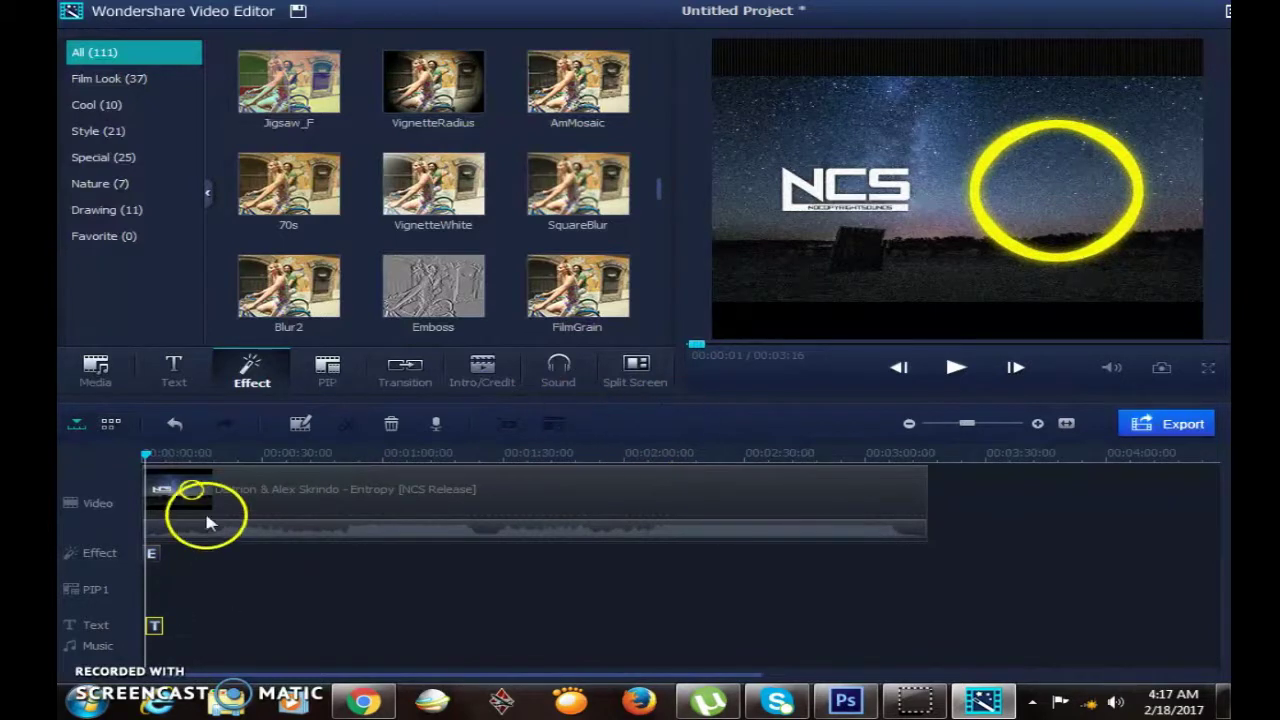
Extend the "have fun" title on the text track to end at about 2:43, previewing playback before and after the change.
left_click(949, 367)
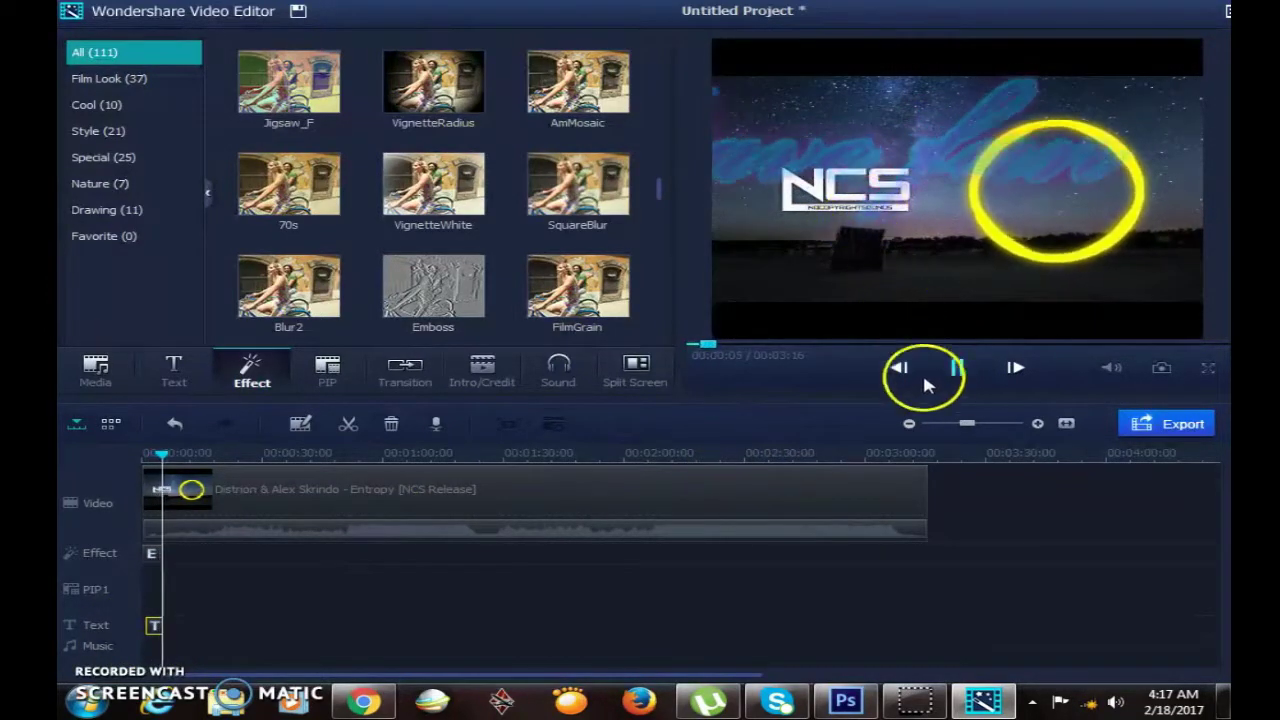
left_click(962, 368)
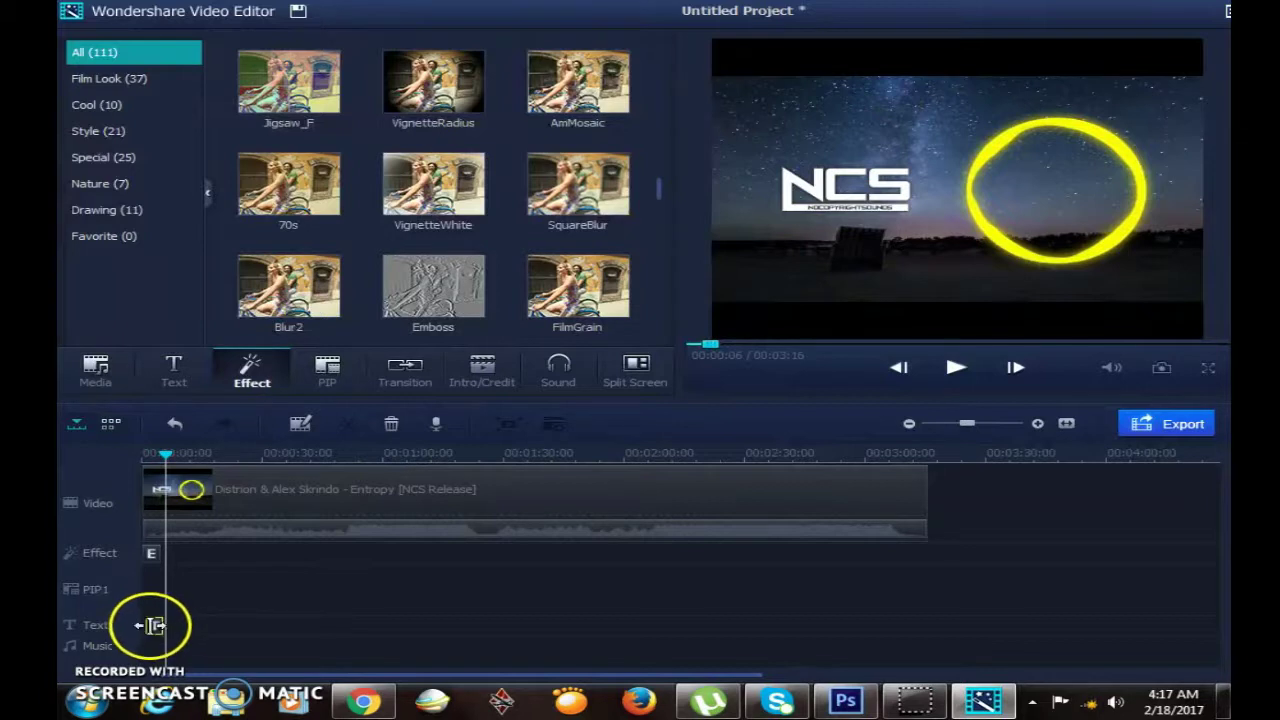
left_click_drag(152, 625, 797, 623)
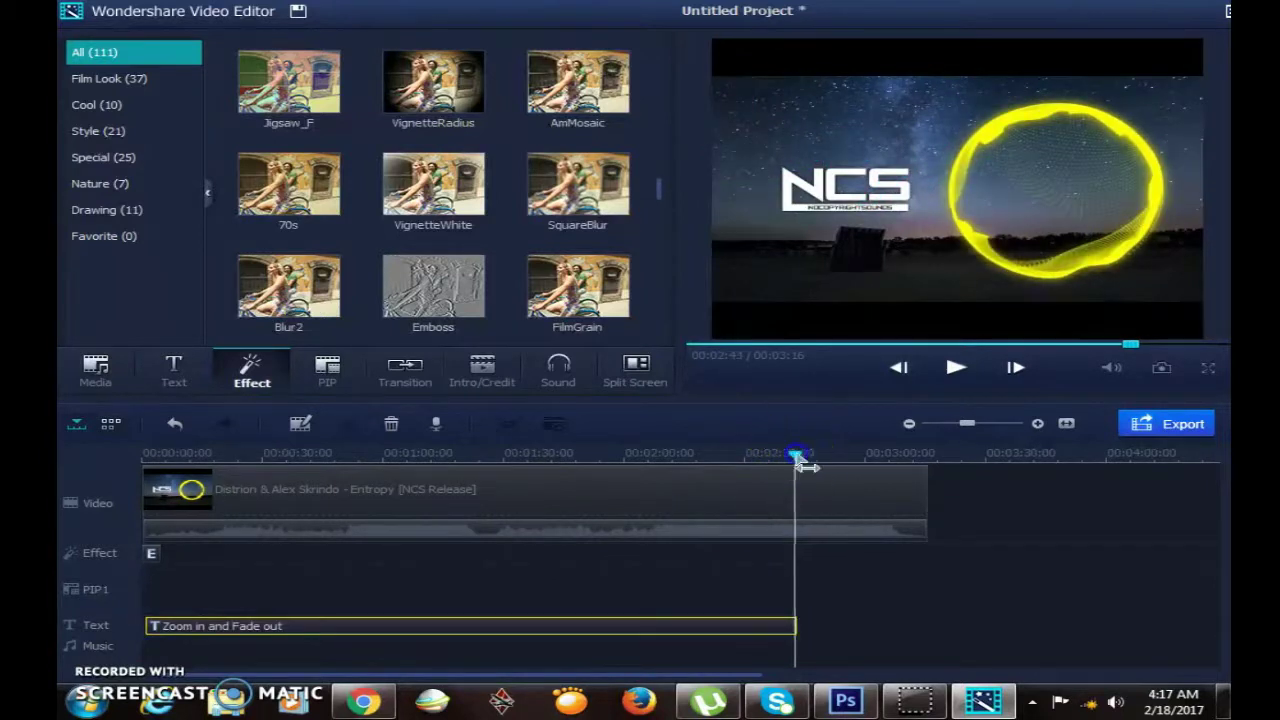
left_click(940, 366)
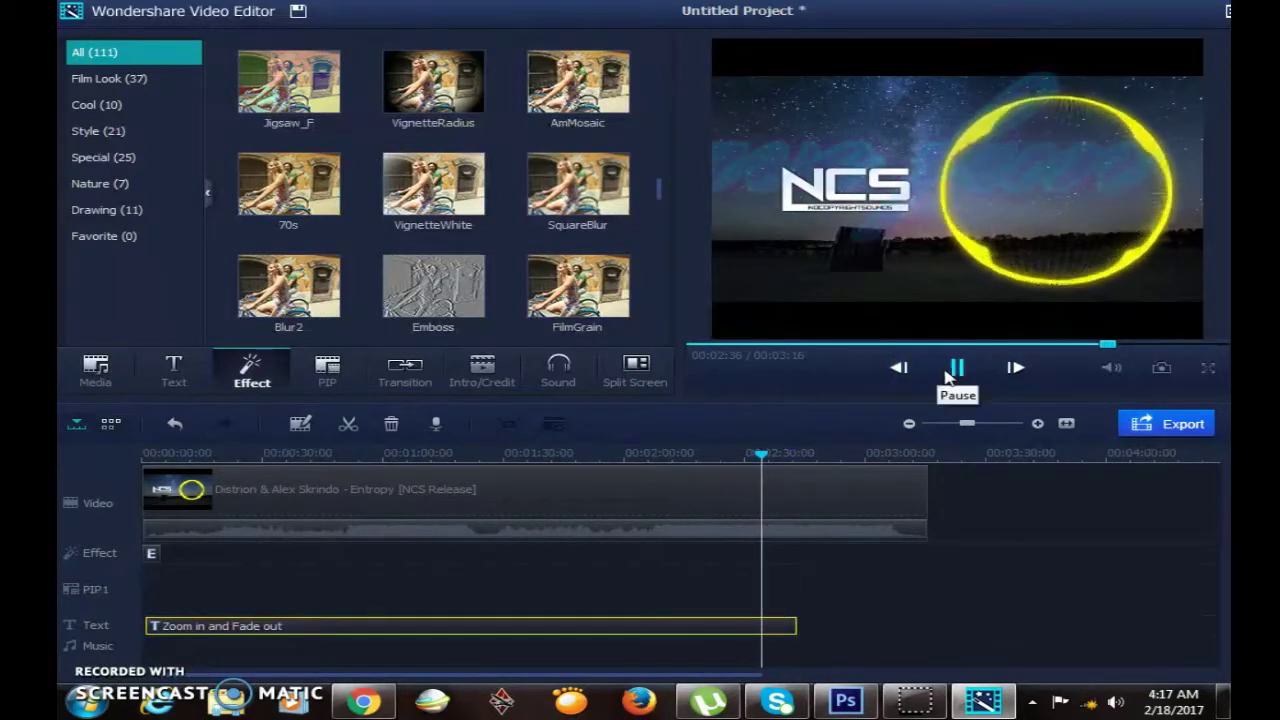
left_click(940, 370)
left_click_drag(762, 462, 533, 468)
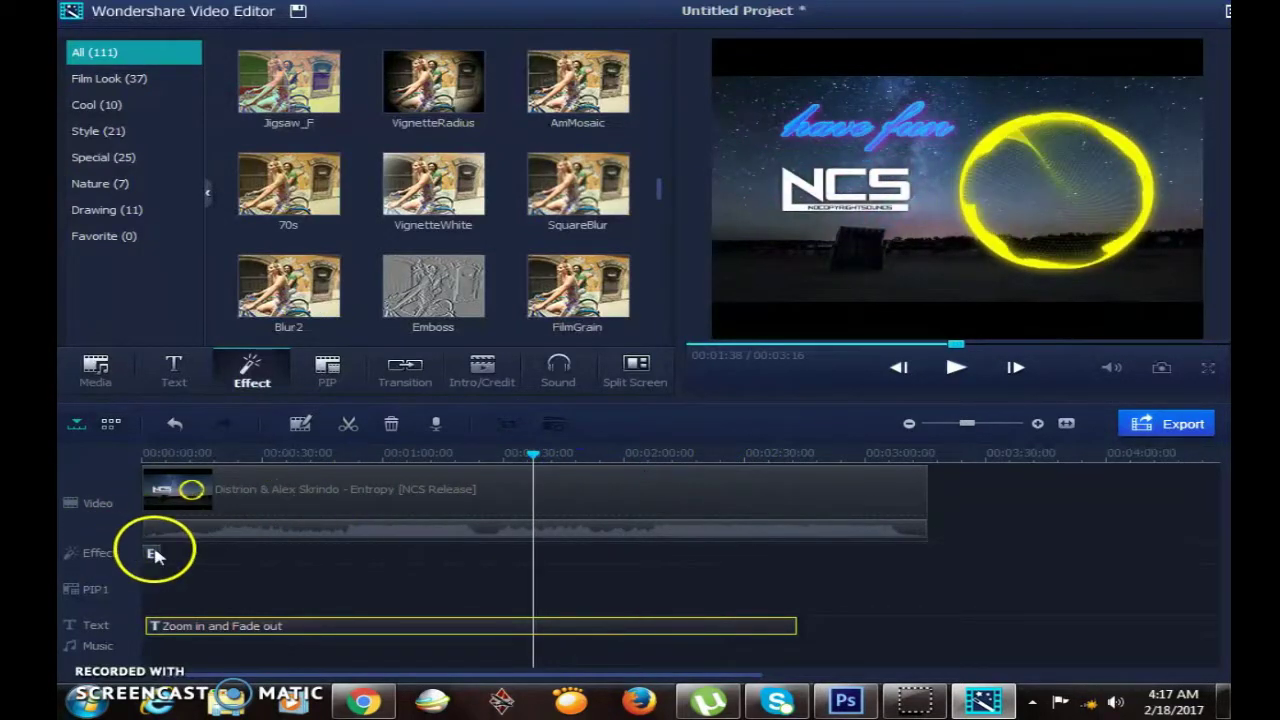
Lengthen the FilmGrain effect to just past the one-minute mark and preview it.
left_click(155, 555)
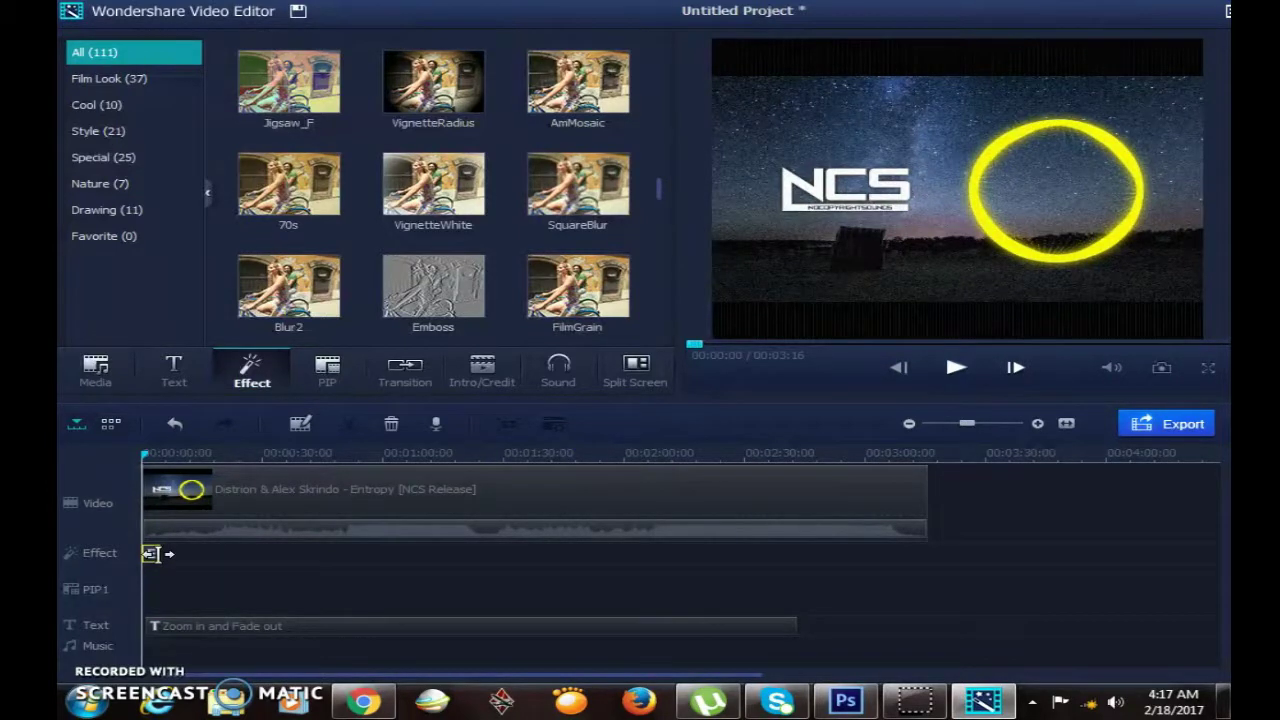
left_click_drag(162, 554, 395, 553)
left_click_drag(403, 457, 350, 460)
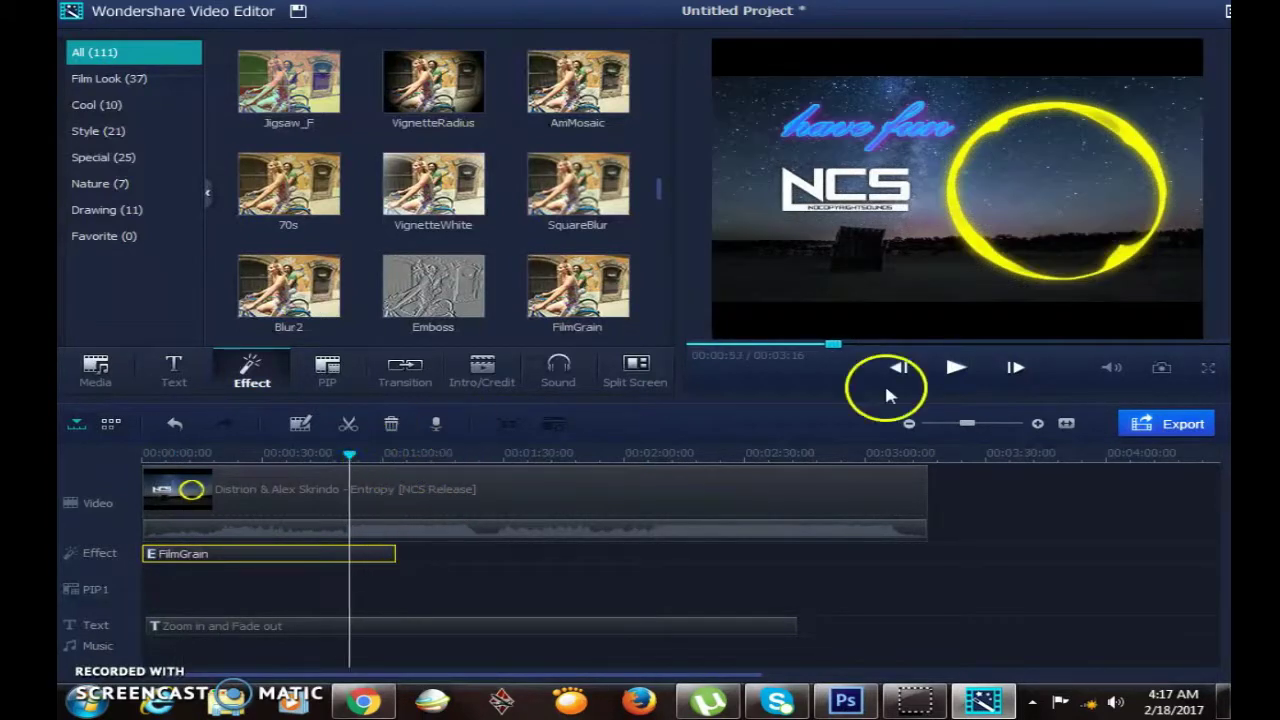
left_click(952, 372)
Add the SquareBlur effect to the effect track shortly after FilmGrain and preview the blur.
left_click(574, 186)
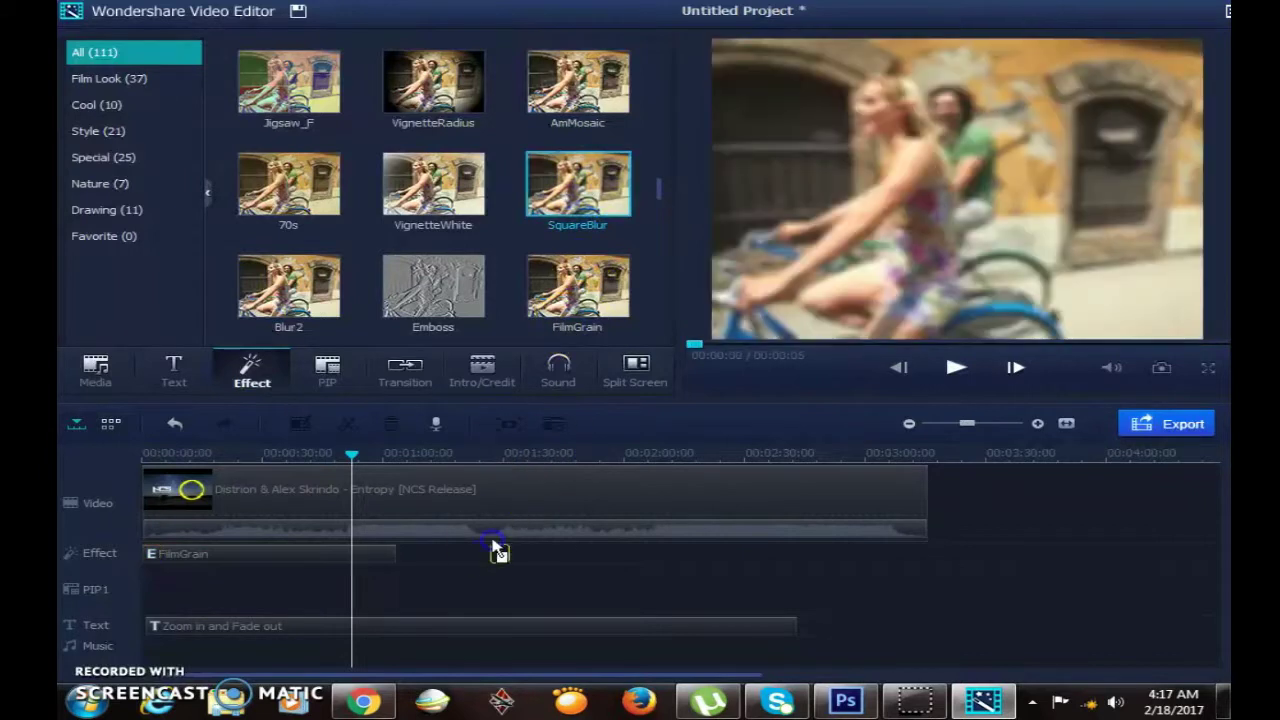
left_click(402, 549)
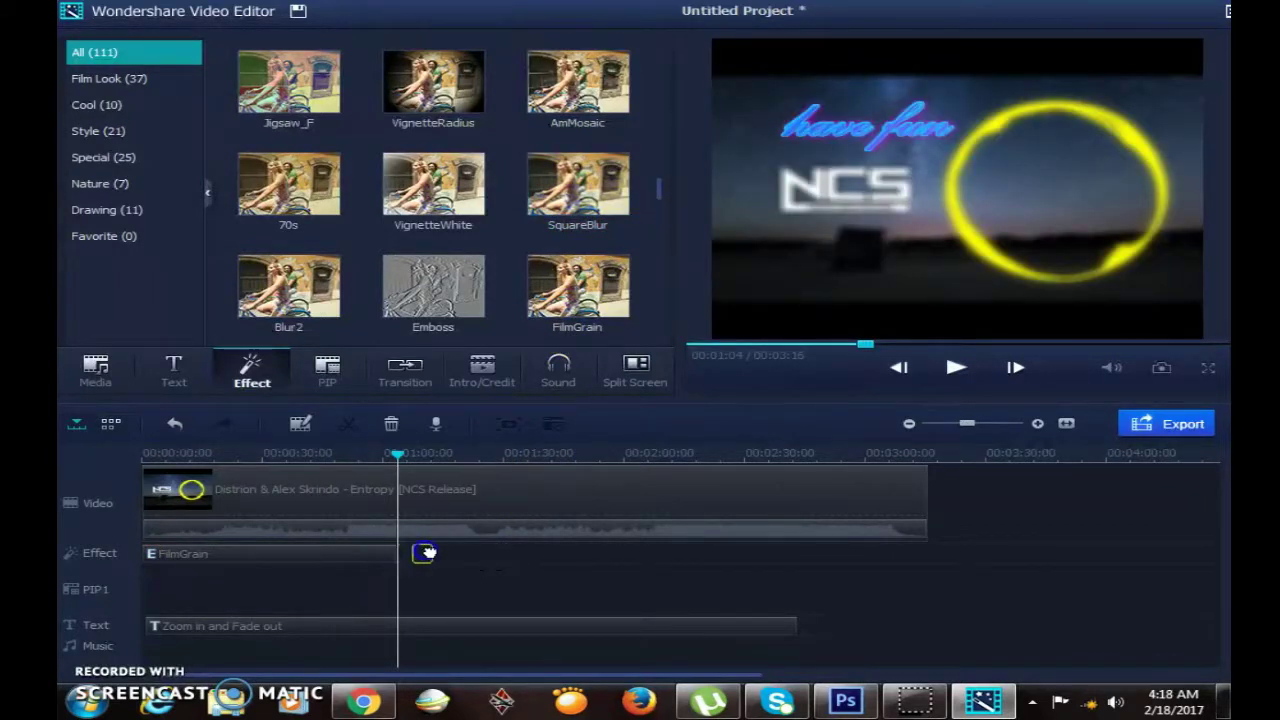
left_click(423, 552)
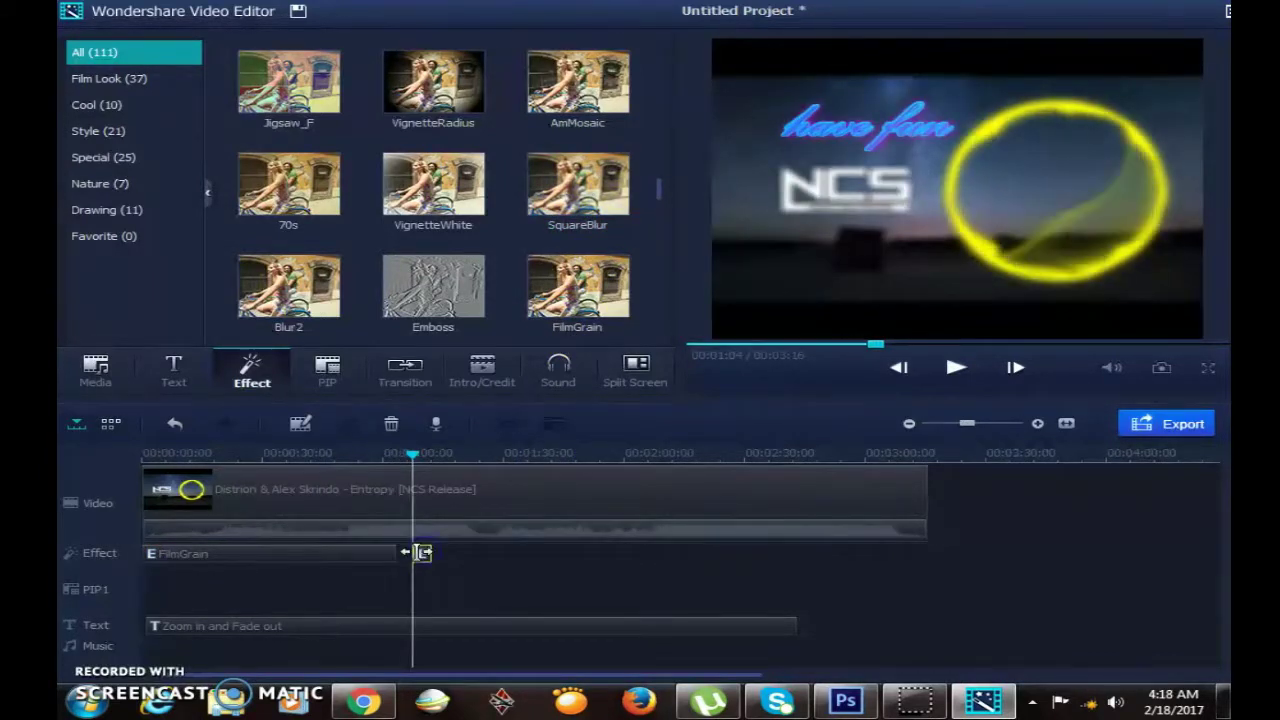
left_click(953, 372)
left_click(953, 372)
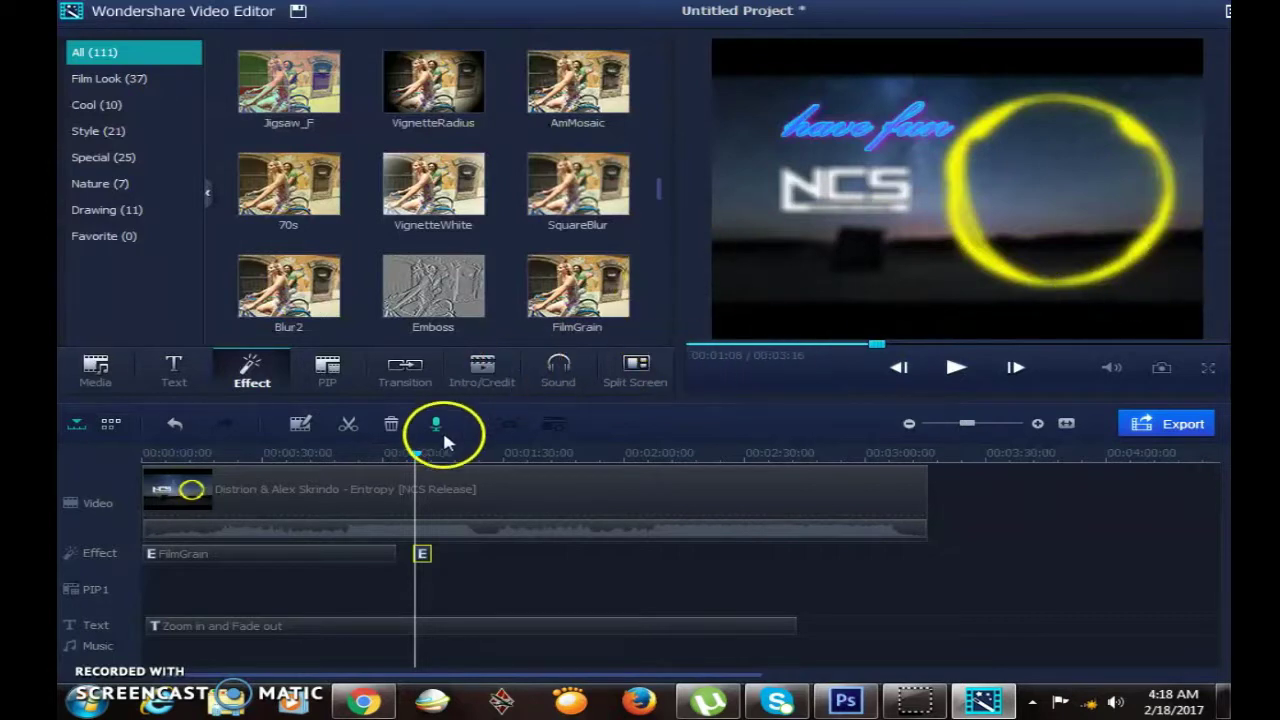
Add the boom_5 "POW" element at the start of the first picture-in-picture track.
left_click(338, 373)
left_click(627, 108)
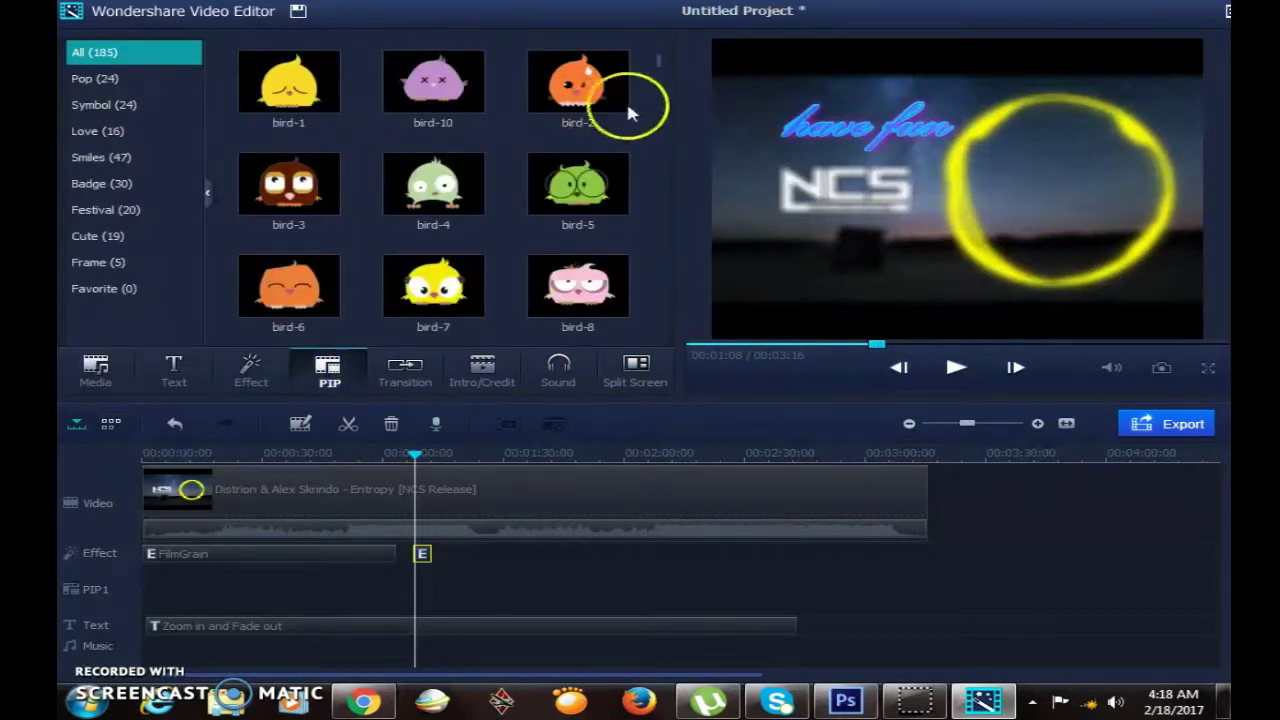
left_click_drag(657, 84, 659, 160)
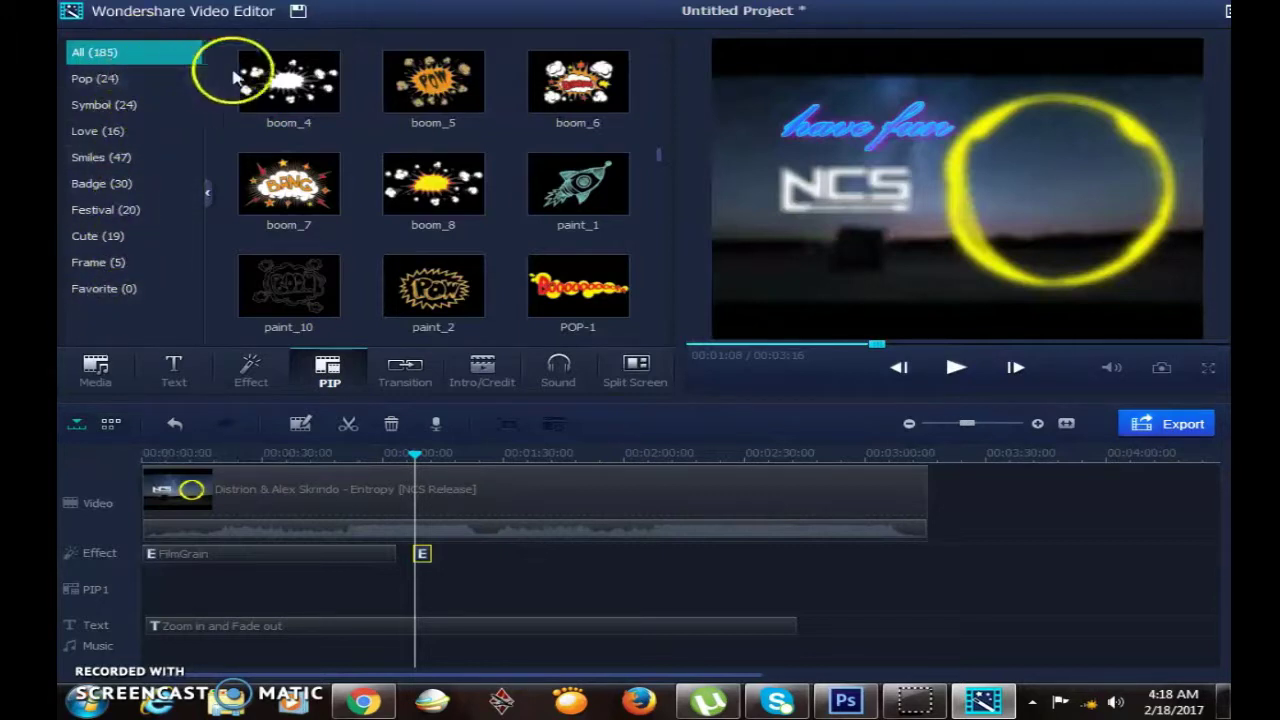
left_click(415, 82)
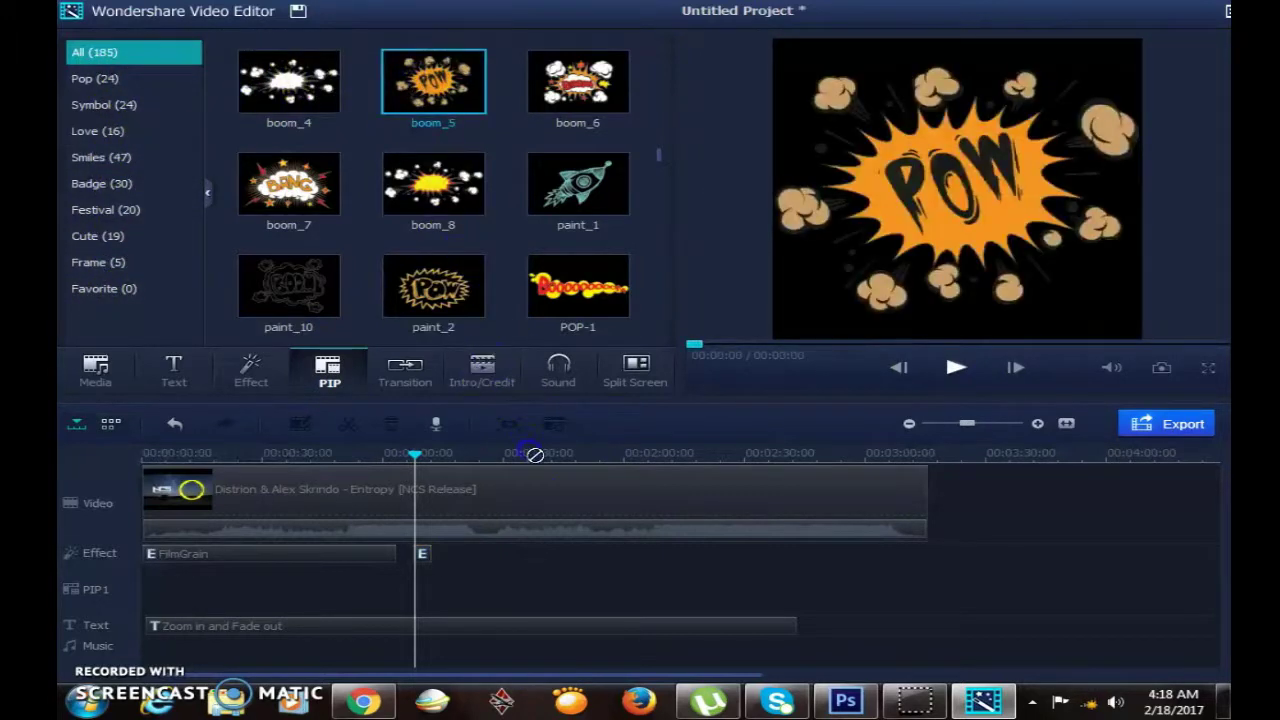
left_click_drag(556, 510, 162, 578)
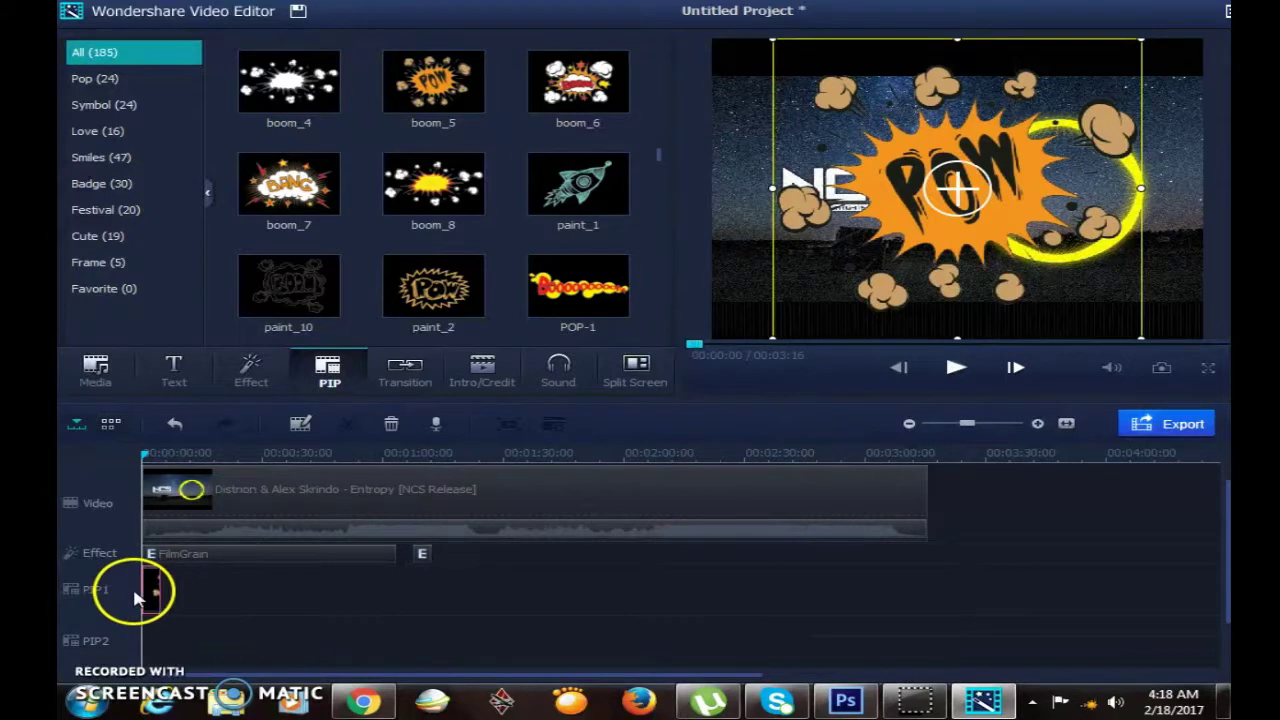
Extend the boom_5 element on its track to end at about 0:30.
mouse_move(160, 588)
left_mouse_down()
mouse_move(334, 586)
mouse_move(173, 590)
left_mouse_up()
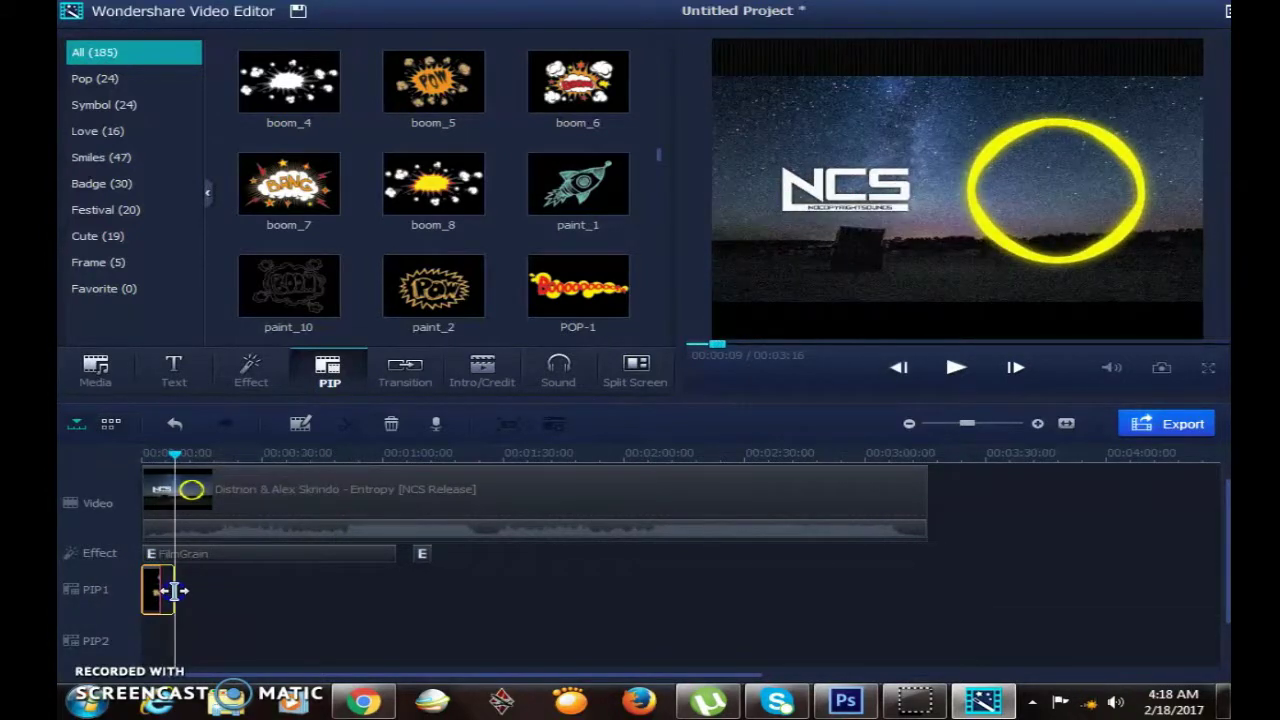
left_click_drag(173, 590, 260, 591)
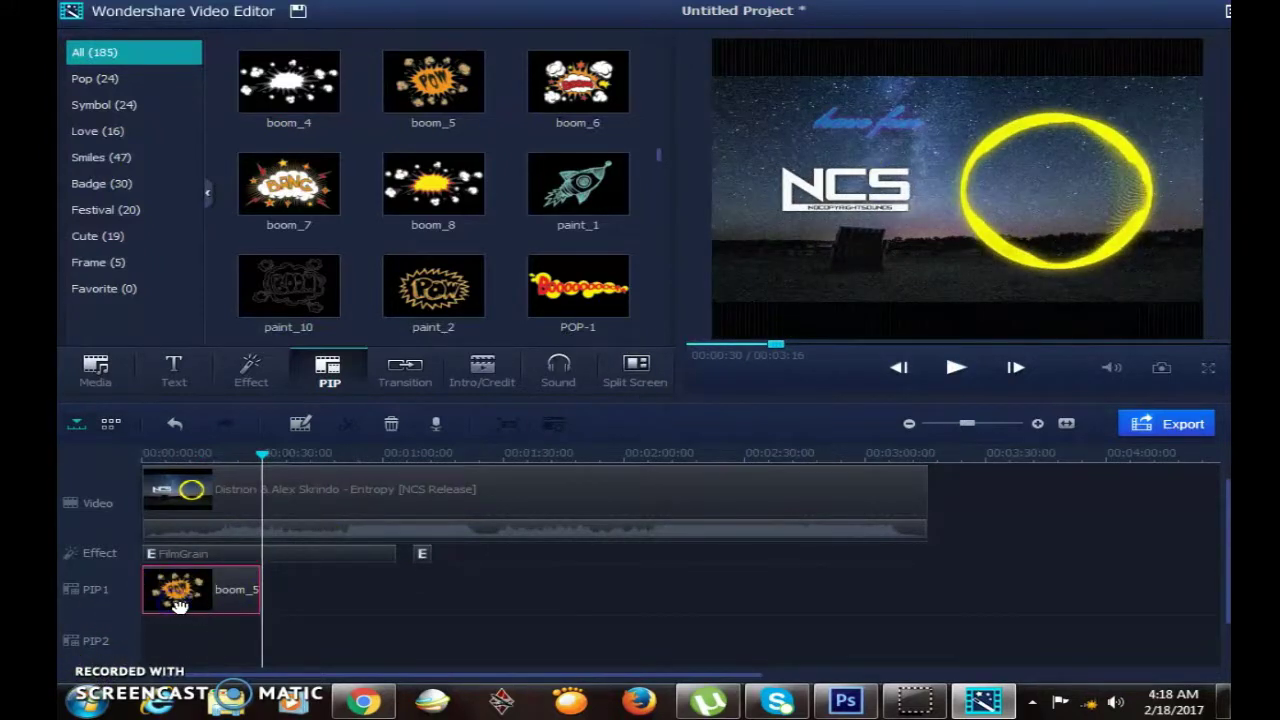
mouse_move(215, 590)
left_mouse_down()
mouse_move(263, 591)
mouse_move(213, 592)
left_mouse_up()
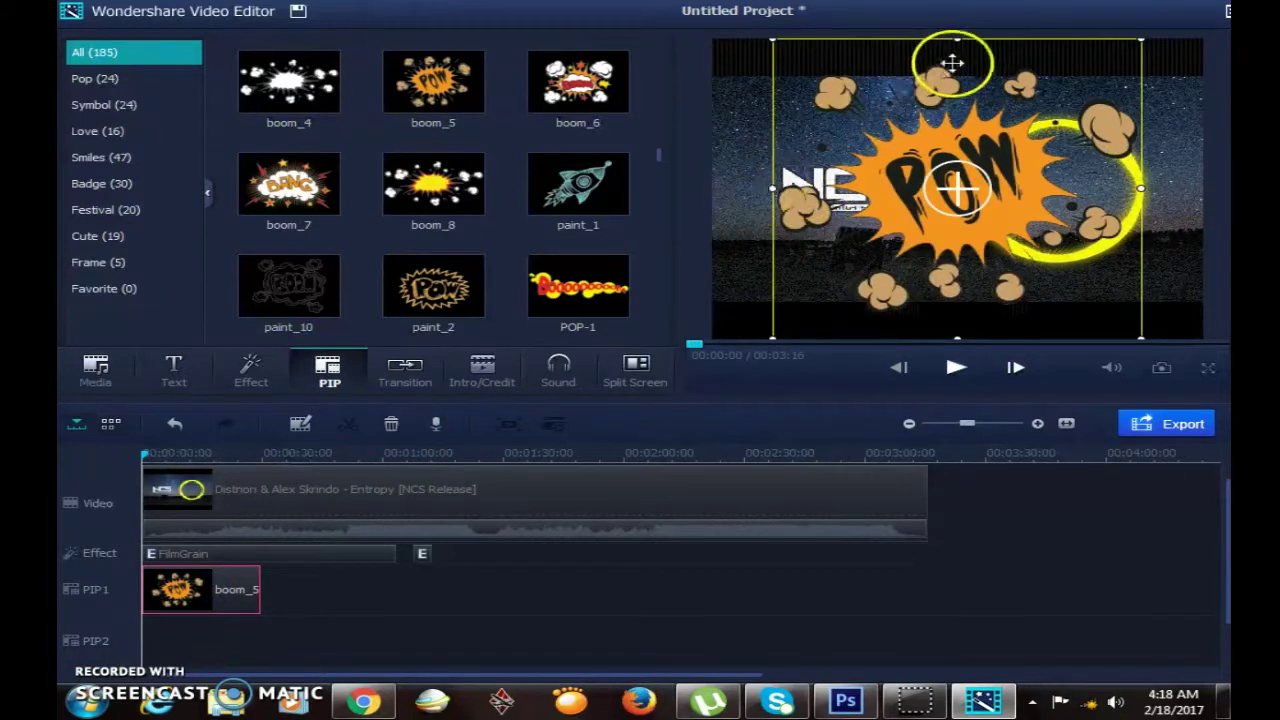
Shrink the boom_5 element, place it inside the yellow ring in the video frame, and preview it through to its end.
left_click_drag(772, 40, 1046, 262)
left_click_drag(1100, 312, 1070, 207)
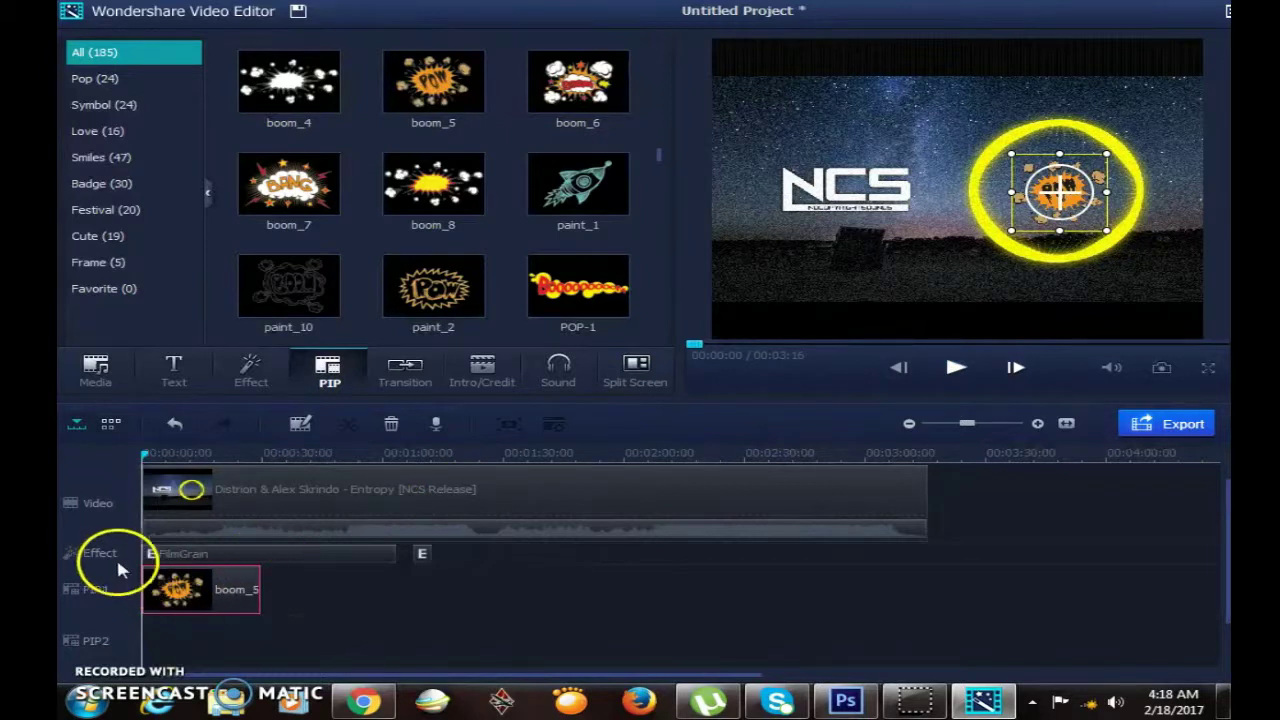
left_click(955, 367)
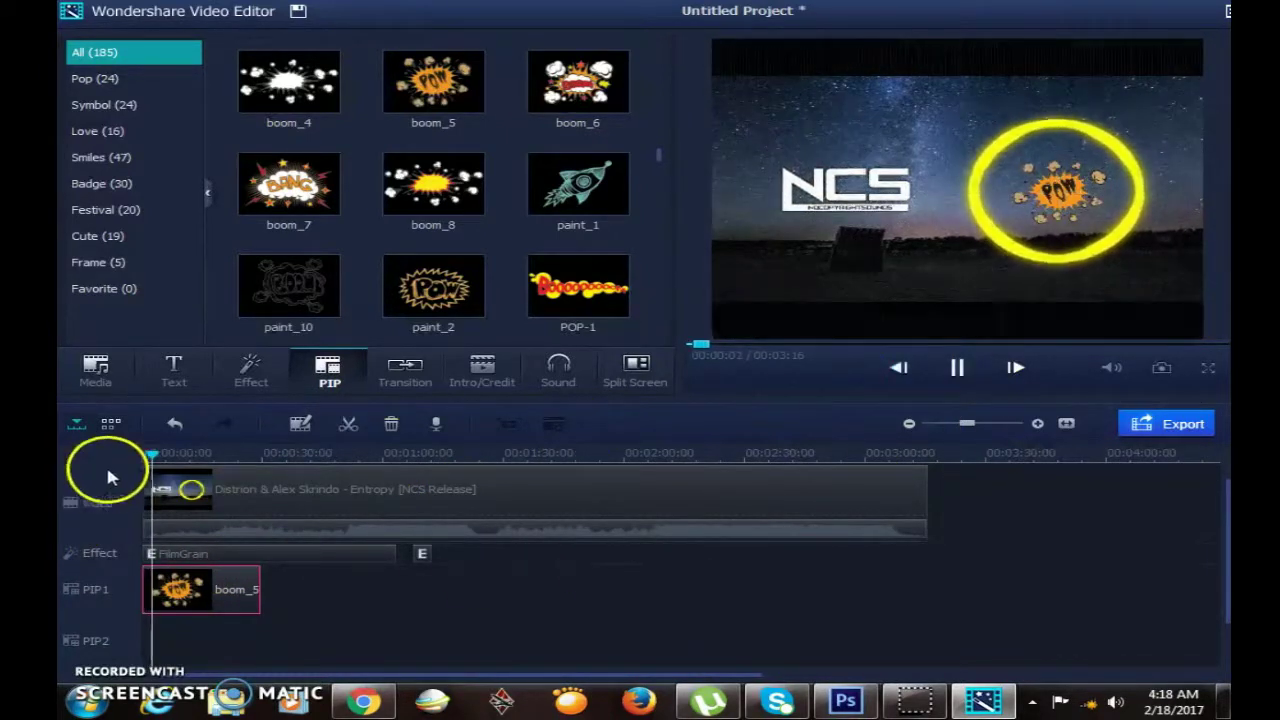
left_click_drag(155, 462, 251, 463)
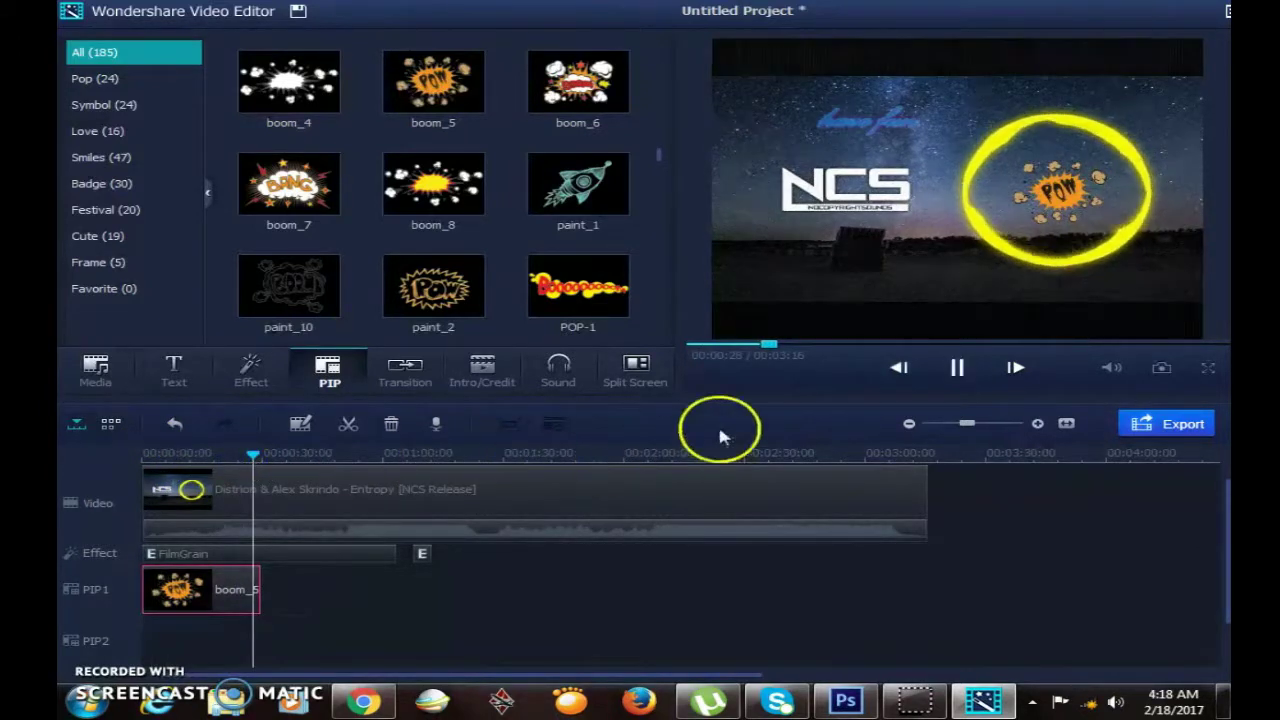
left_click(955, 369)
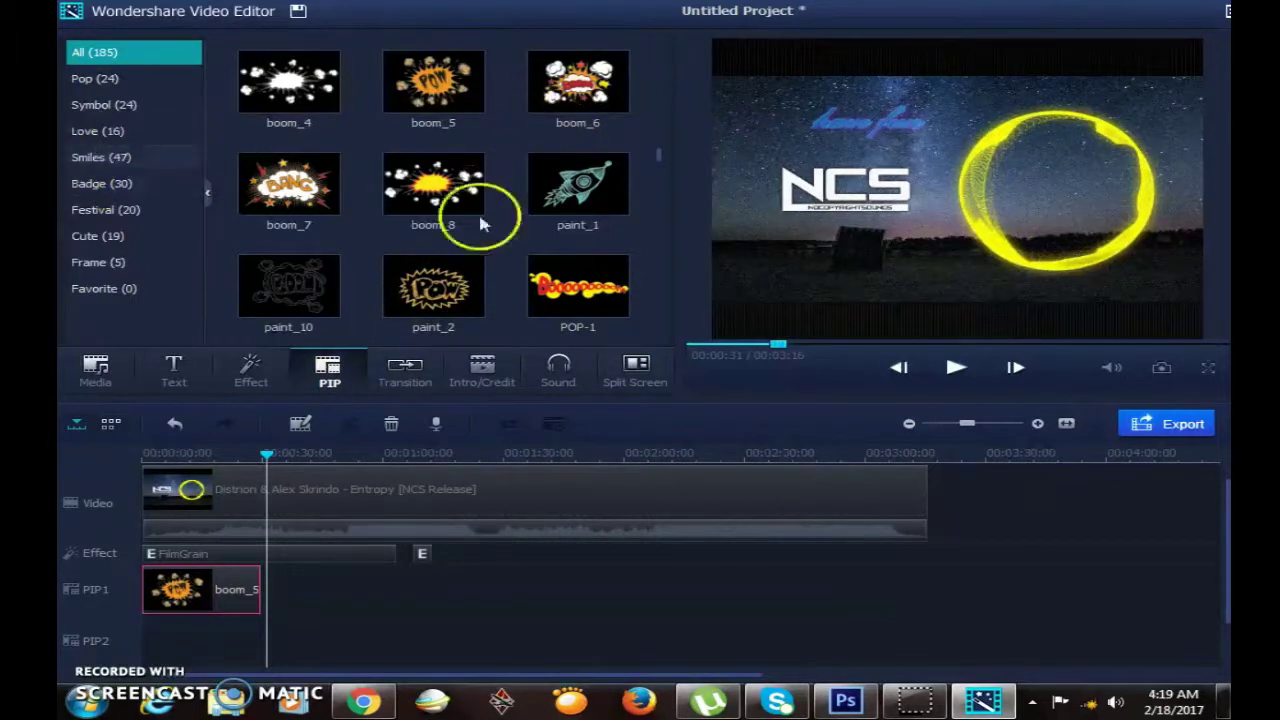
scroll(654, 150, "down", 3)
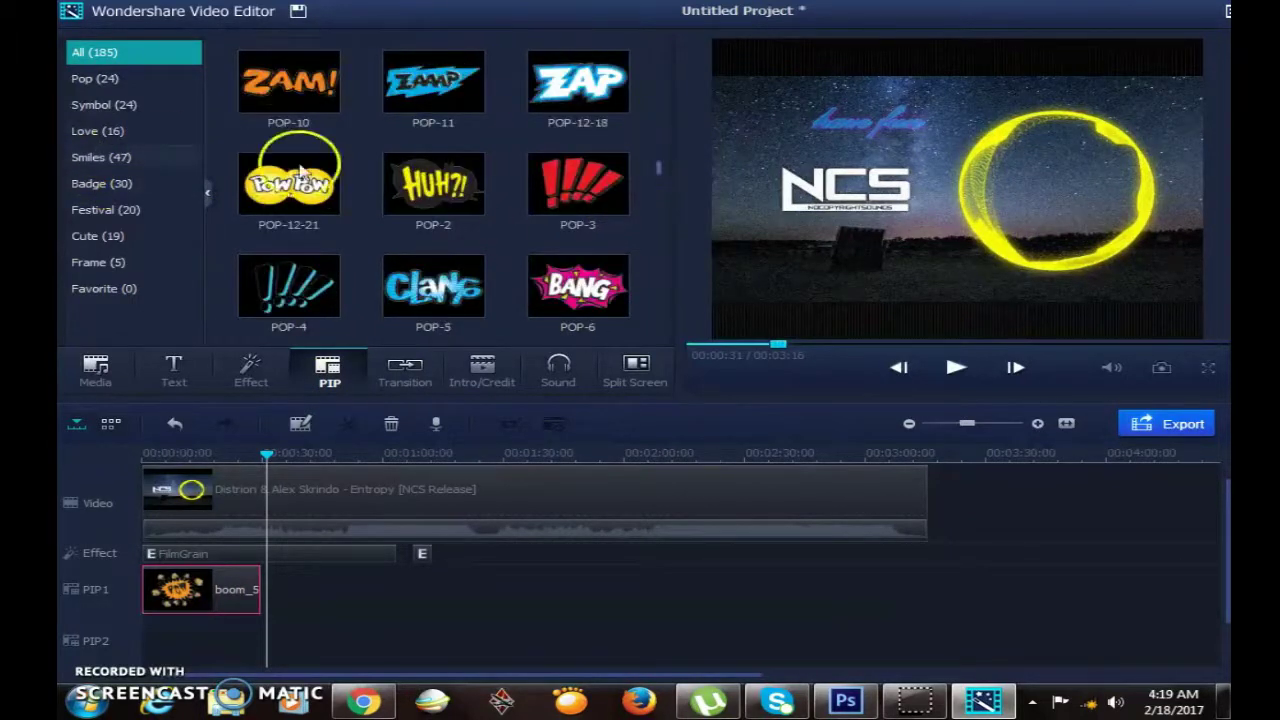
left_click(133, 104)
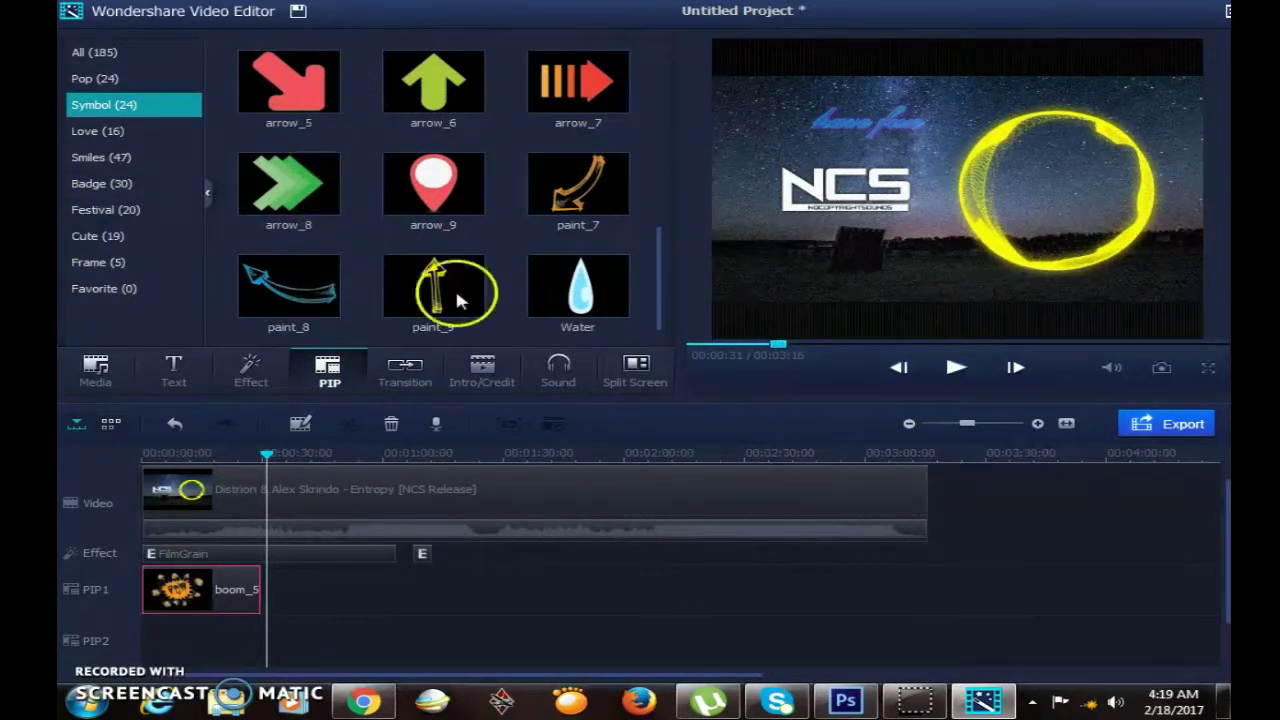
Apply the Cross_shutter_2 transition to the end of the video clip.
left_click(408, 370)
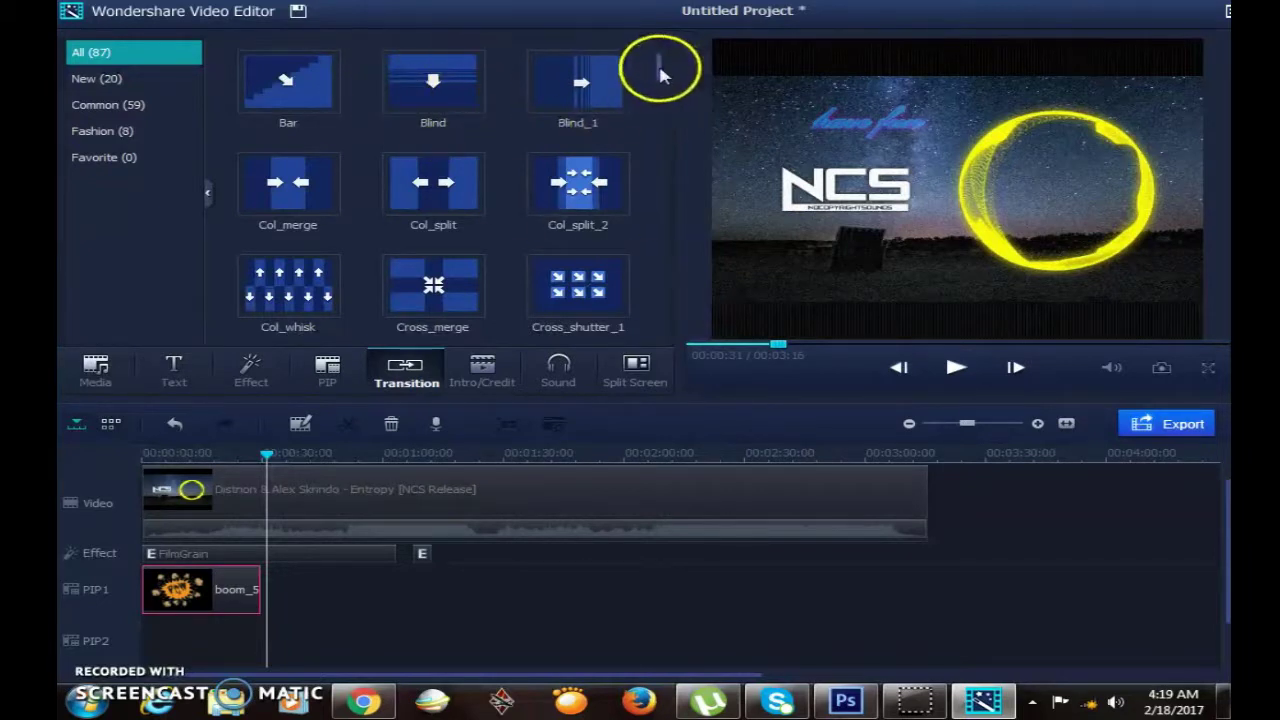
left_click_drag(660, 75, 651, 94)
mouse_move(325, 100)
left_mouse_down()
mouse_move(323, 118)
mouse_move(634, 349)
mouse_move(942, 530)
mouse_move(961, 519)
mouse_move(928, 514)
left_mouse_up()
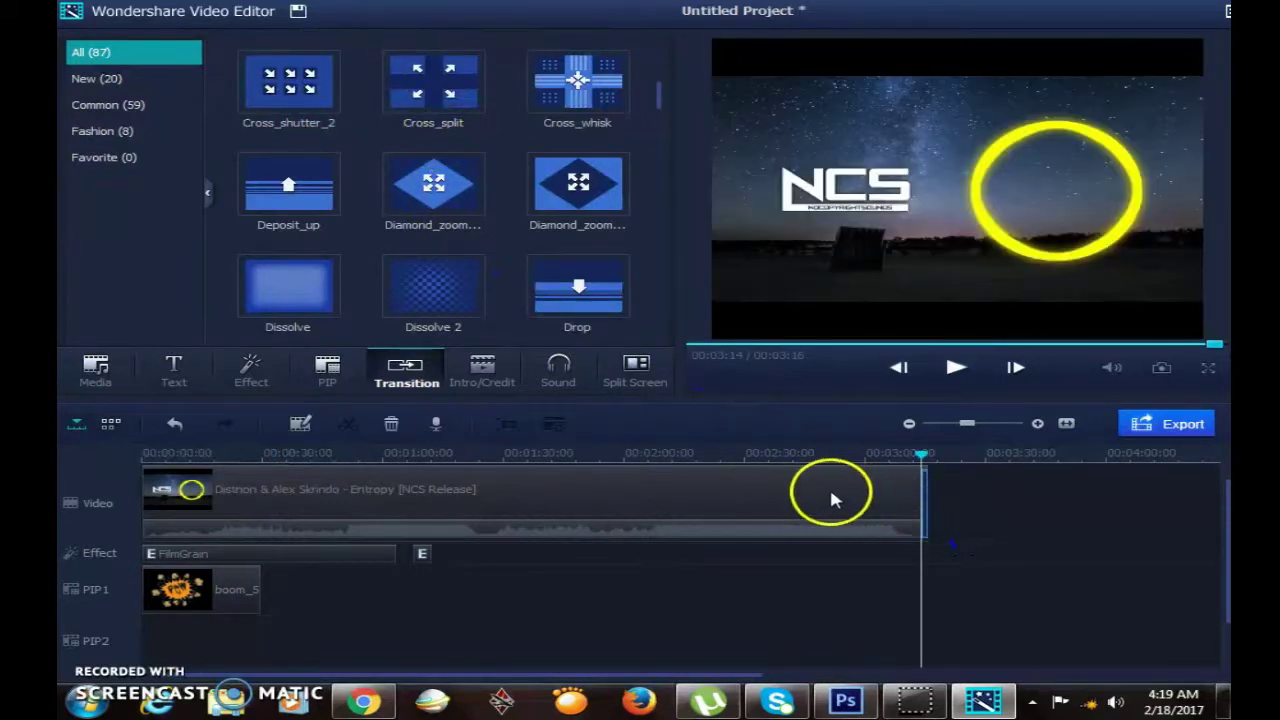
Split the video clip at 1:38.
left_click(922, 457)
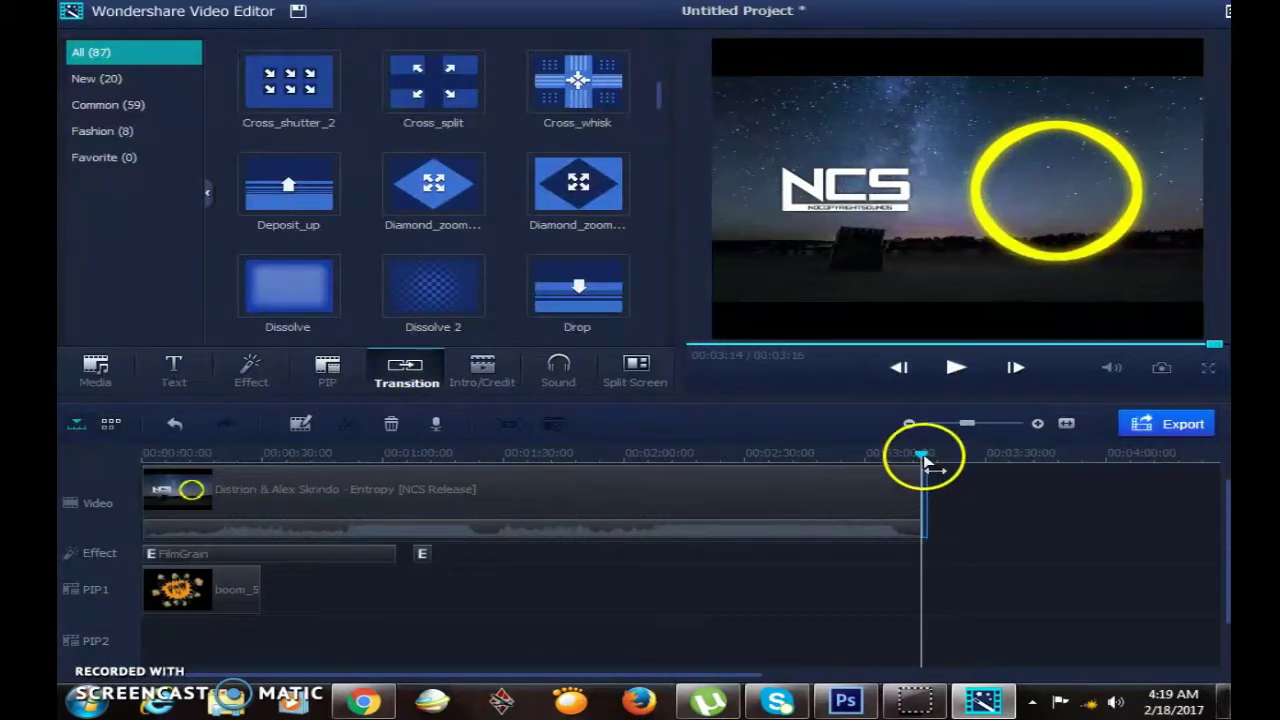
left_click_drag(925, 460, 548, 472)
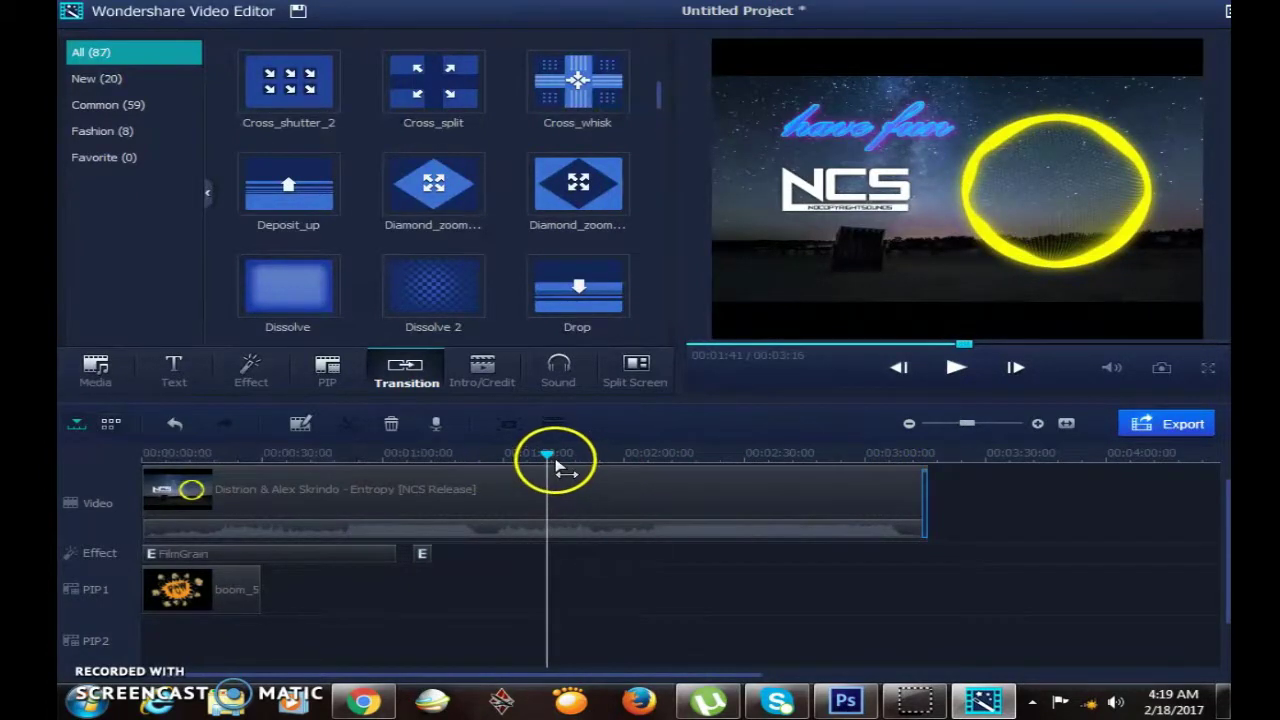
left_click_drag(544, 452, 608, 490)
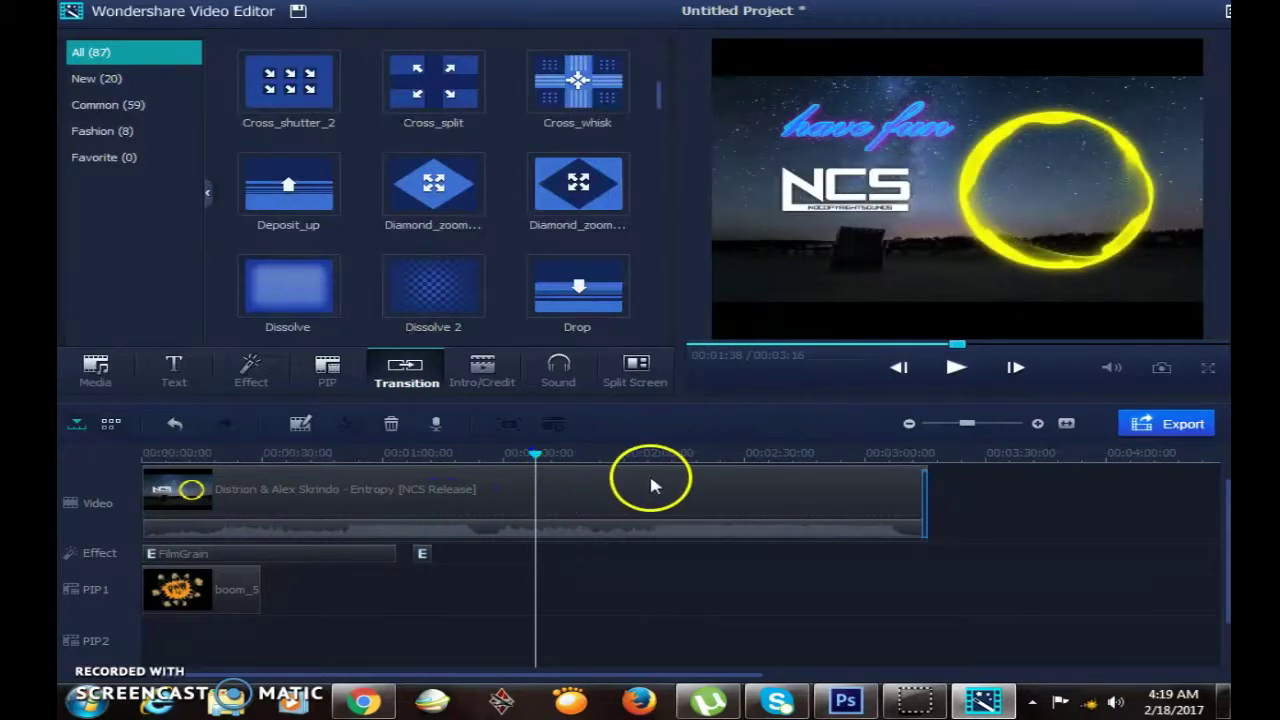
left_click(650, 476)
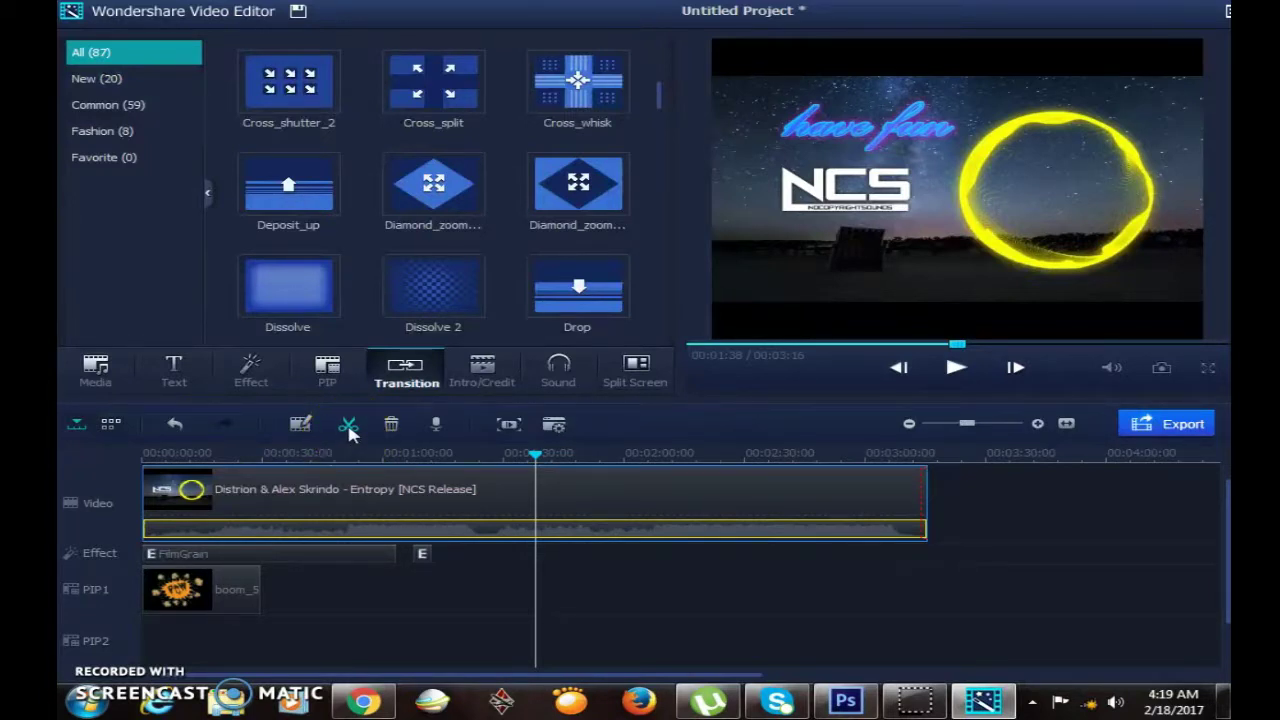
left_click(348, 427)
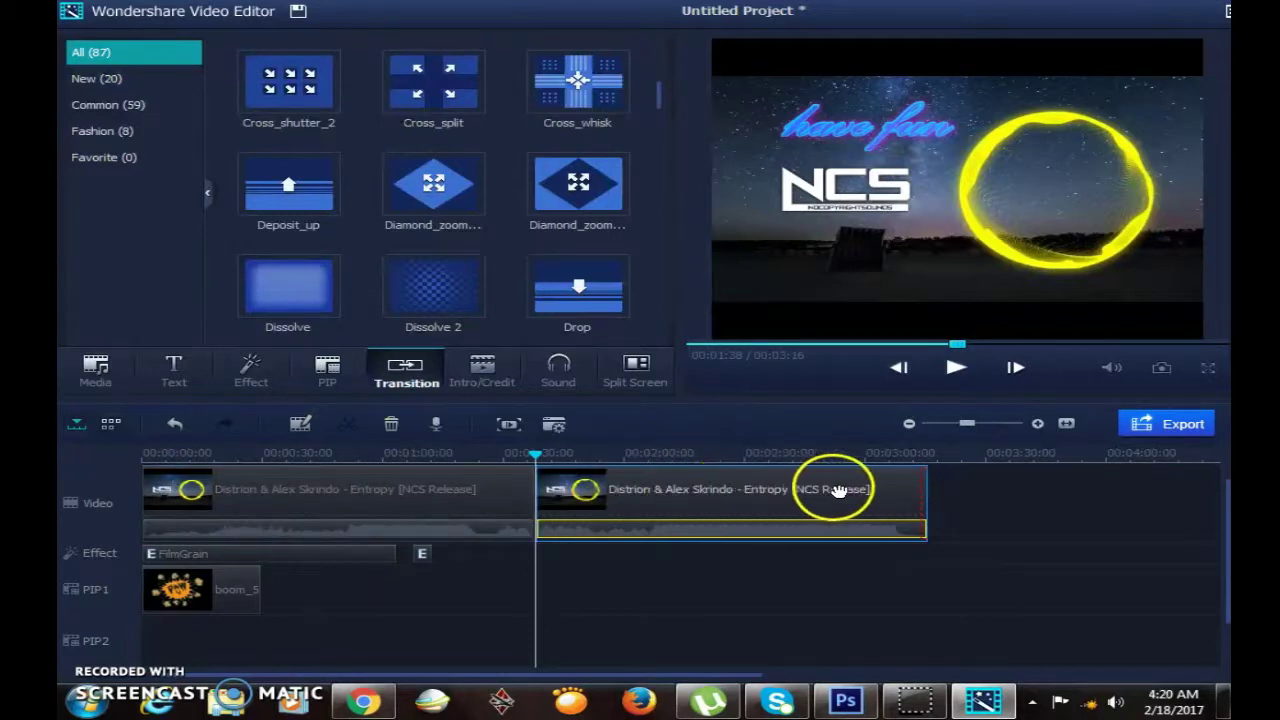
Delete the Cross_shutter_2 transition from the end of the second video clip.
left_click(962, 492)
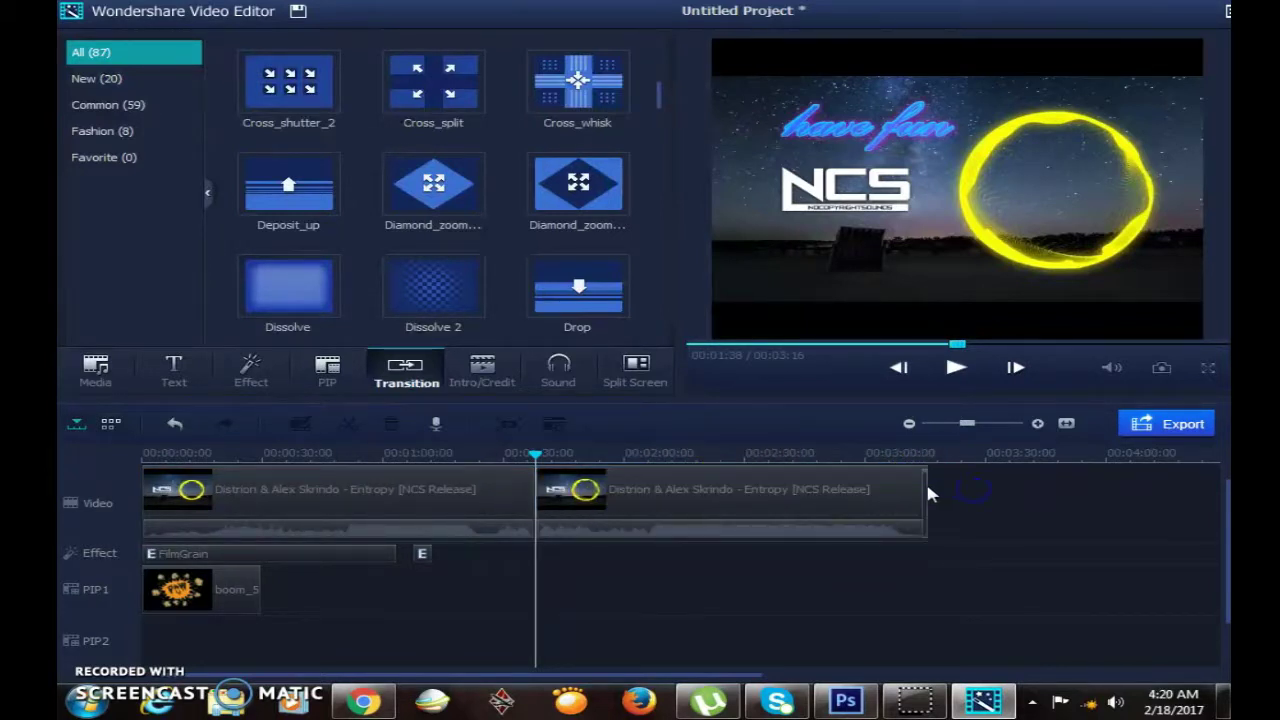
left_click(924, 484)
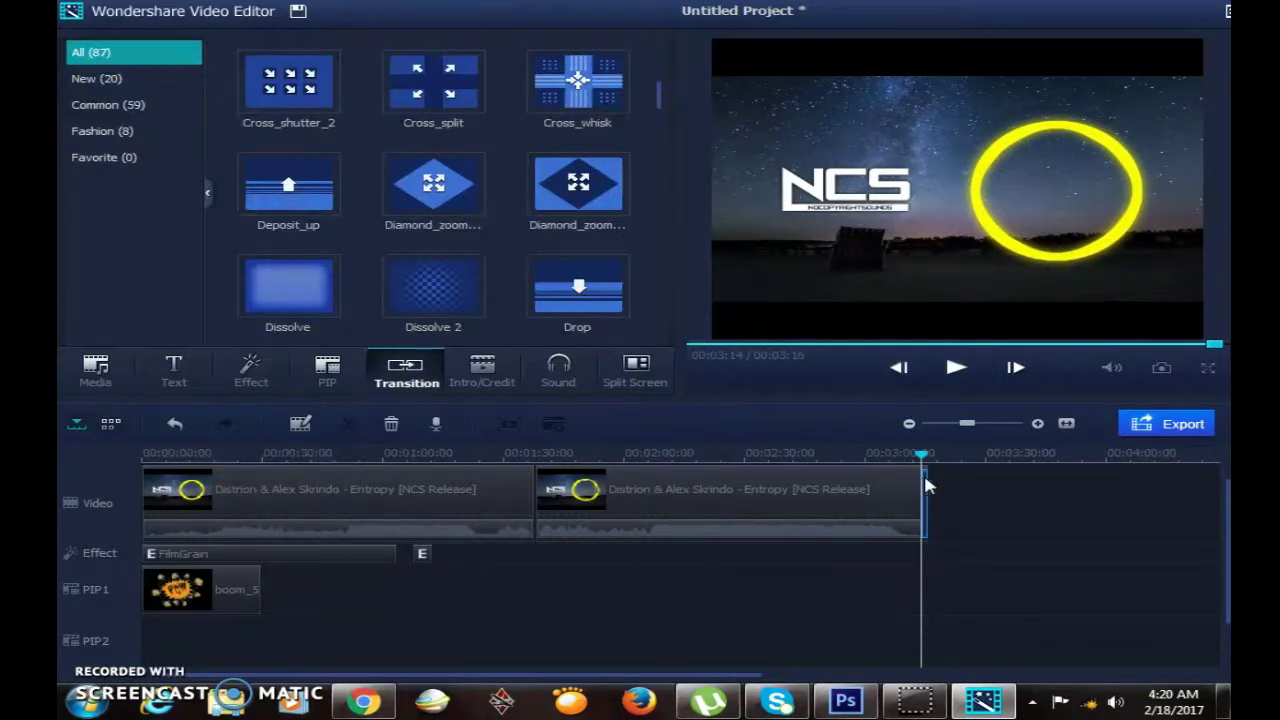
left_click_drag(780, 514, 902, 509)
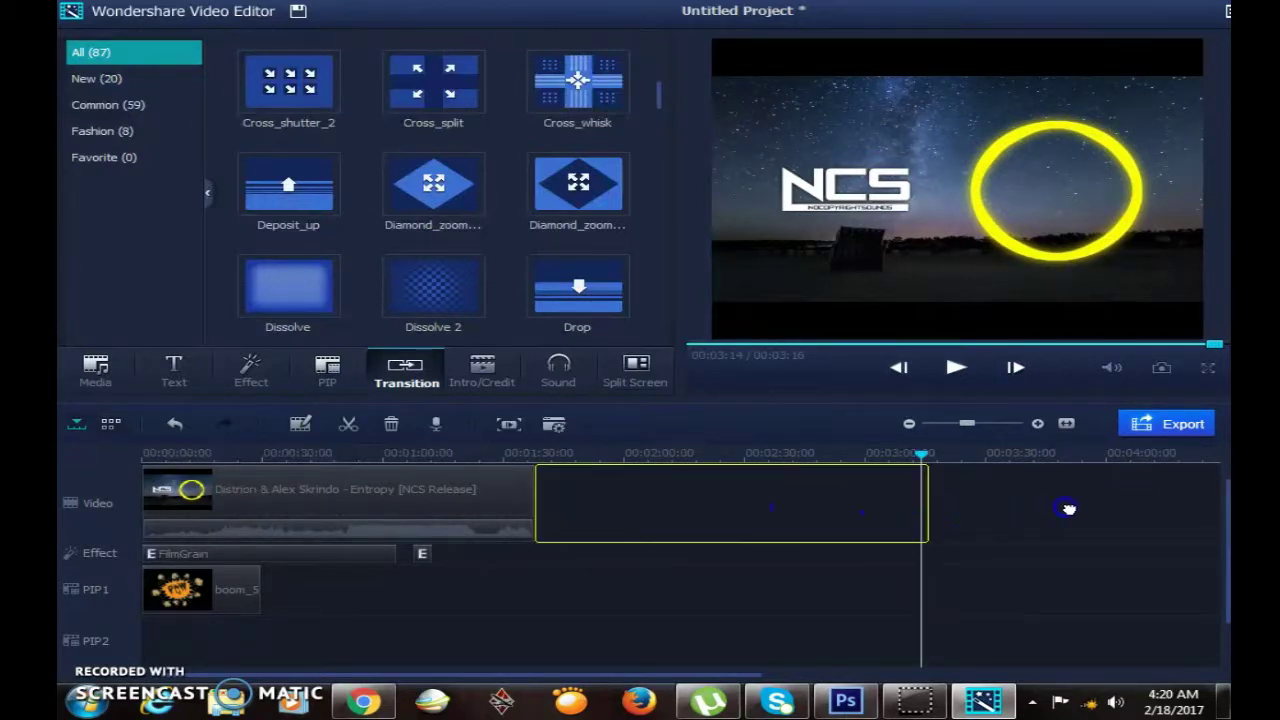
left_click_drag(1060, 509, 1100, 514)
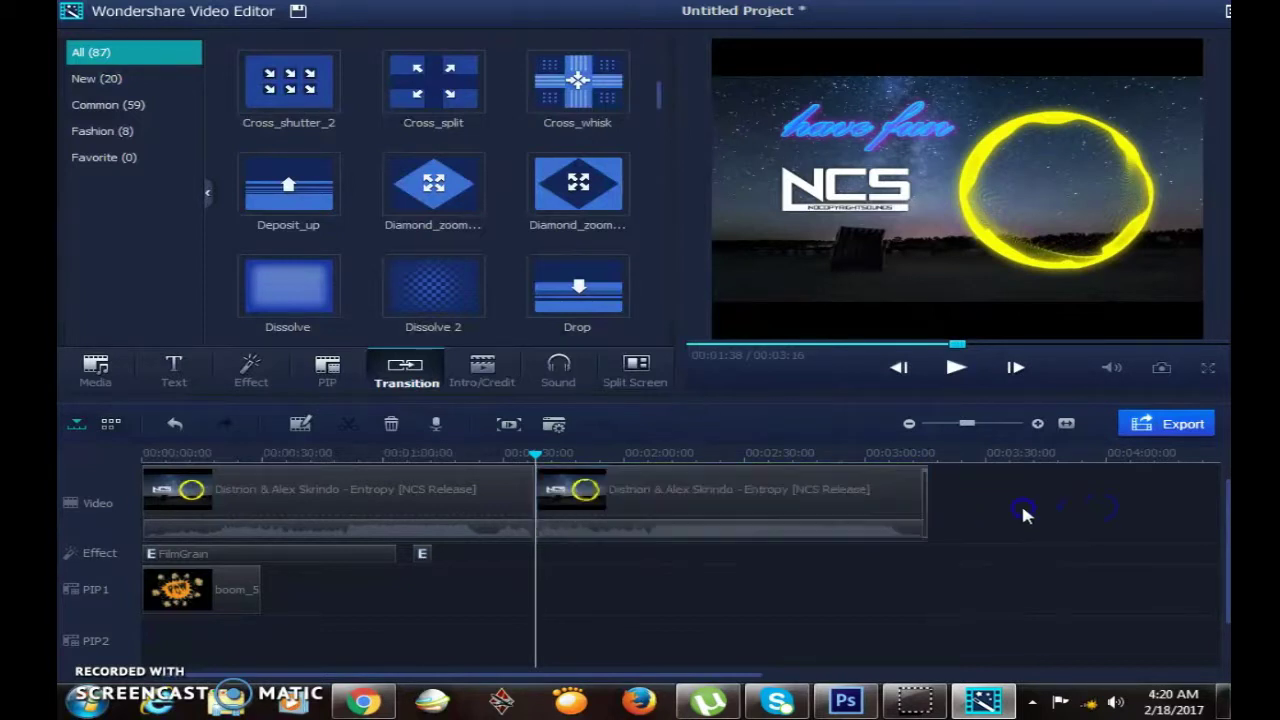
left_click(927, 486)
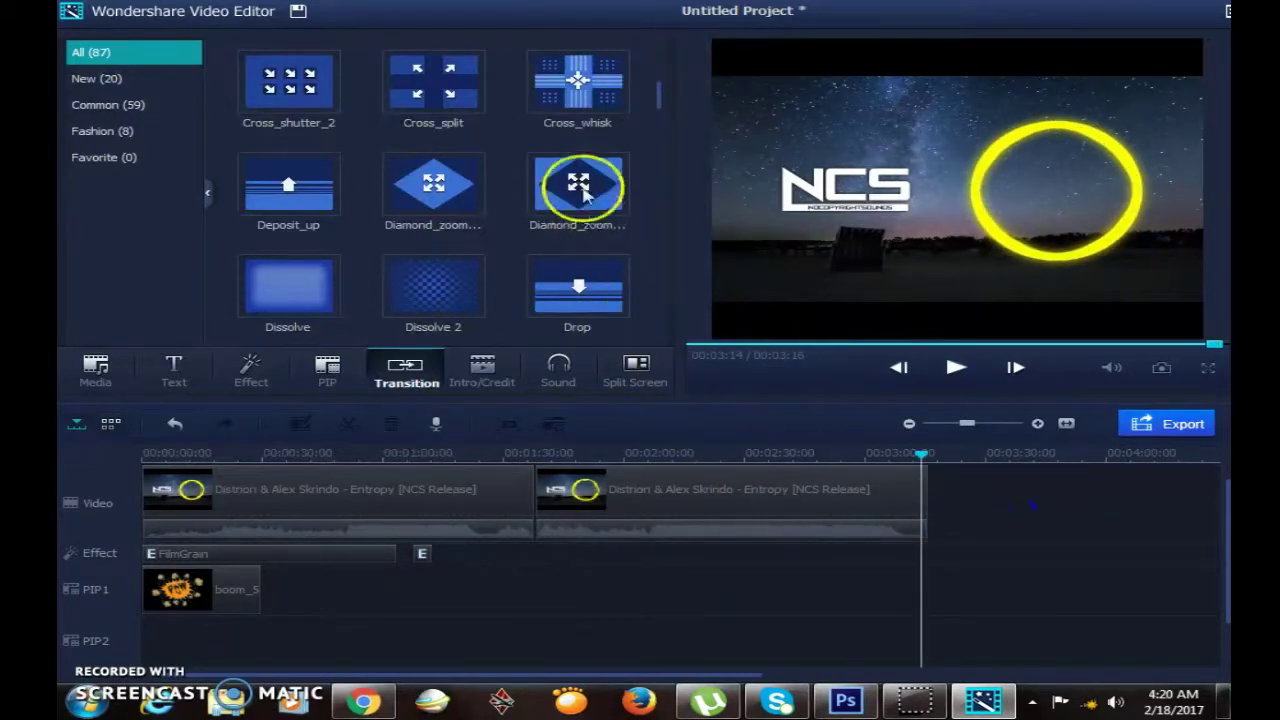
Apply a Diamond_zoom transition at the split between the two clips and preview it with the playback volume lowered.
mouse_move(583, 190)
left_mouse_down()
mouse_move(543, 351)
mouse_move(533, 512)
left_mouse_up()
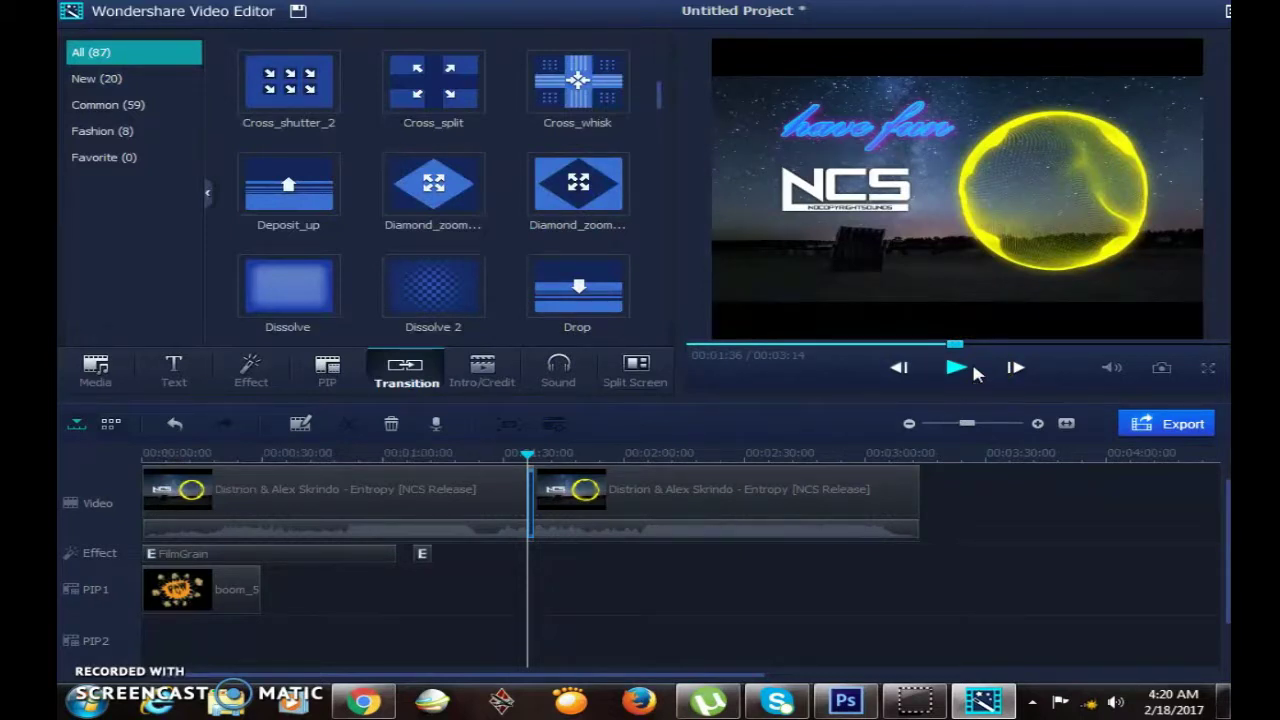
left_click_drag(528, 455, 518, 456)
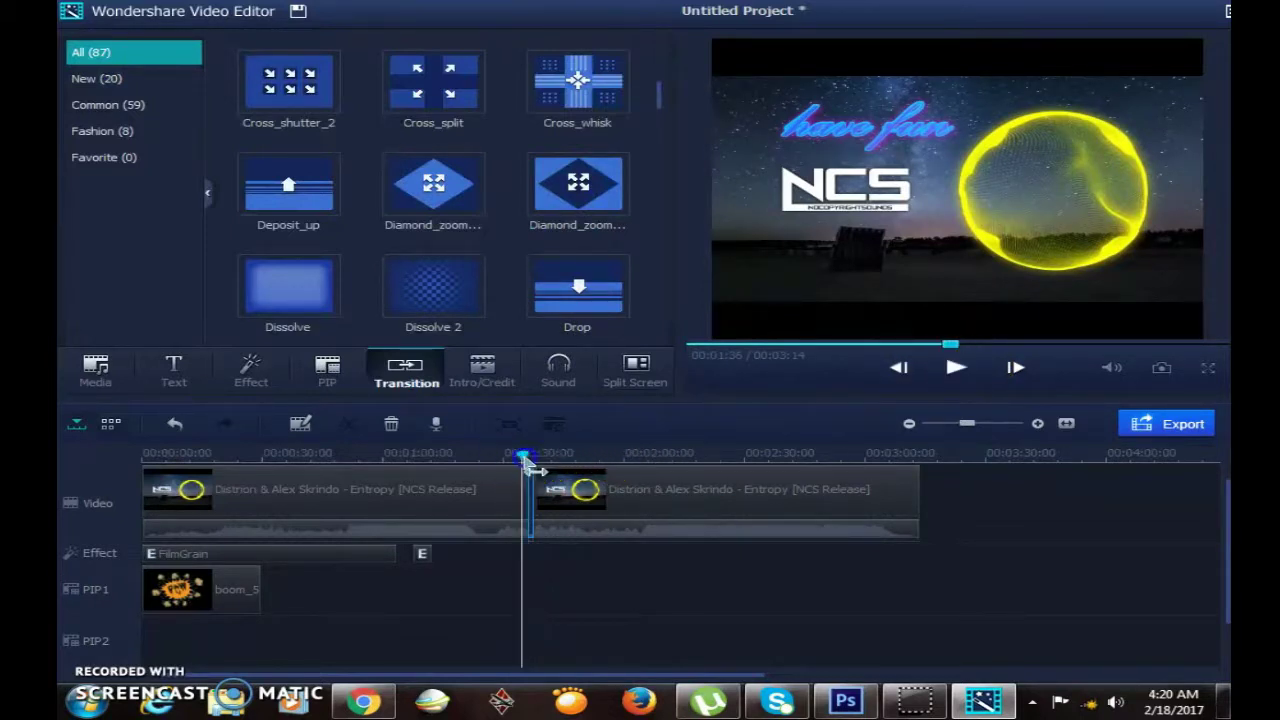
left_click(950, 367)
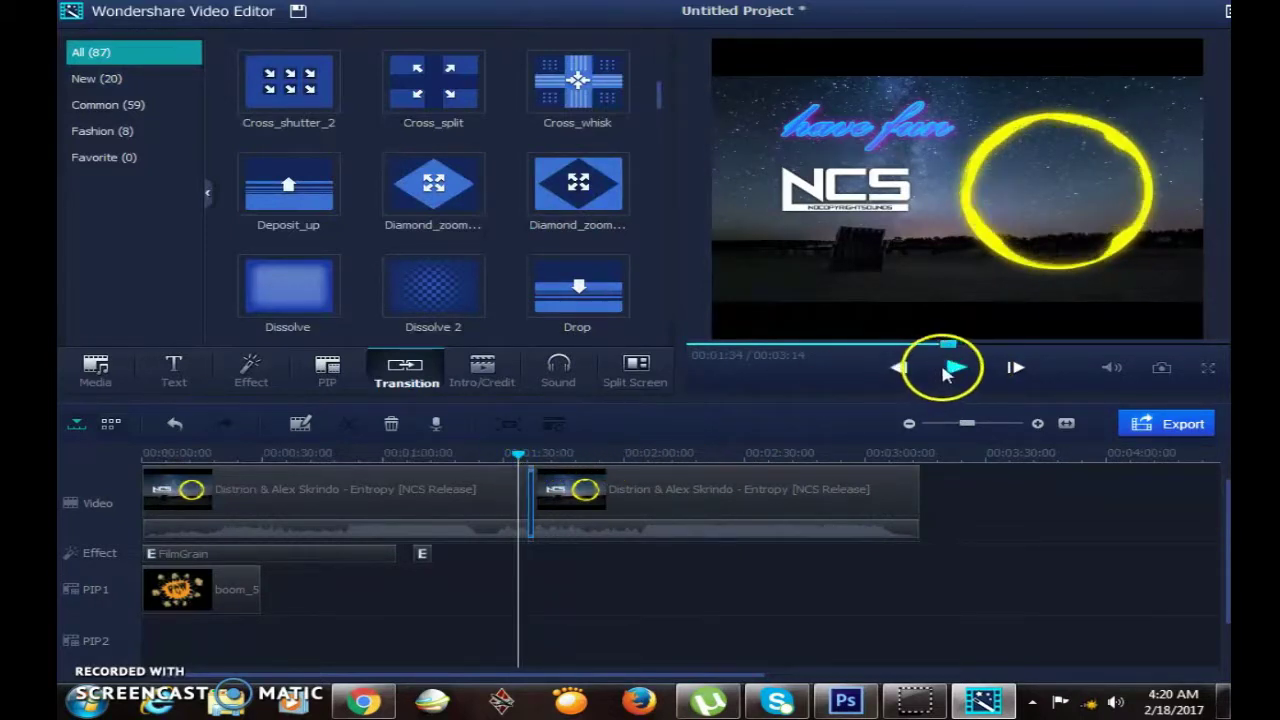
left_click(1114, 370)
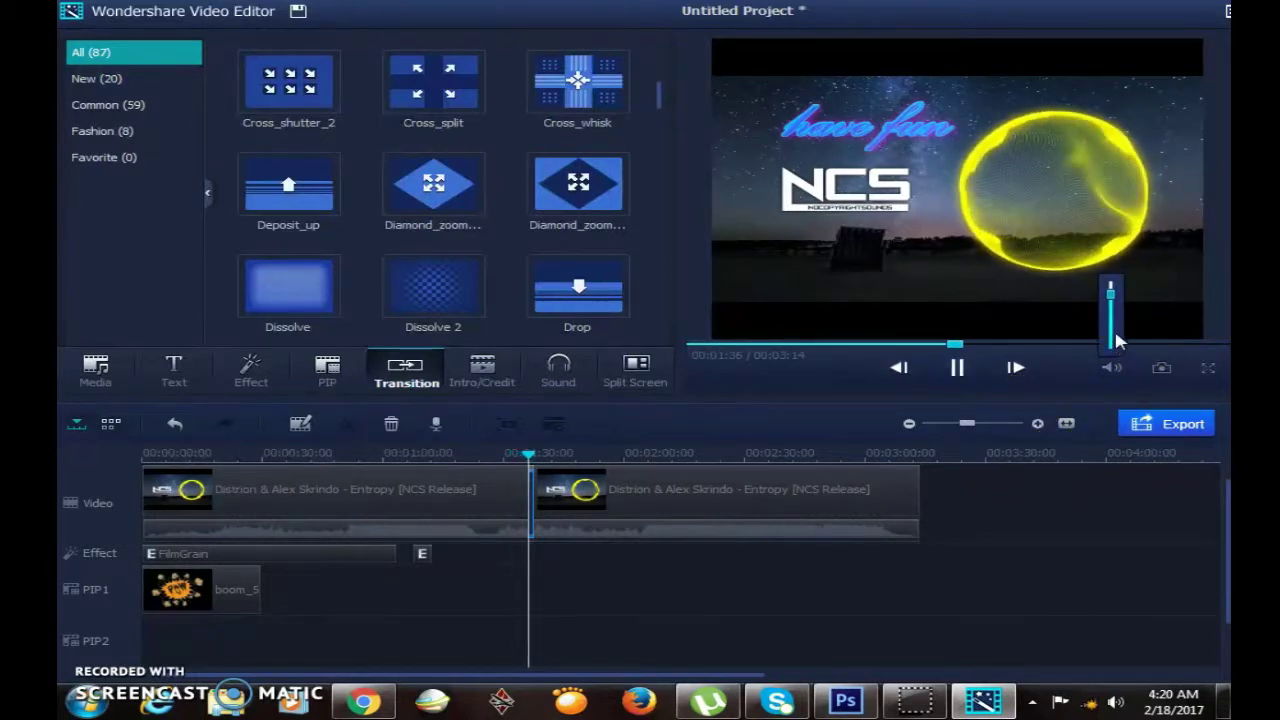
left_click(1116, 326)
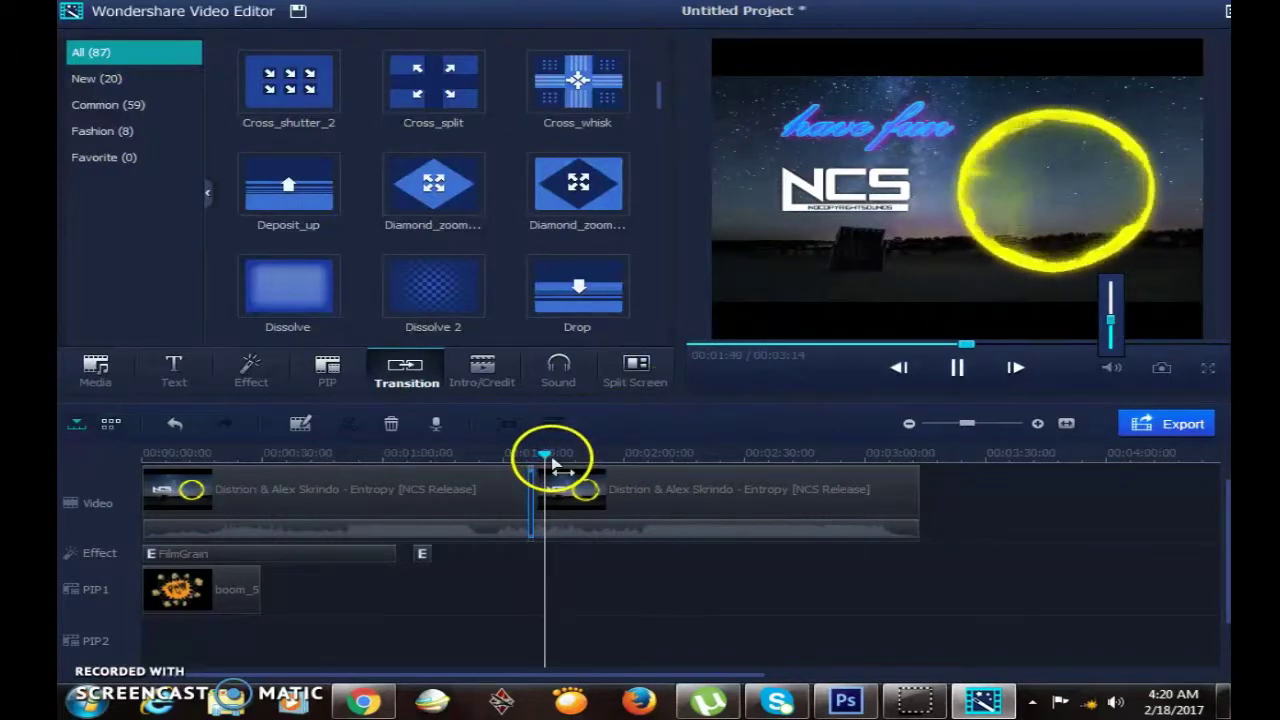
left_click_drag(548, 460, 513, 460)
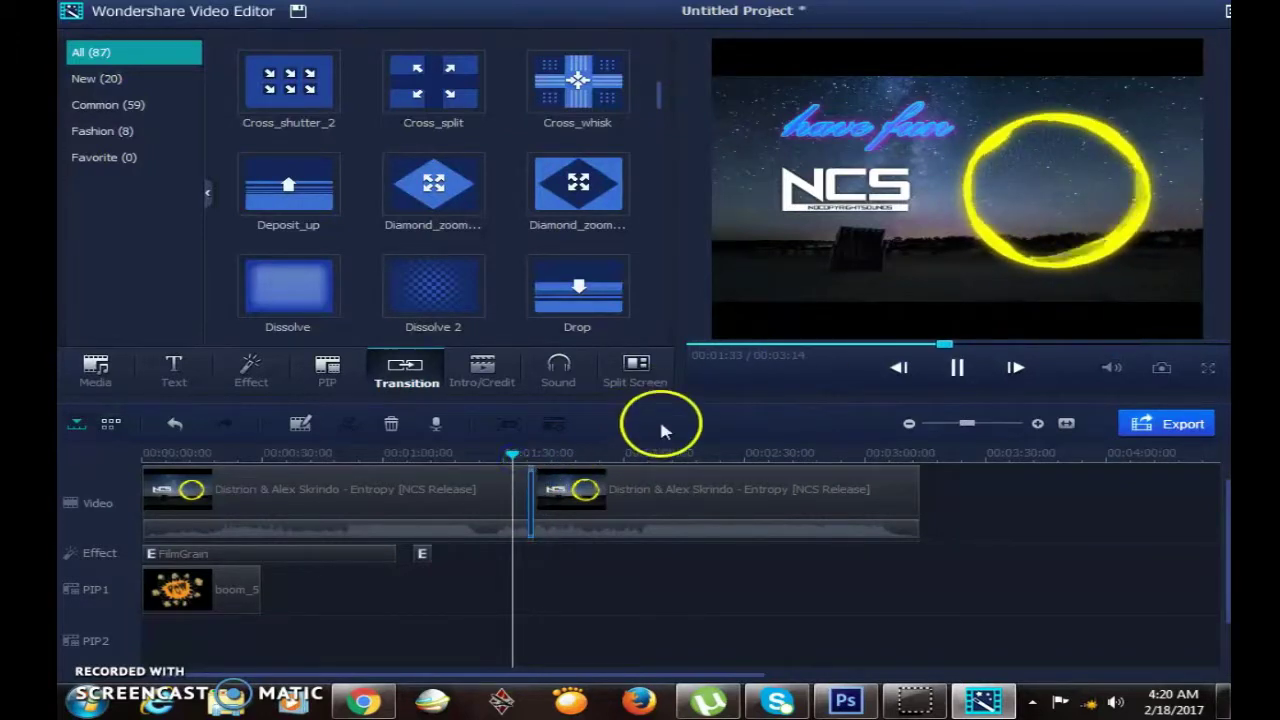
left_click(957, 375)
Replace the transition between the two clips with Cross_whisk and preview it.
left_click_drag(585, 543, 532, 513)
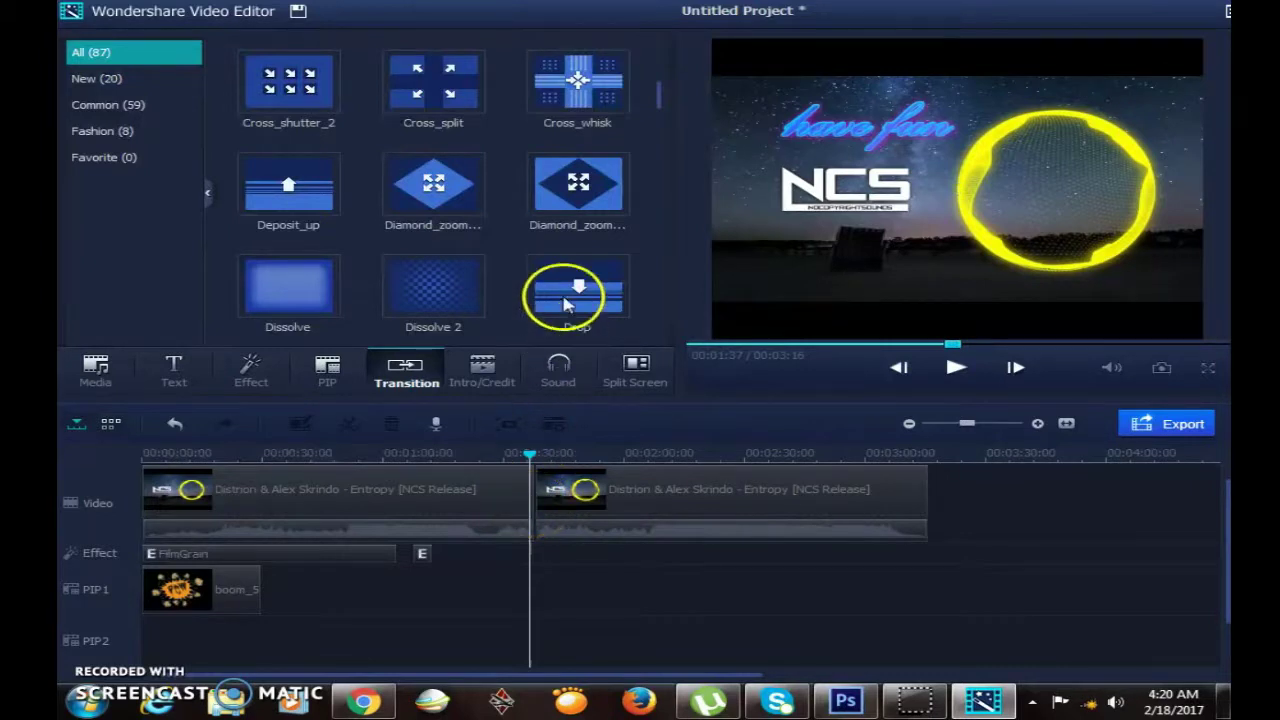
left_click_drag(577, 85, 532, 495)
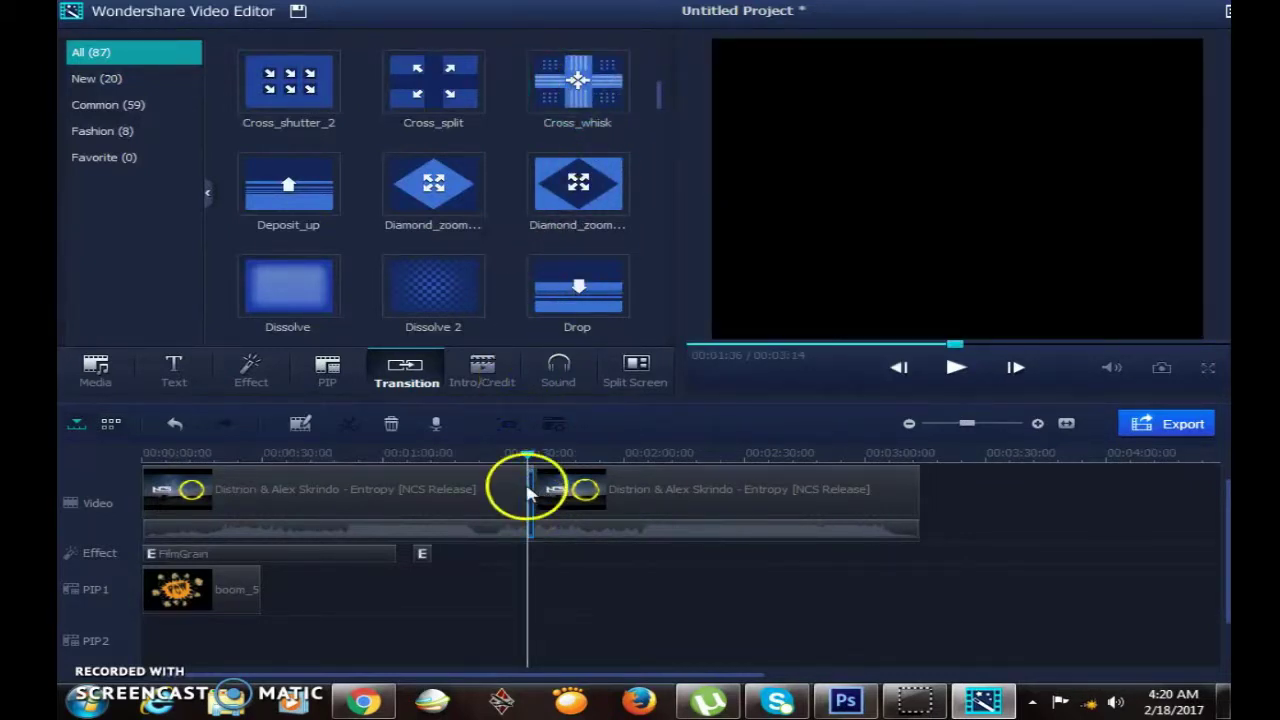
left_click(945, 373)
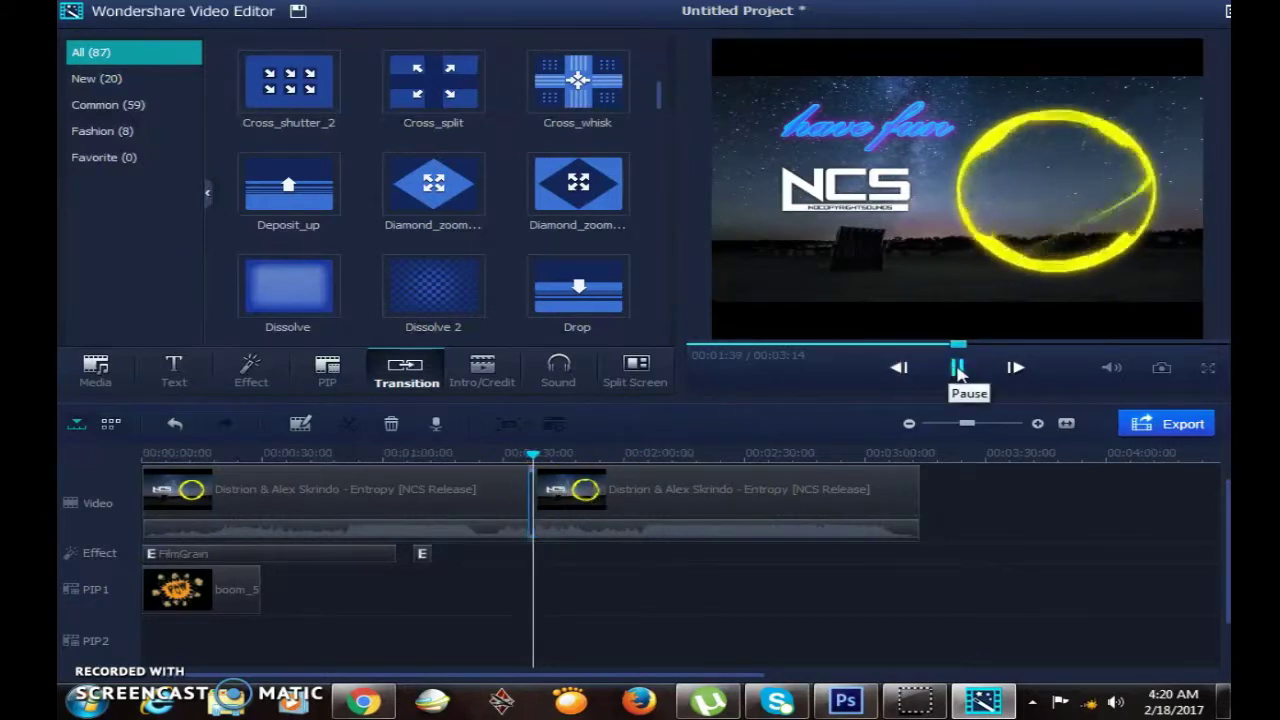
left_click(958, 370)
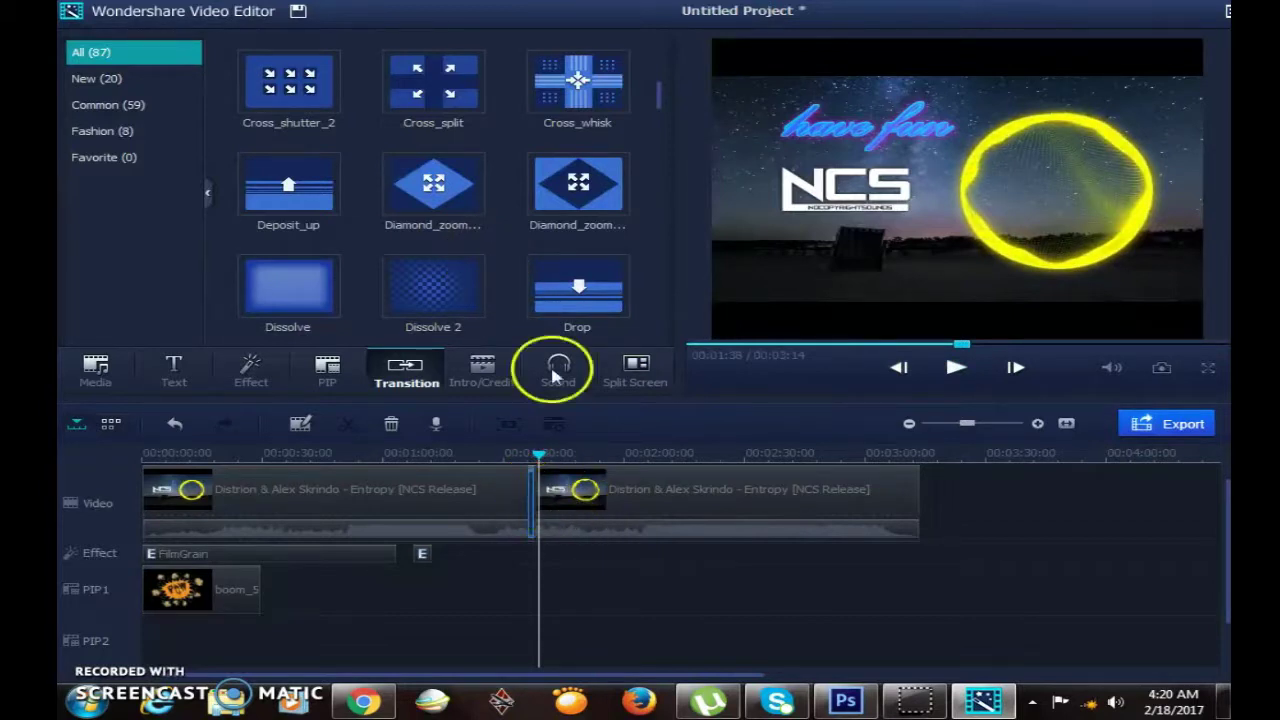
Delete the Cross_whisk transition, apply Row_whisk at the split instead, and preview it.
left_click_drag(665, 95, 658, 193)
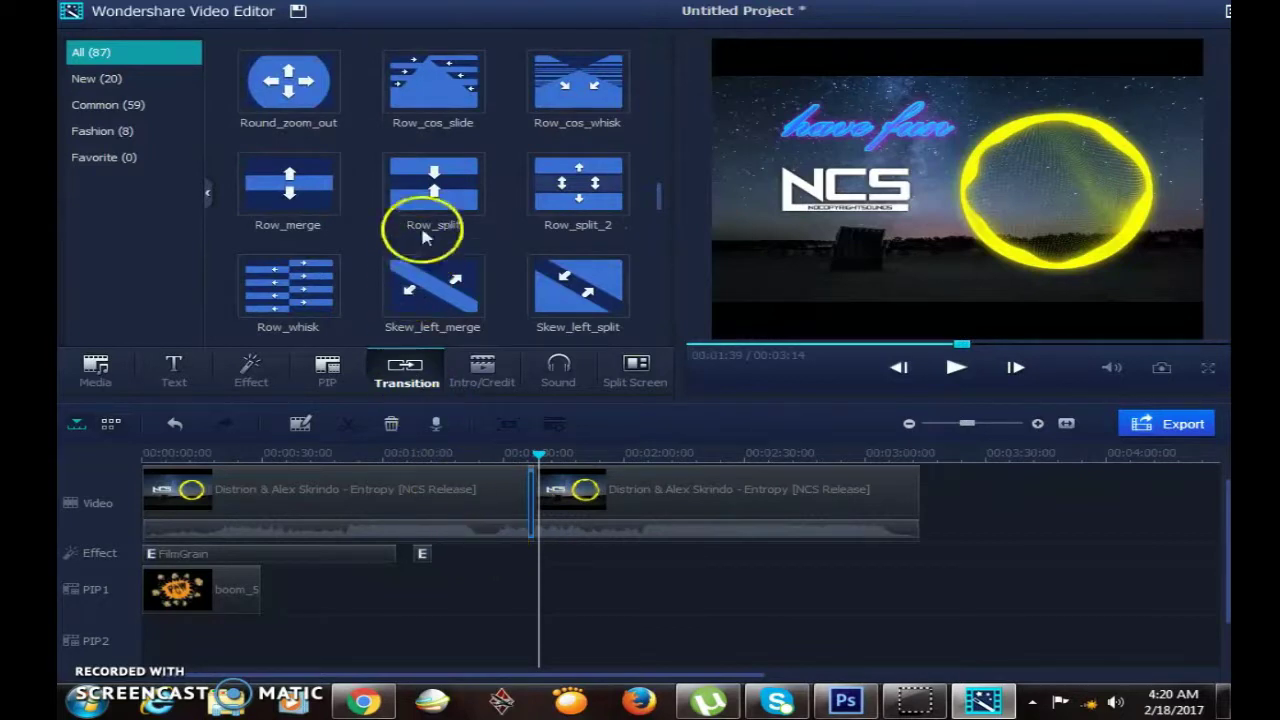
key("Delete")
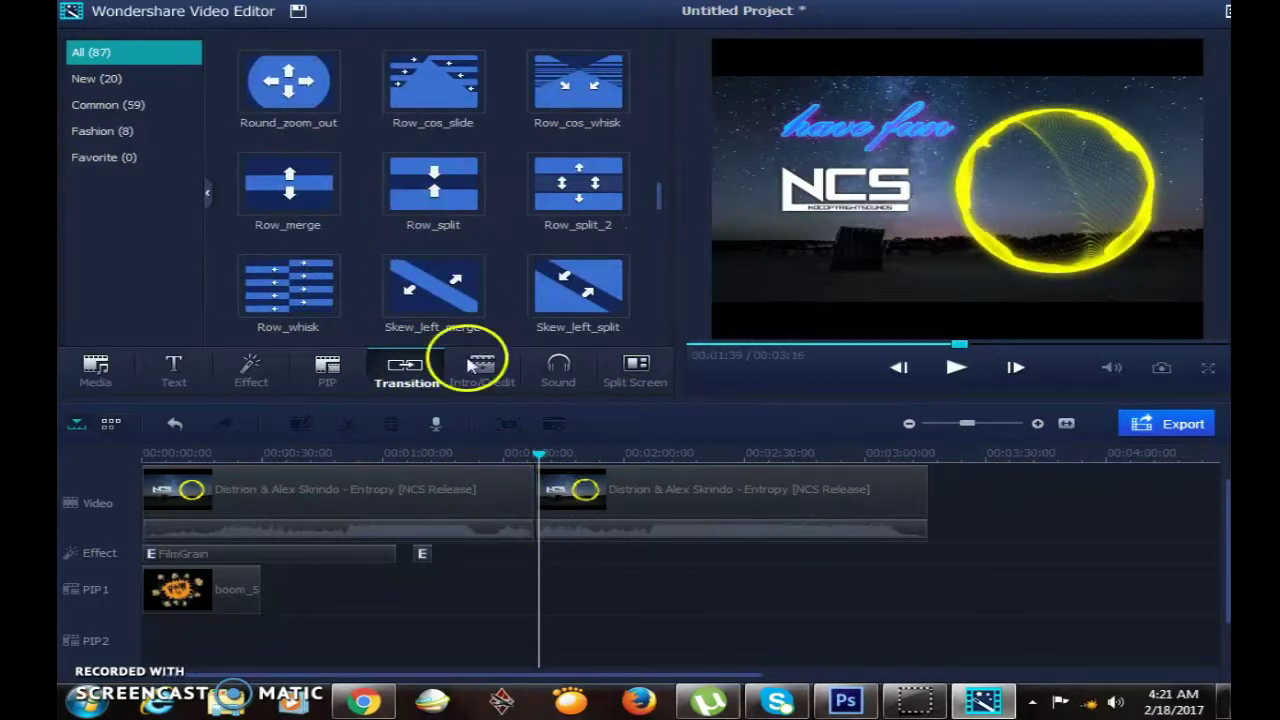
left_click_drag(324, 297, 532, 500)
left_click(955, 368)
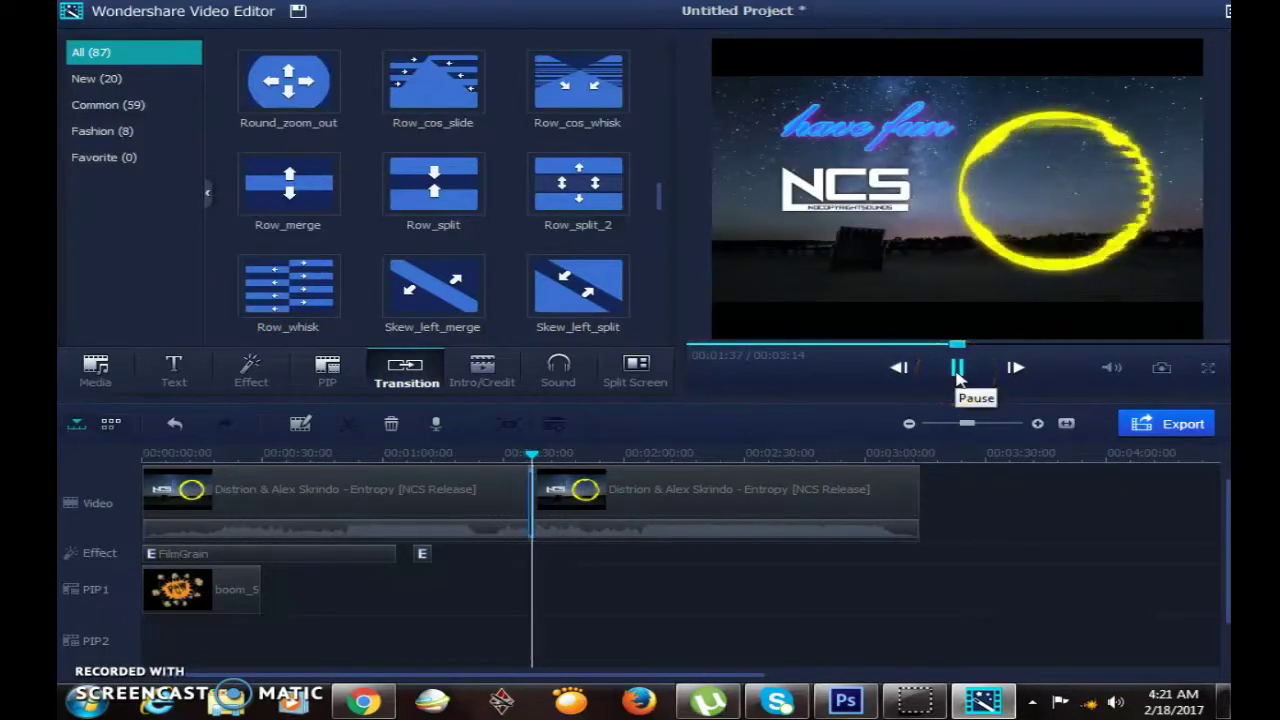
left_click(956, 369)
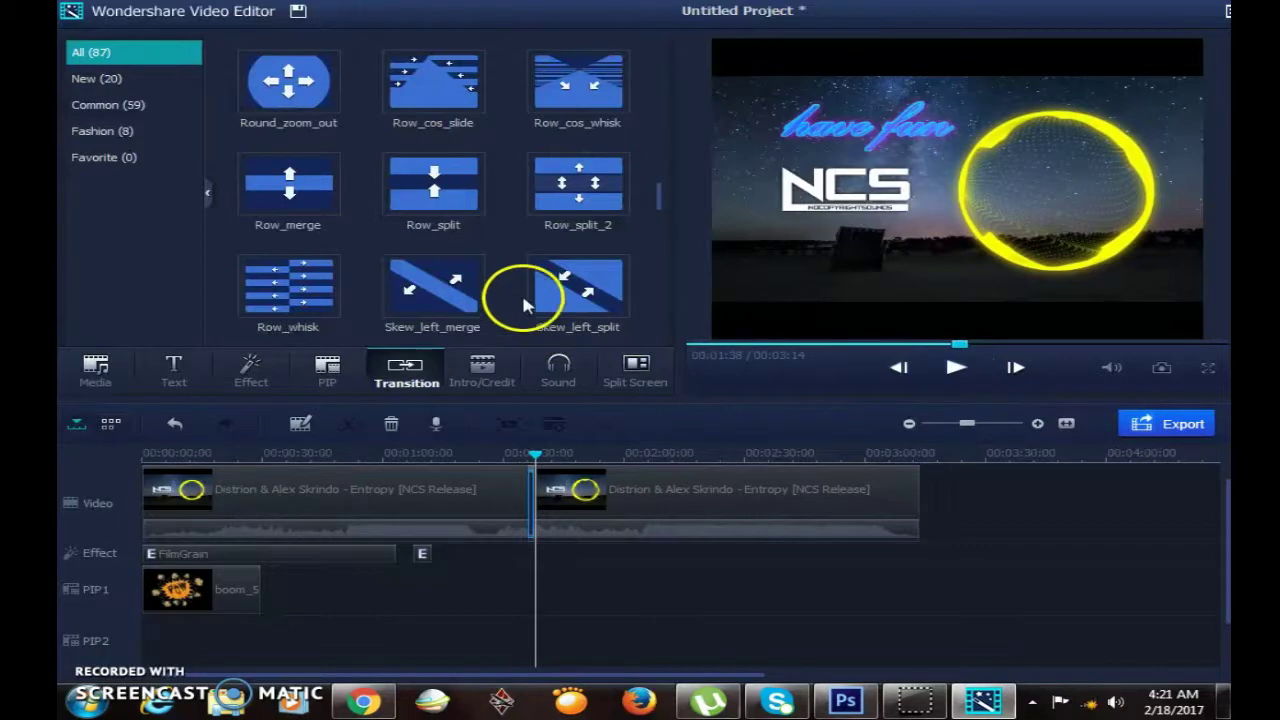
Open the intro and credit templates and delete the Row_whisk transition between the two clips.
left_click_drag(656, 193, 663, 252)
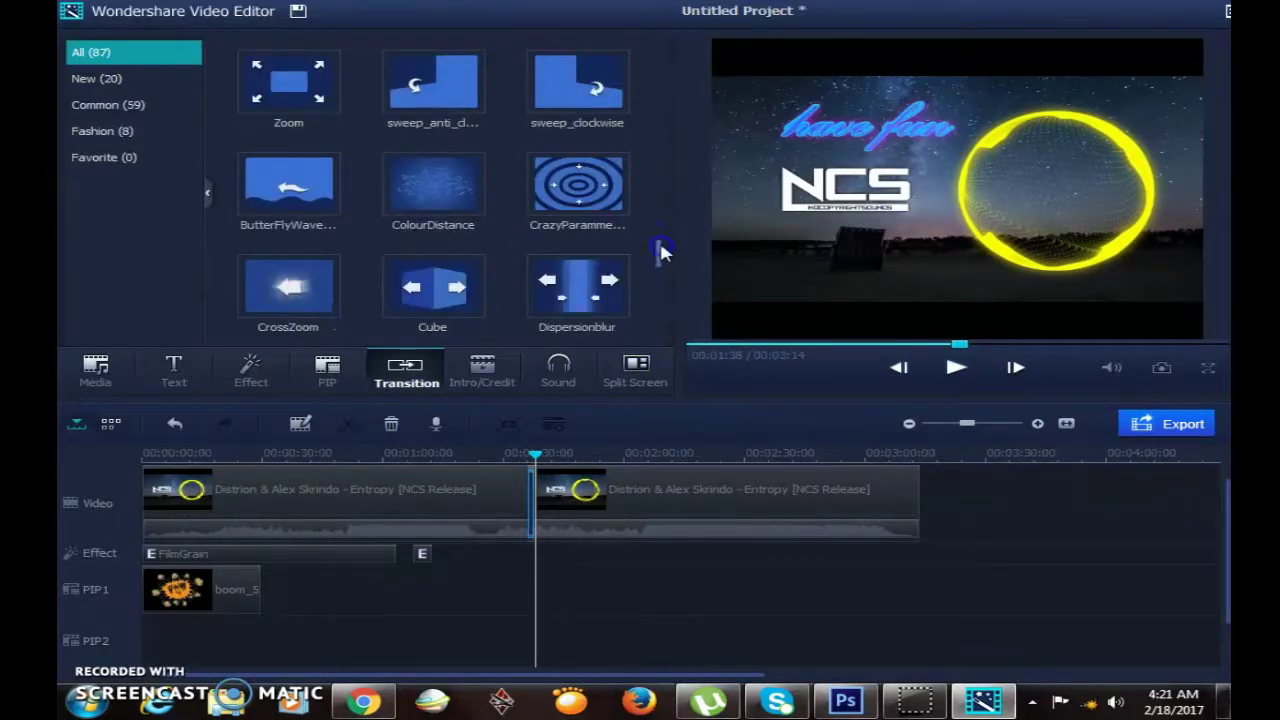
left_click_drag(660, 252, 637, 133)
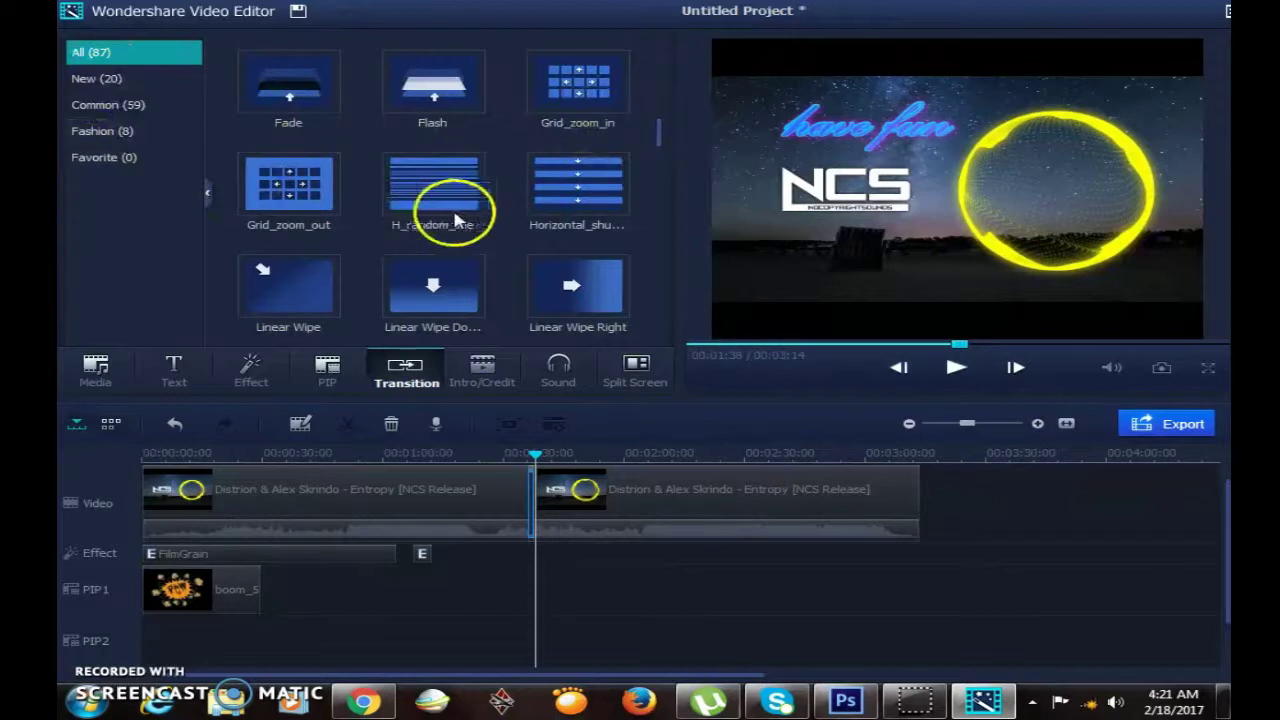
left_click(496, 376)
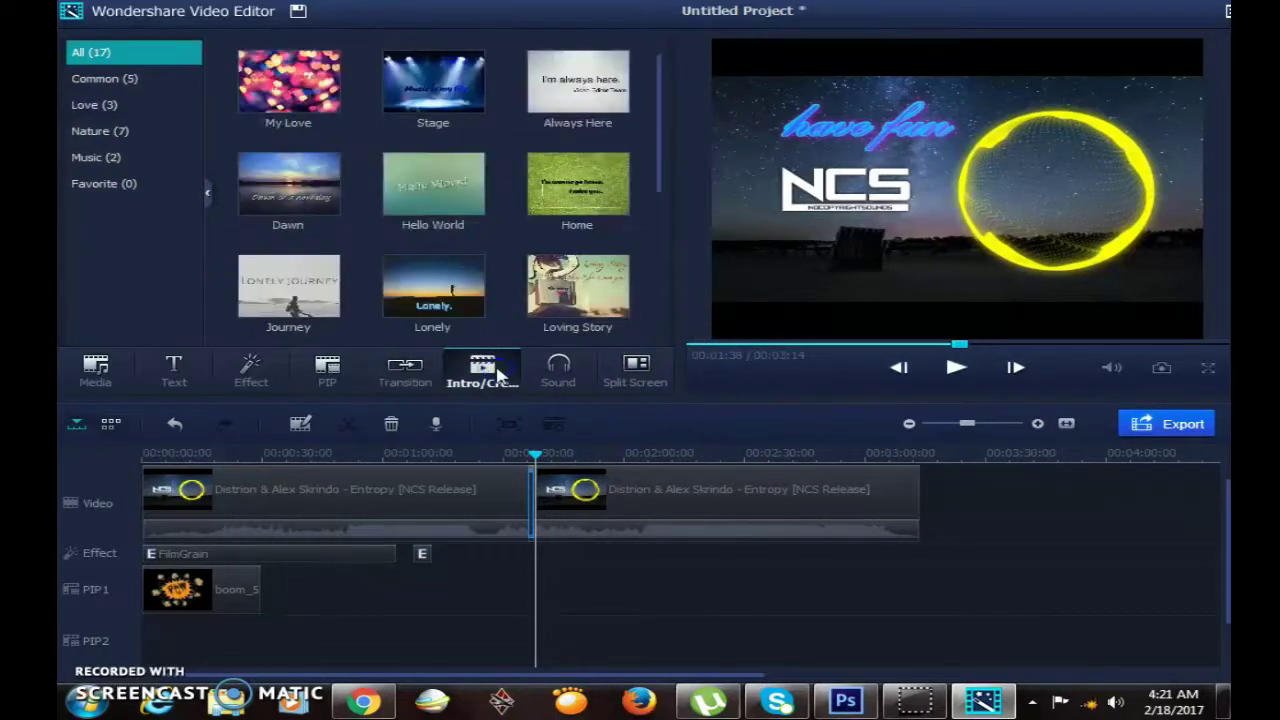
left_click(488, 384)
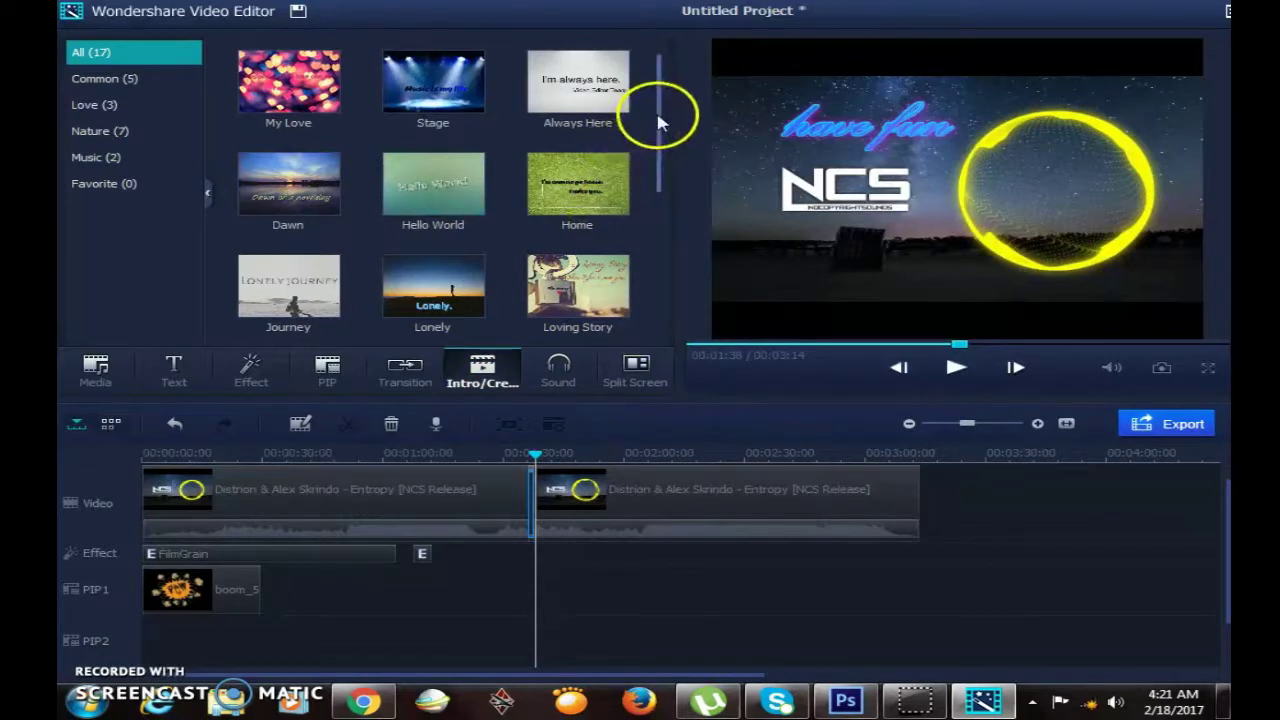
left_click(533, 486)
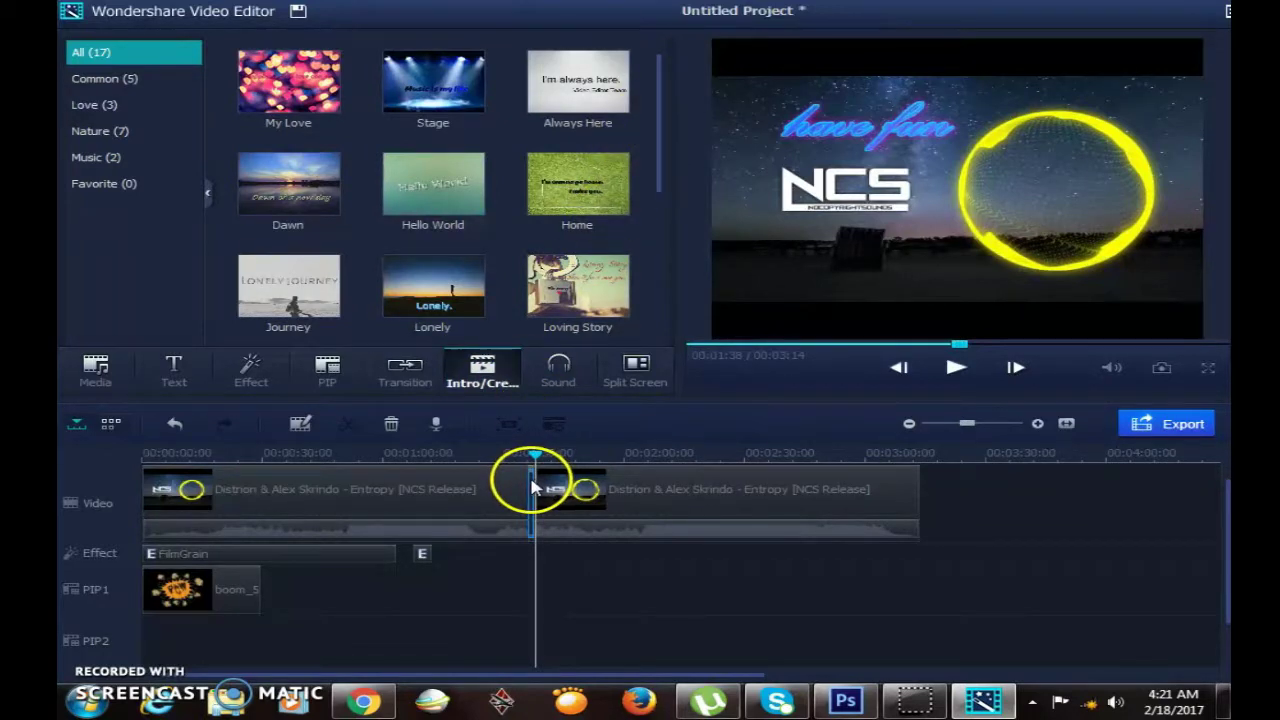
left_click_drag(531, 486, 412, 228)
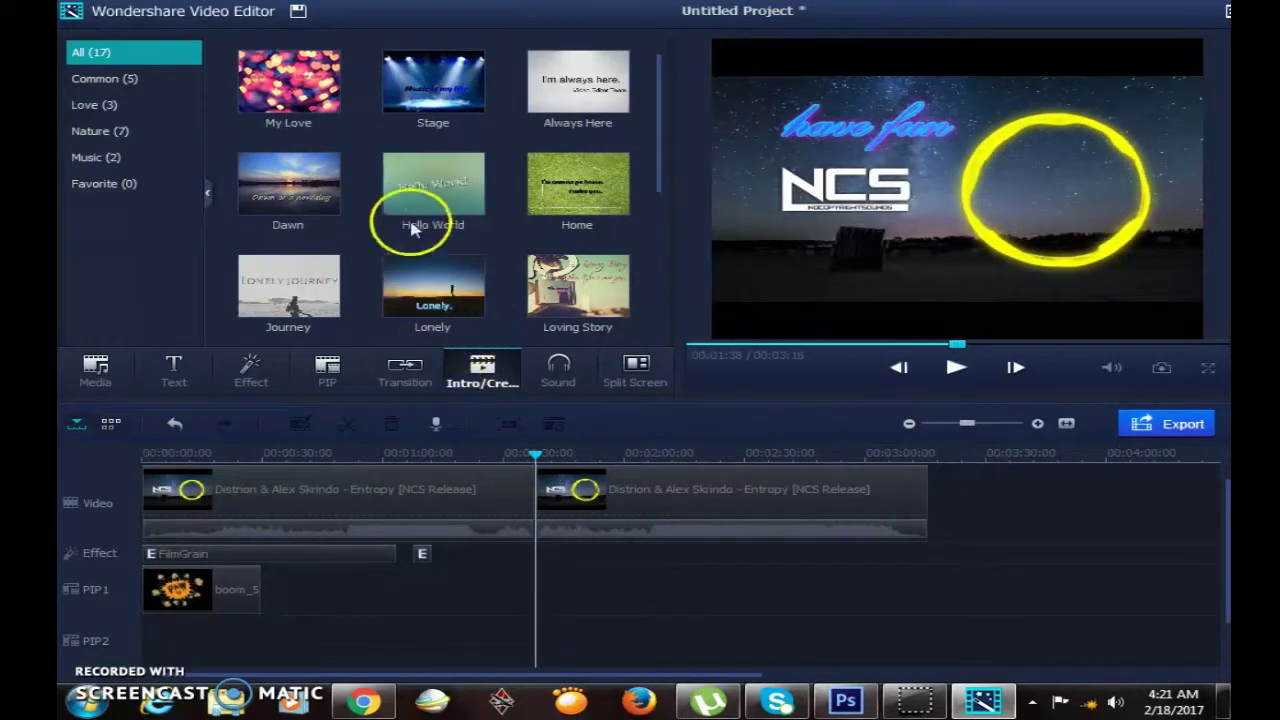
Preview the Lonely and Hello World intro templates and look through the other available templates.
left_click(433, 288)
left_click(962, 370)
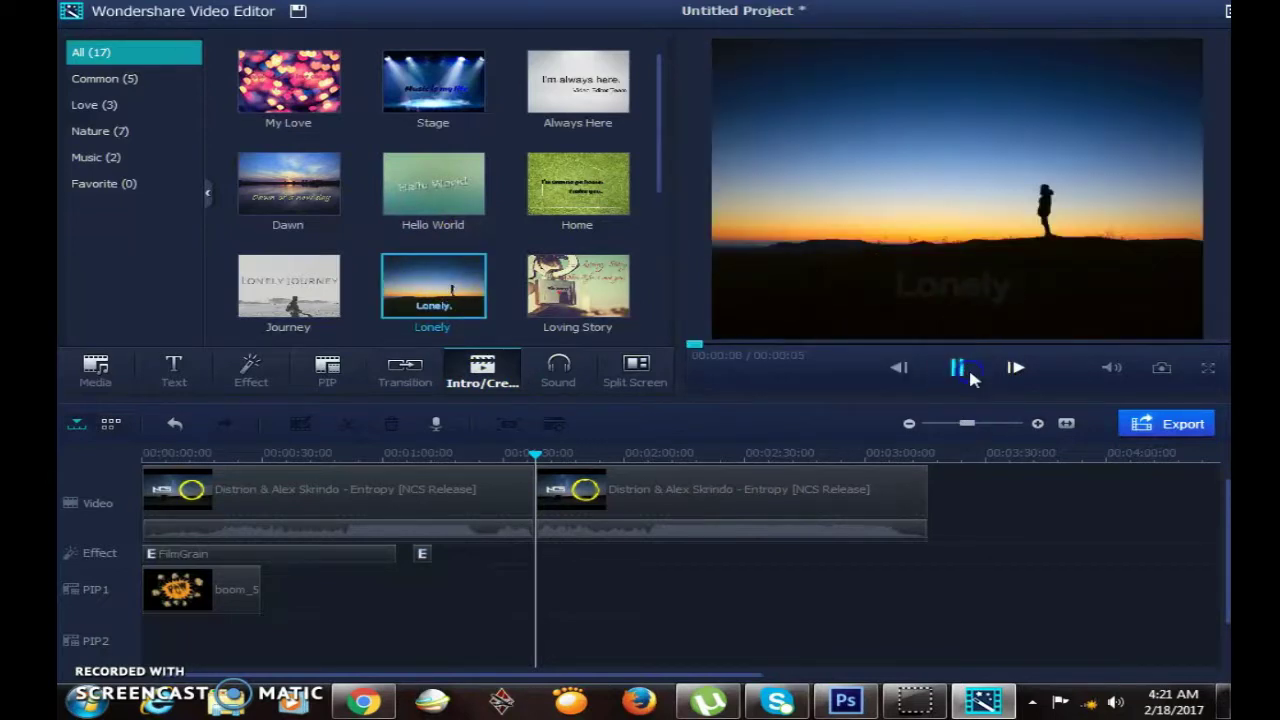
left_click(960, 368)
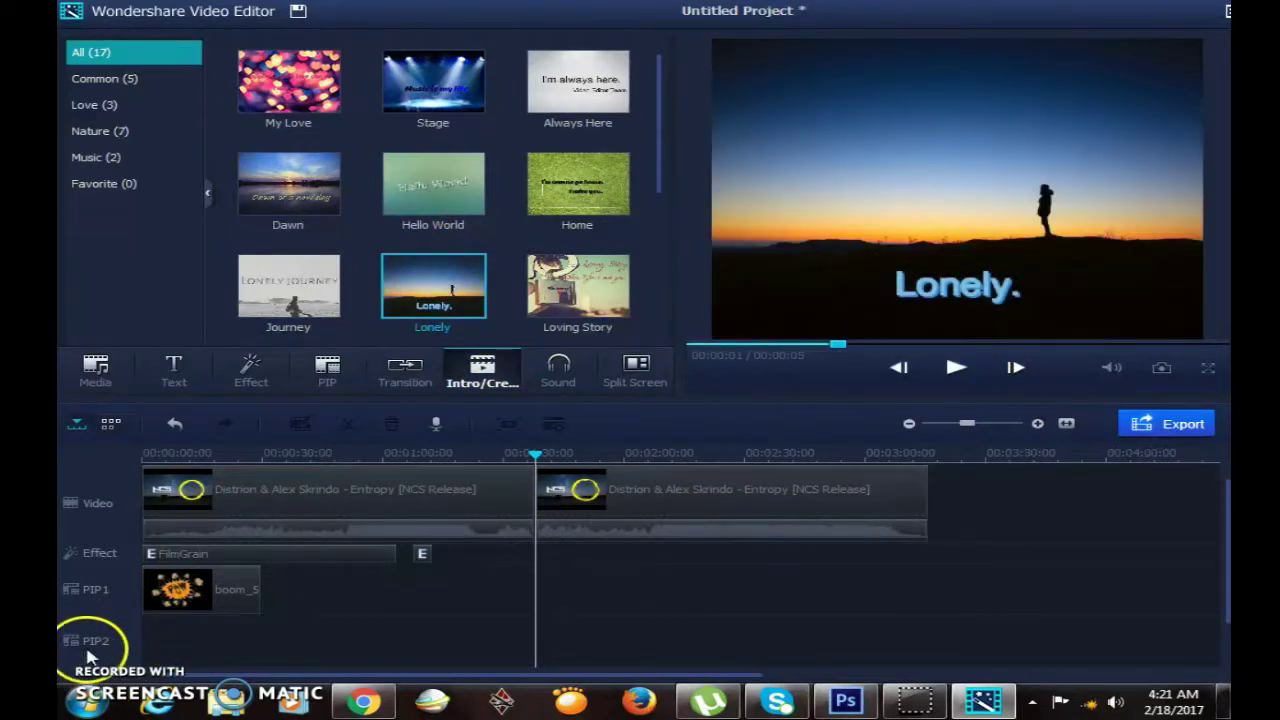
left_click(560, 277)
left_click(433, 185)
scroll(651, 214, "down", 2)
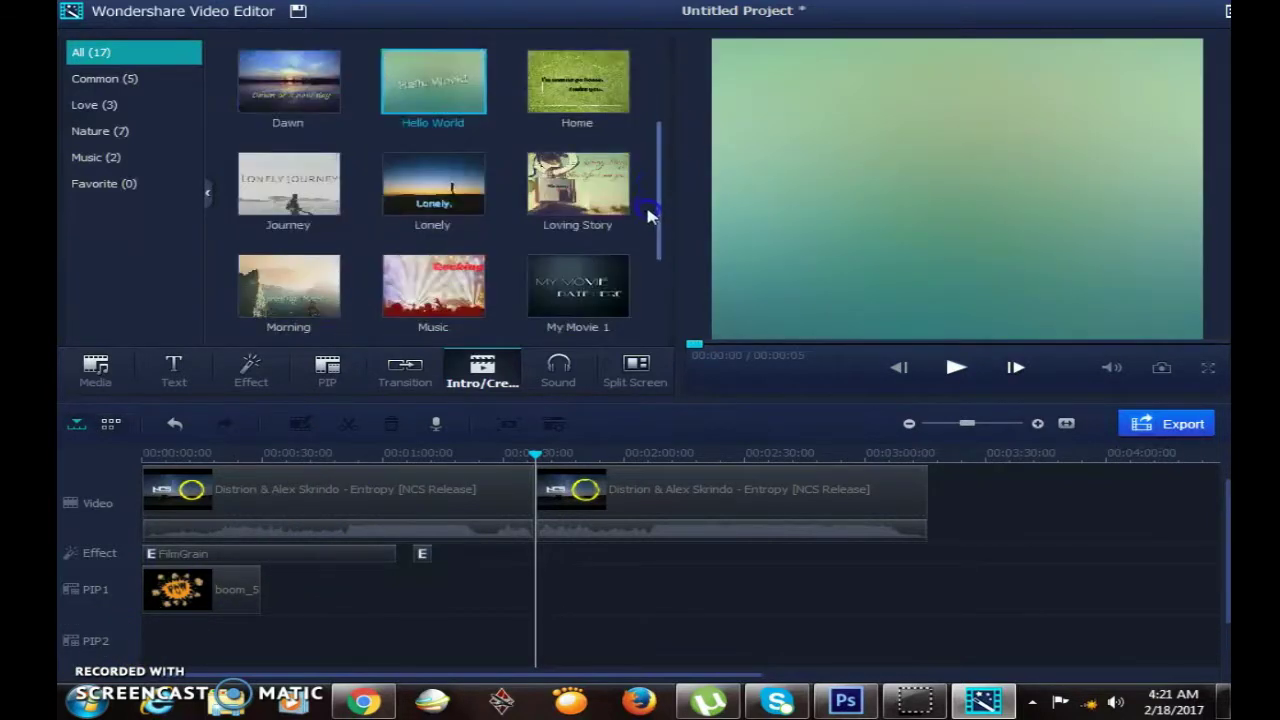
scroll(663, 143, "up", 2)
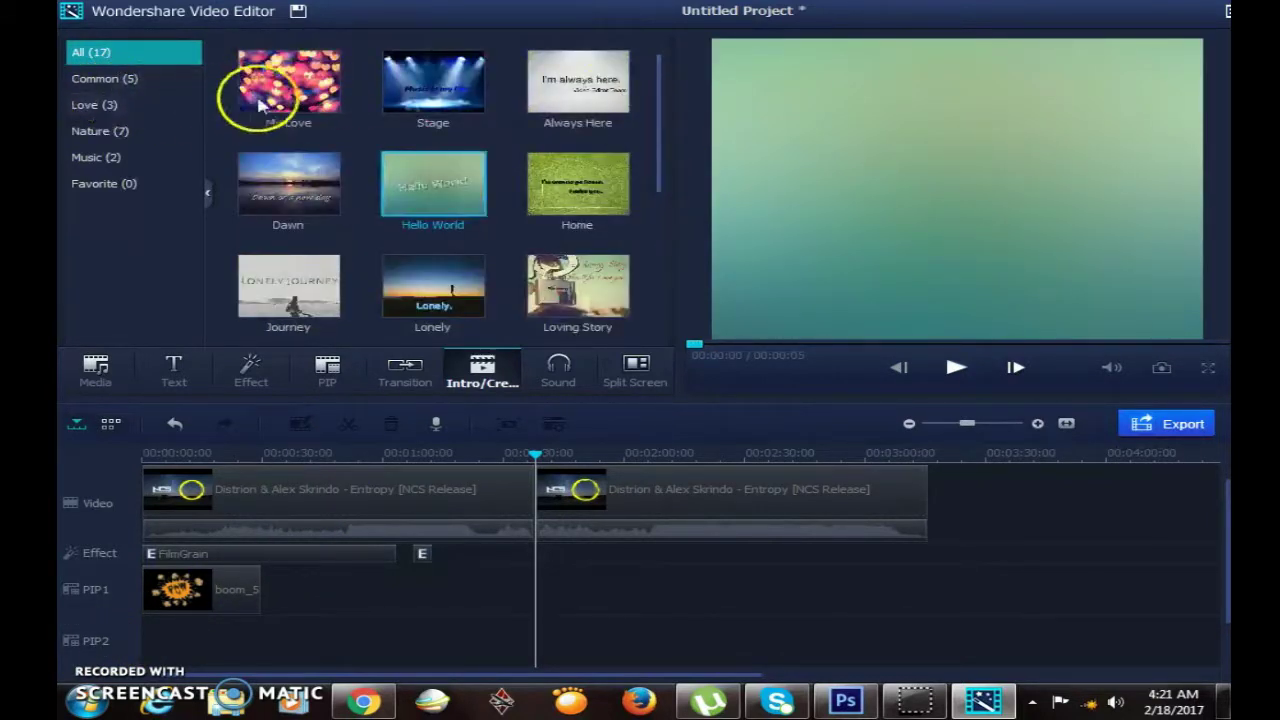
Add the My Love template after the last clip on the video track and play the timeline through it.
left_click(298, 98)
mouse_move(300, 97)
left_mouse_down()
mouse_move(642, 436)
mouse_move(757, 509)
mouse_move(409, 509)
mouse_move(928, 512)
mouse_move(945, 497)
left_mouse_up()
left_click_drag(946, 438, 916, 455)
left_click(952, 368)
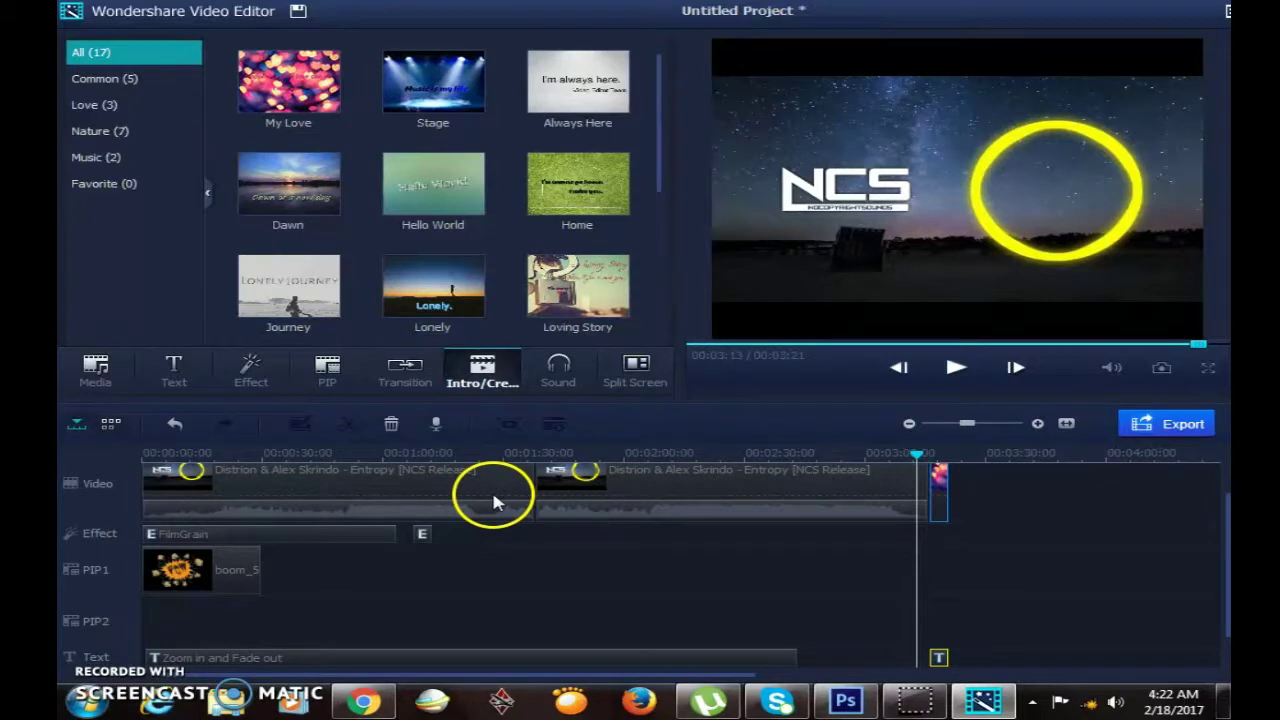
scroll(1210, 510, "up", 1)
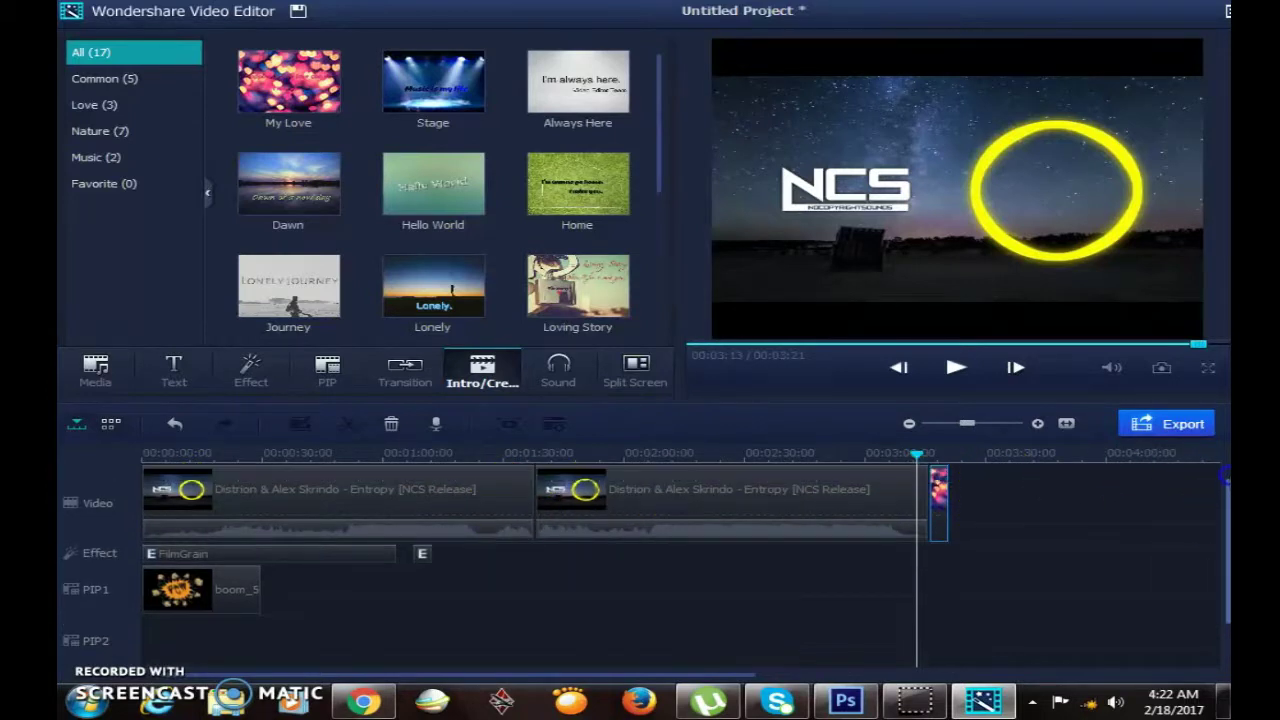
left_click(952, 368)
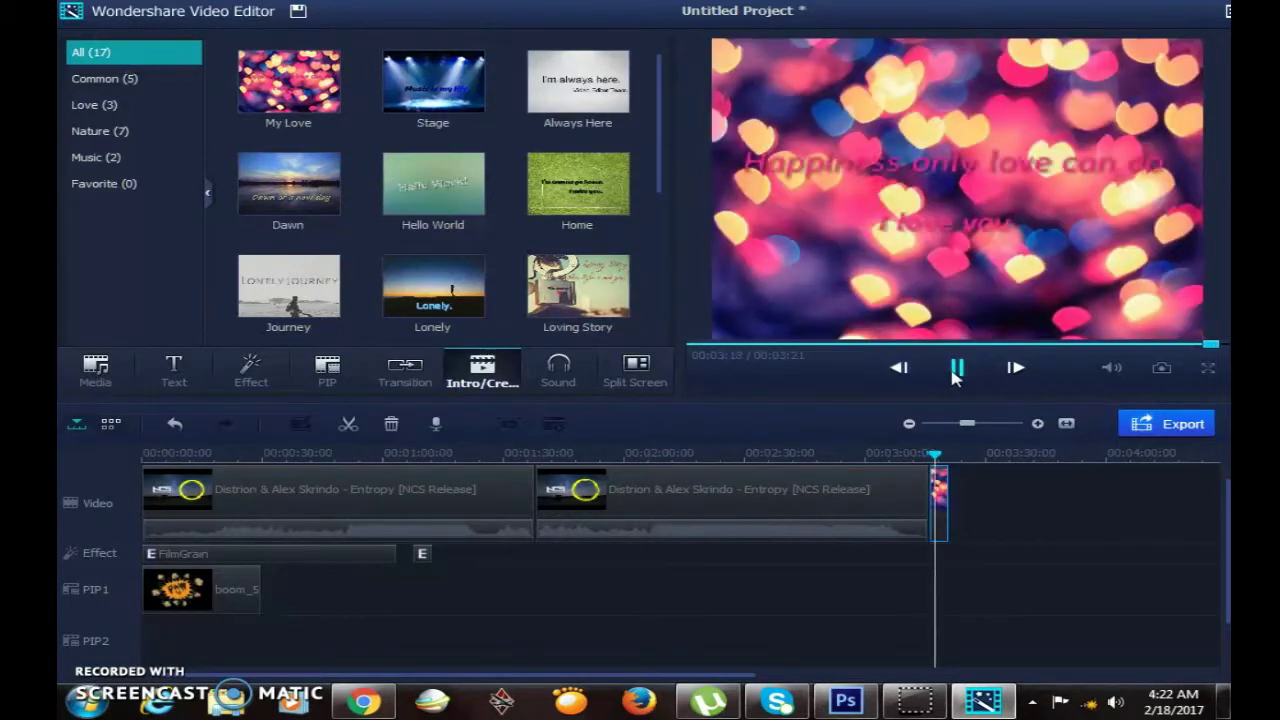
Open the settings of the My Love template clip at the end of the video track and set its hue to 7.
left_click(943, 487)
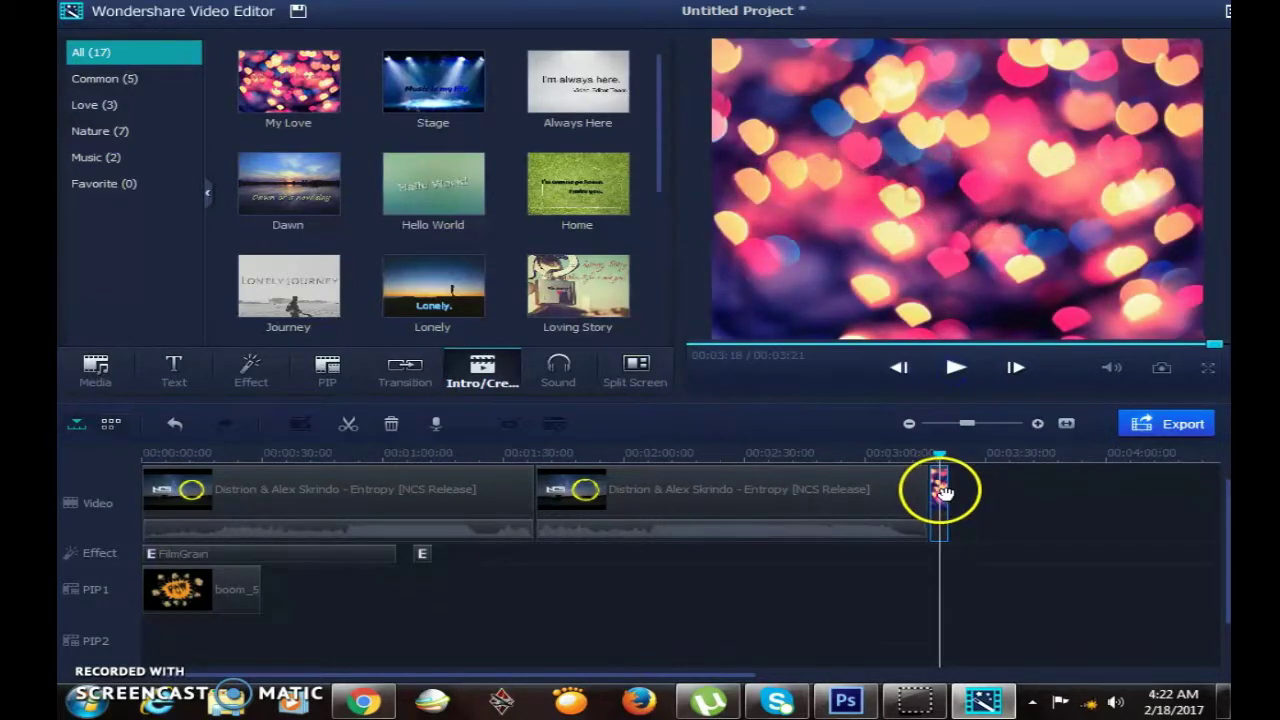
double_click(943, 490)
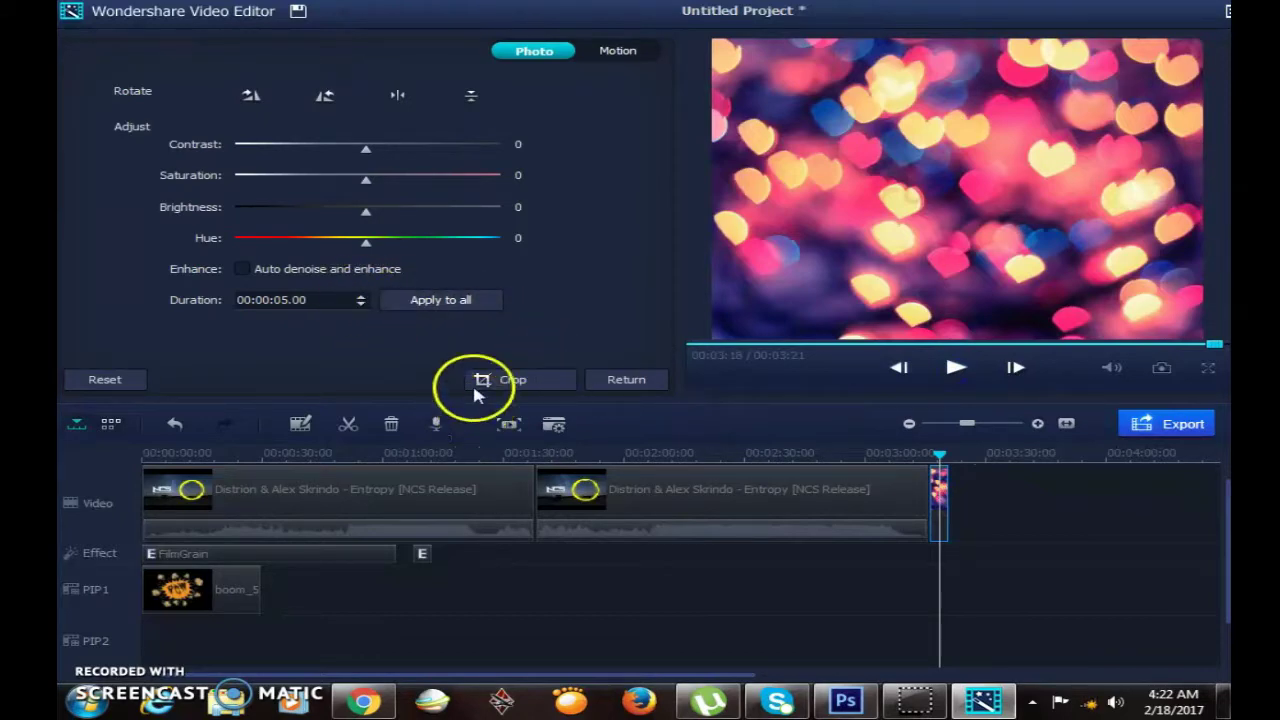
mouse_move(372, 245)
left_mouse_down()
mouse_move(403, 250)
mouse_move(320, 249)
mouse_move(370, 248)
left_mouse_up()
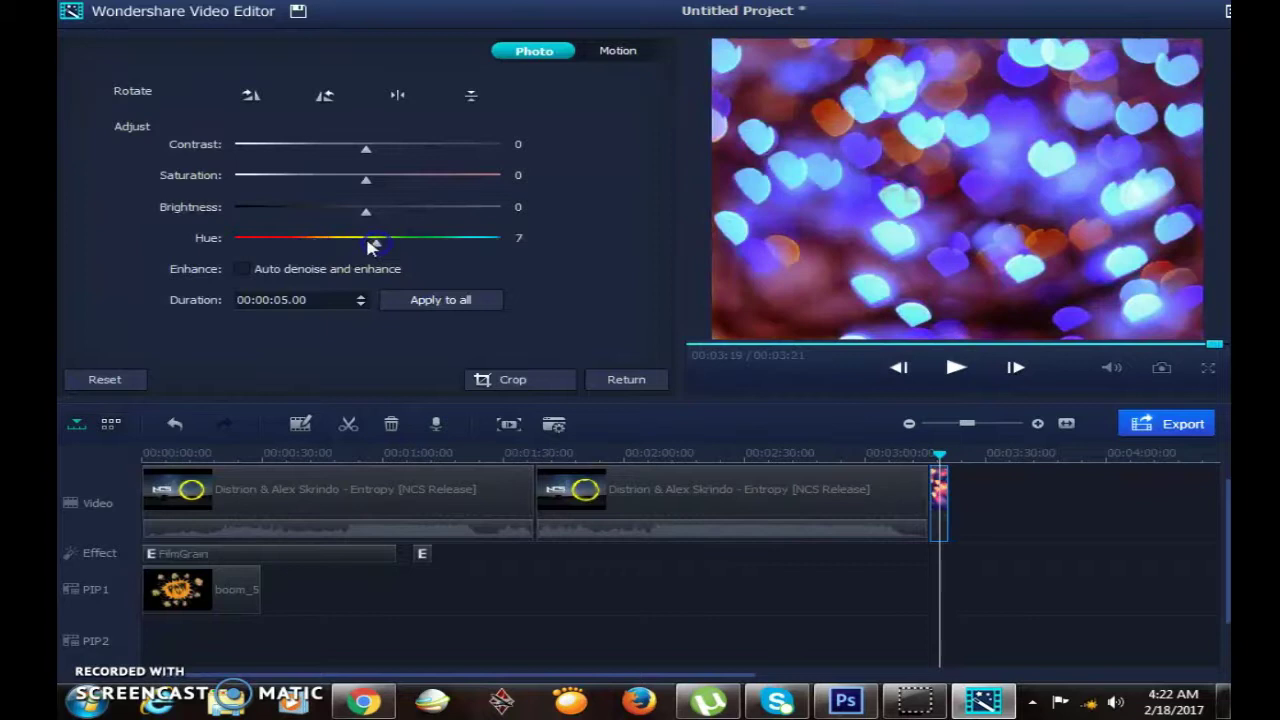
mouse_move(948, 527)
left_mouse_down()
mouse_move(937, 506)
mouse_move(941, 527)
left_mouse_up()
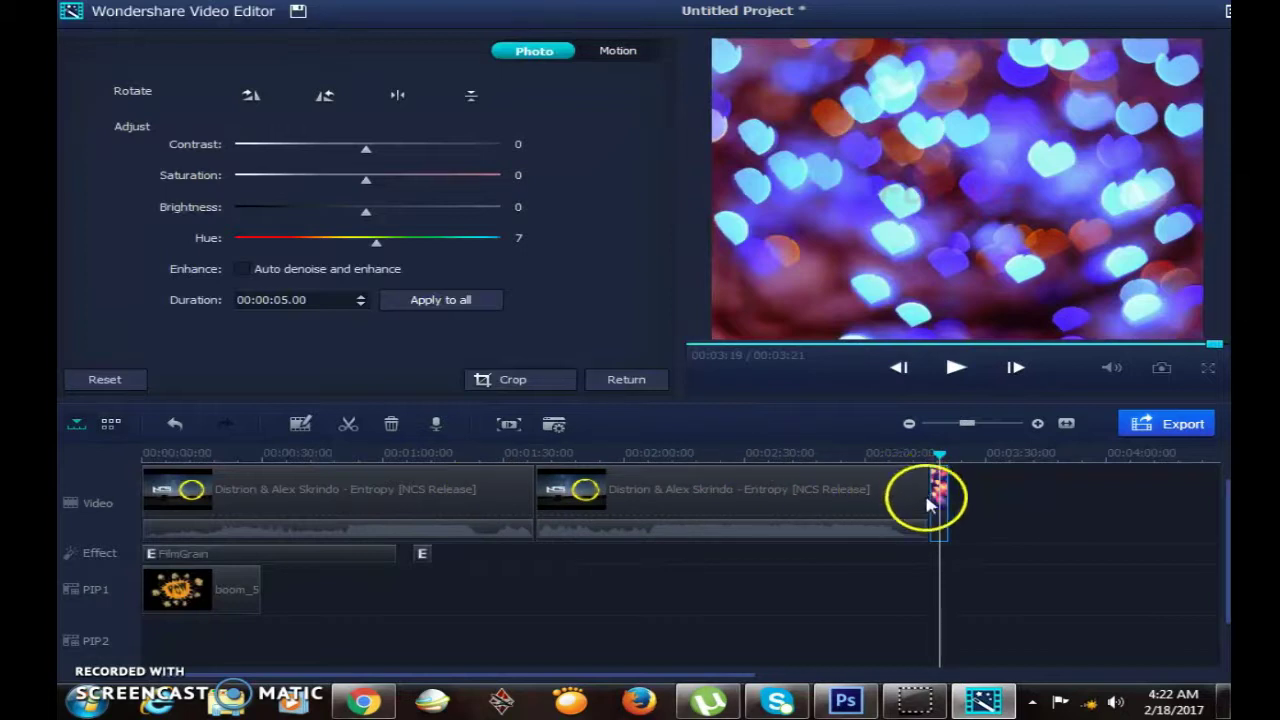
Open the My Love template's "Happiness only love can do" title for editing and close its settings without changes.
scroll(1218, 500, "down", 1)
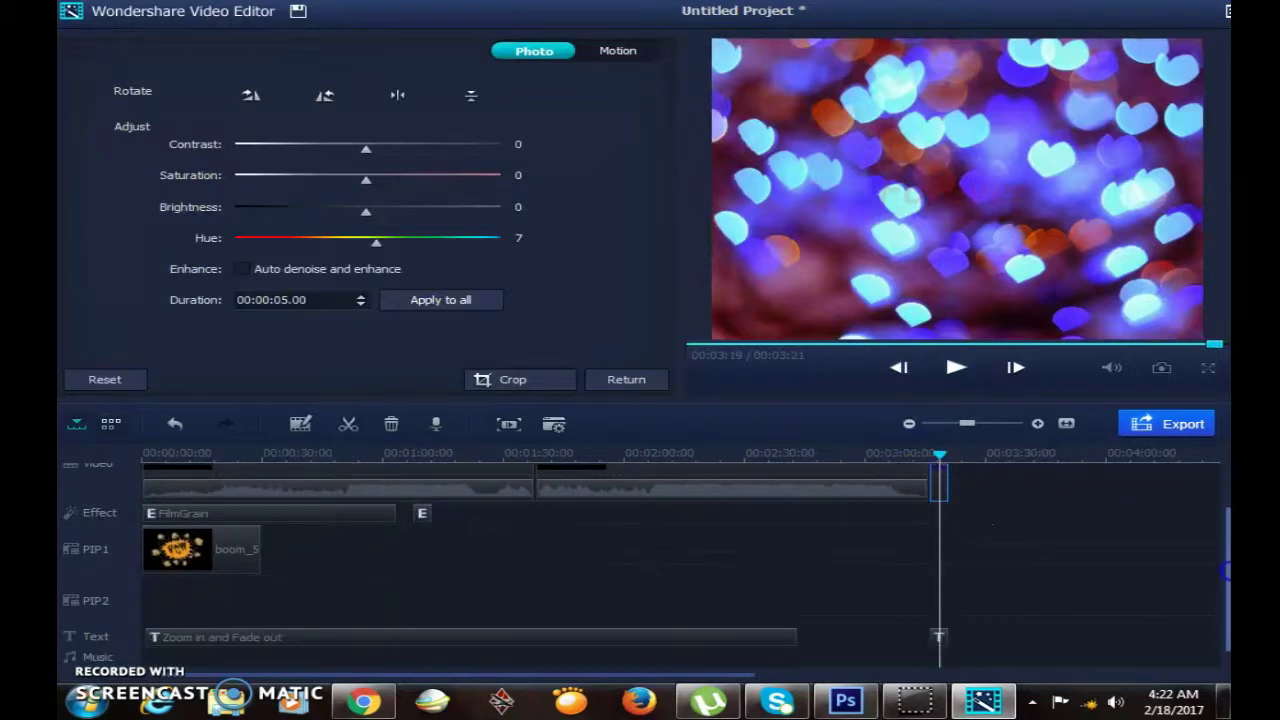
double_click(936, 638)
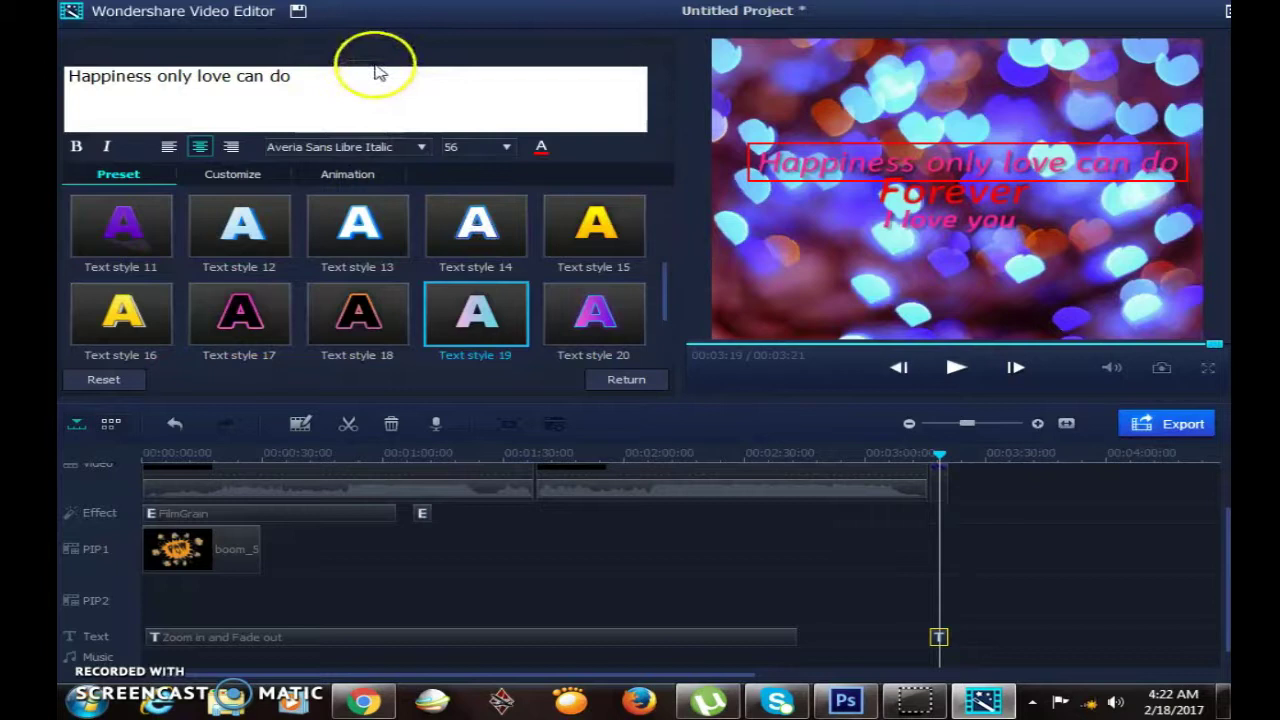
scroll(1226, 537, "up", 1)
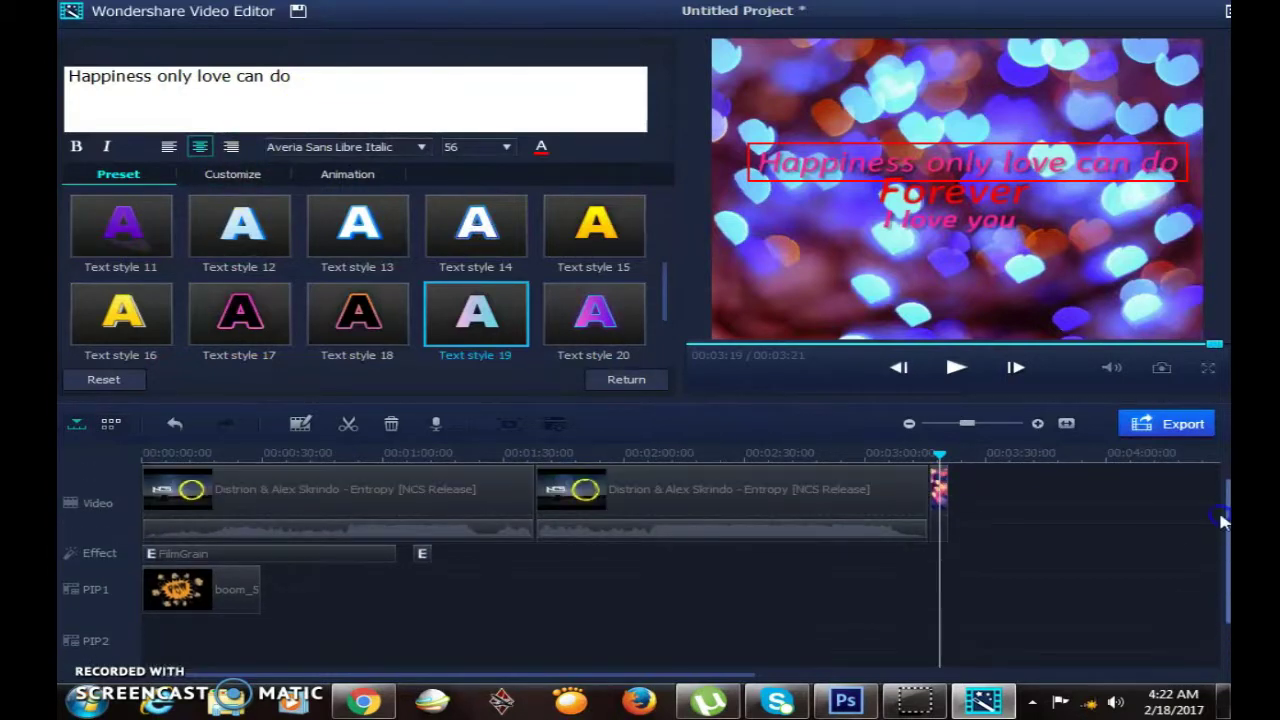
left_click(650, 379)
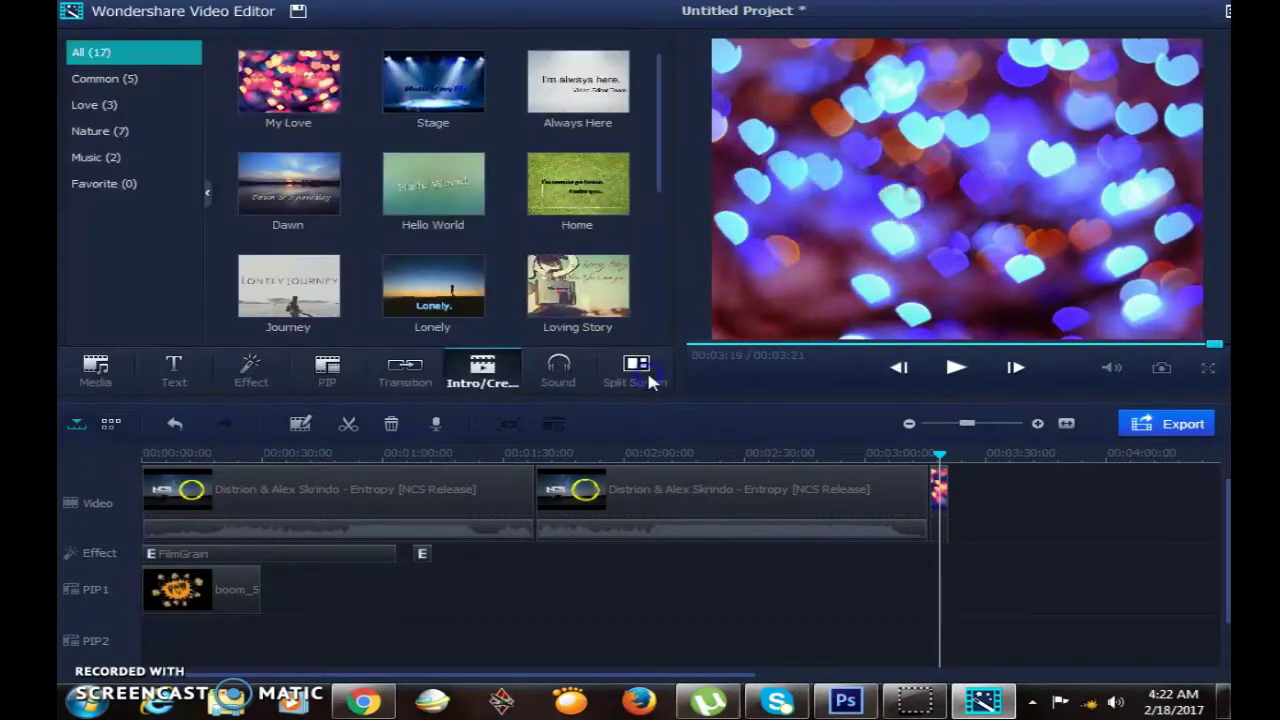
Look through the library of sound effects.
left_click(553, 372)
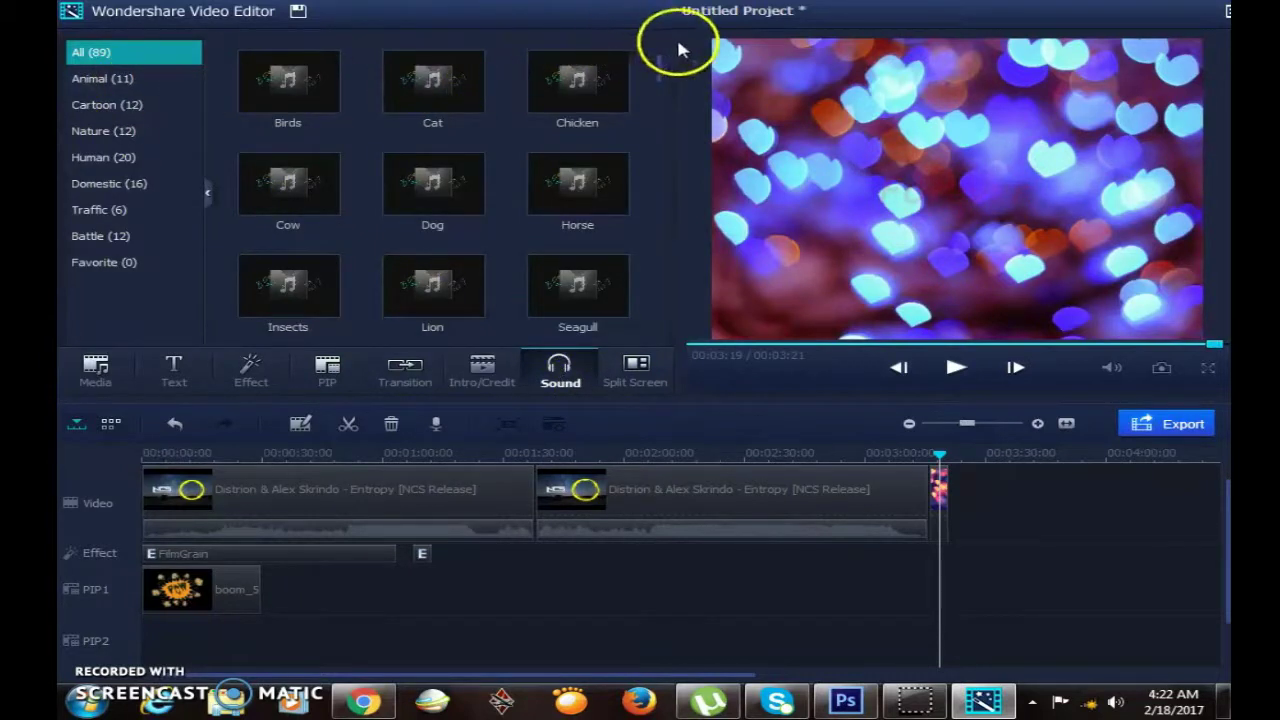
left_click_drag(662, 67, 659, 253)
left_click(557, 343)
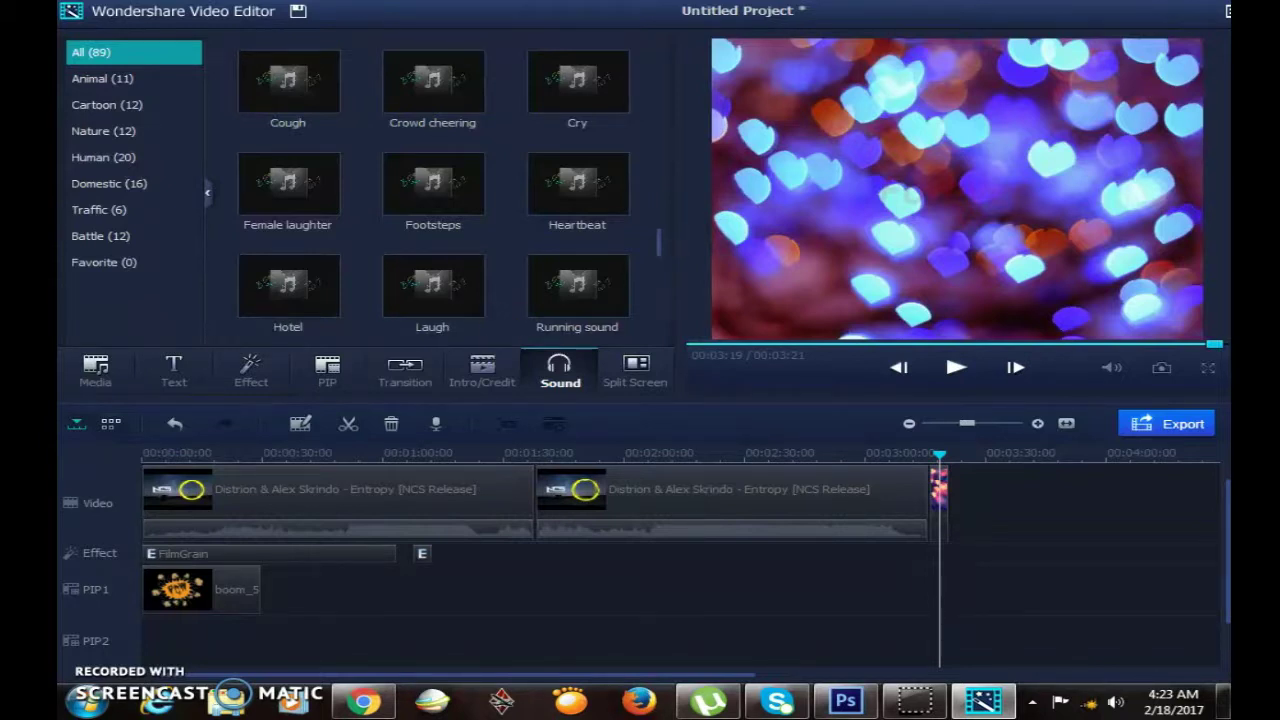
Open and cancel the file import dialog in the media library, and look at the Music track below the text track.
left_click(108, 378)
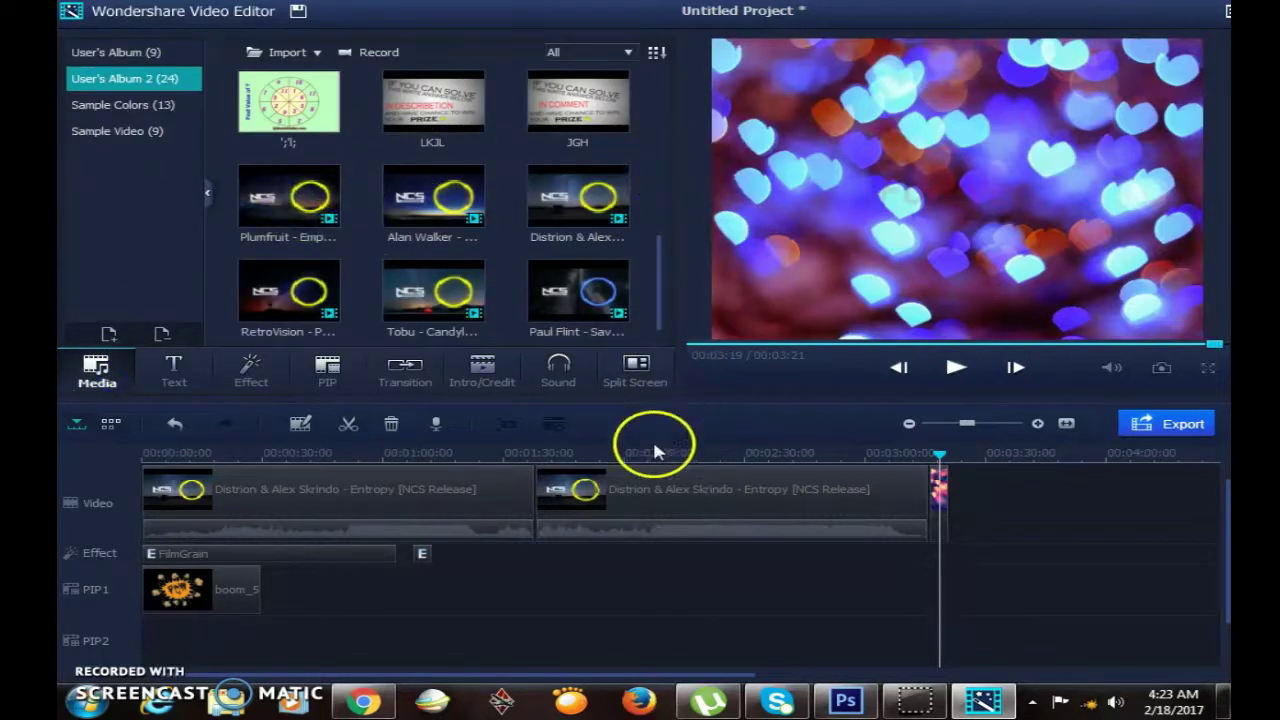
left_click(522, 495)
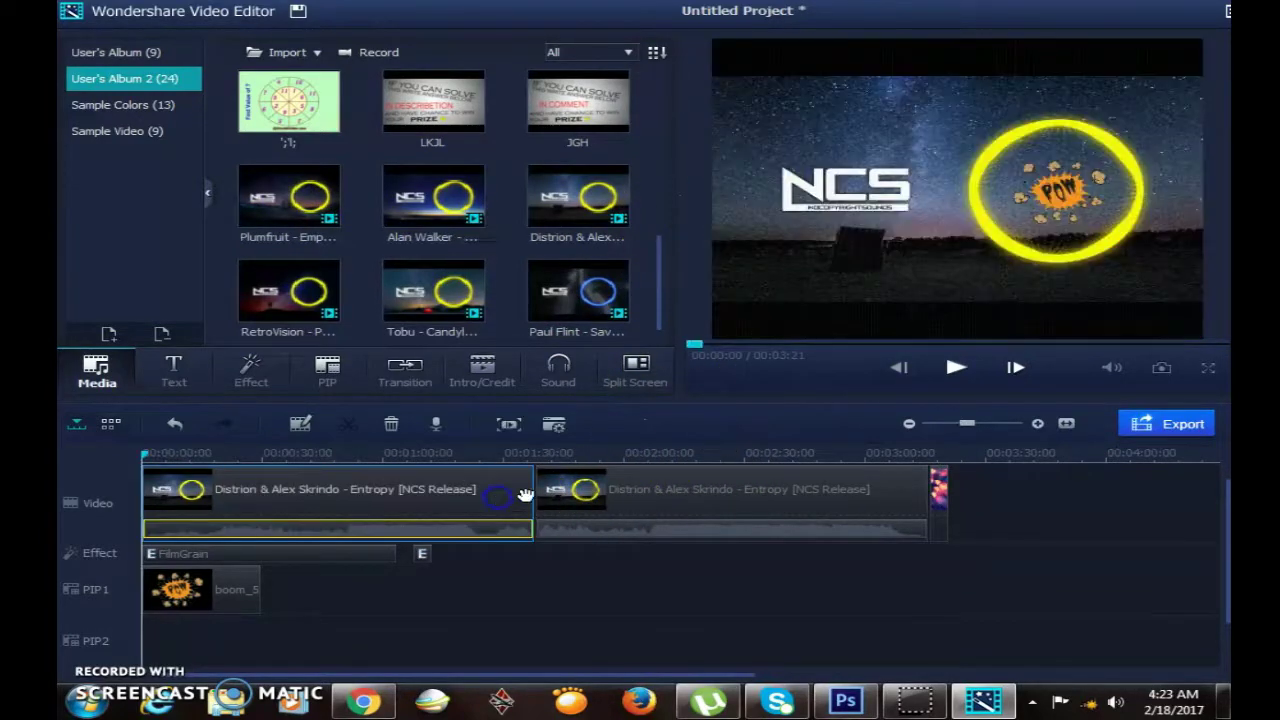
left_click(287, 52)
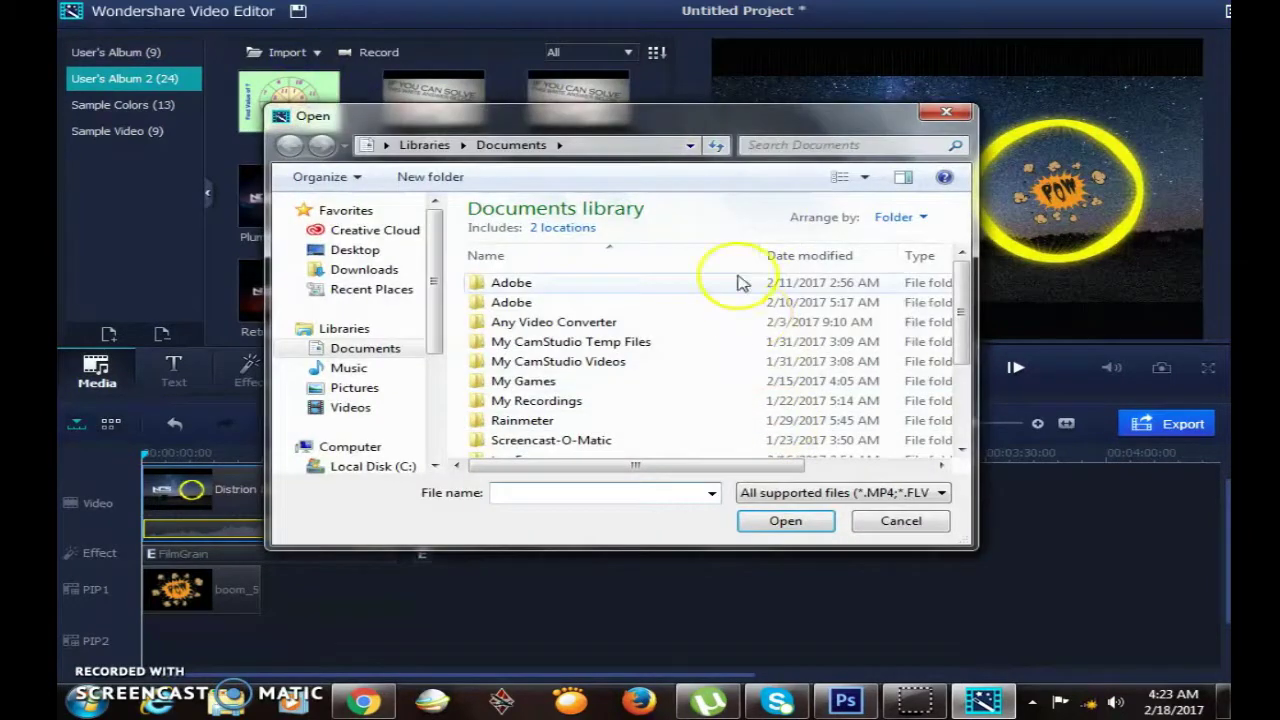
left_click(946, 111)
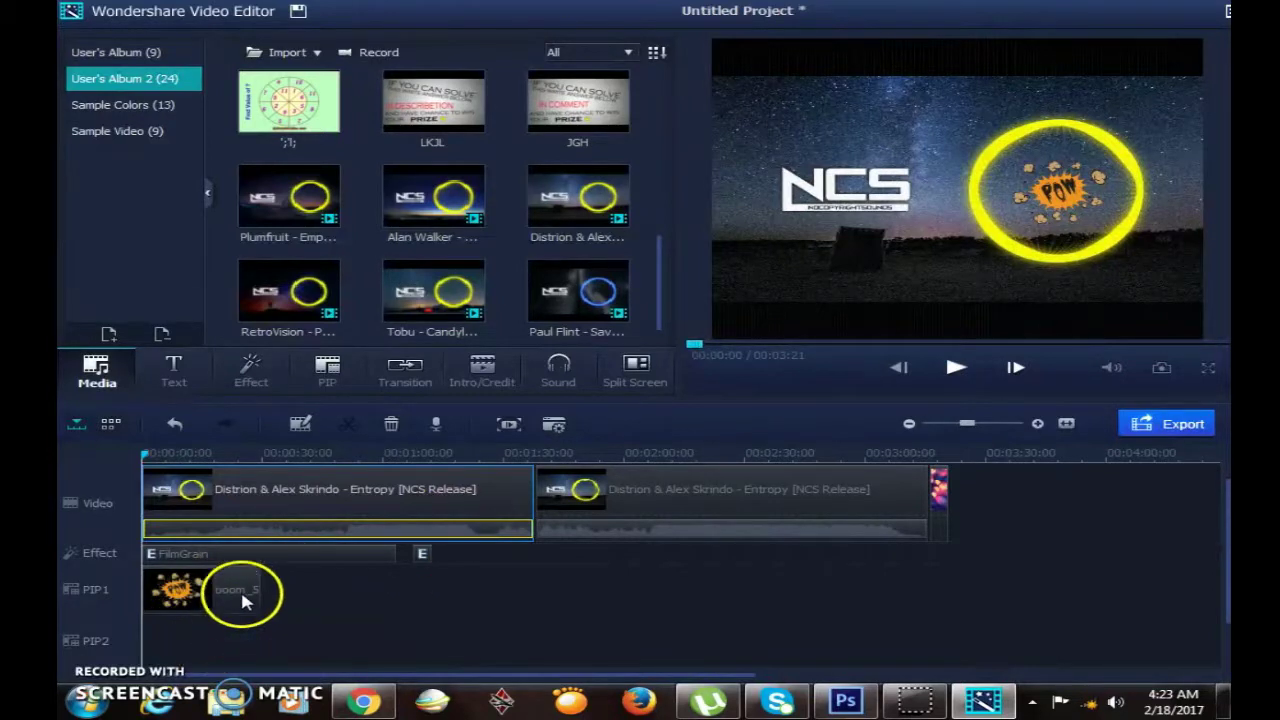
left_click_drag(1227, 525, 1225, 555)
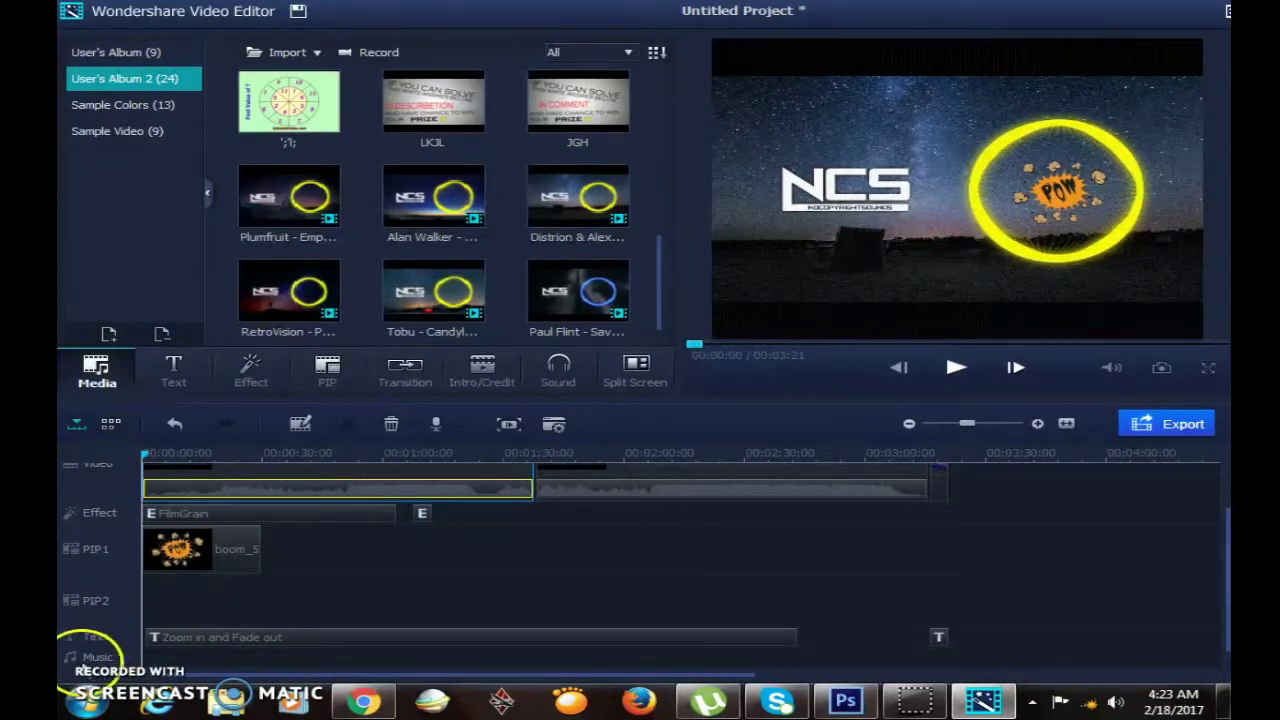
scroll(1225, 570, "up", 2)
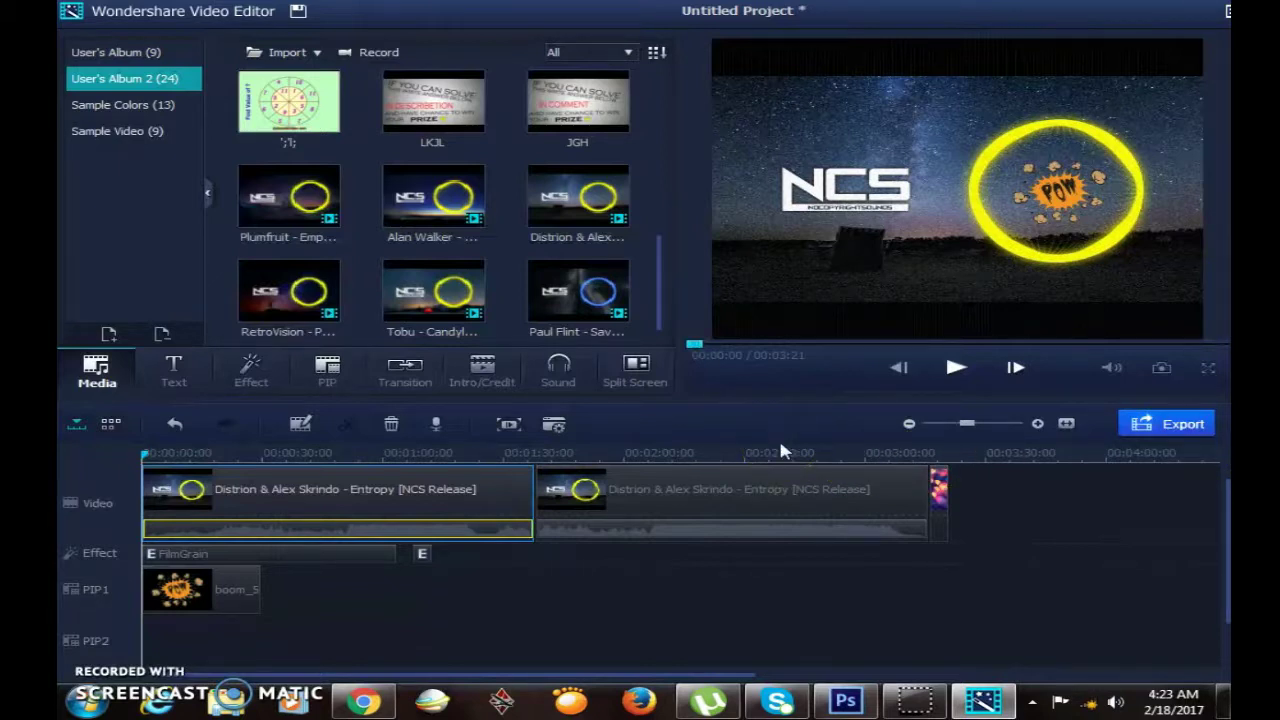
Look through the available split screen layouts, including the 2, 3, 4 and 6 screen arrangements.
left_click(560, 365)
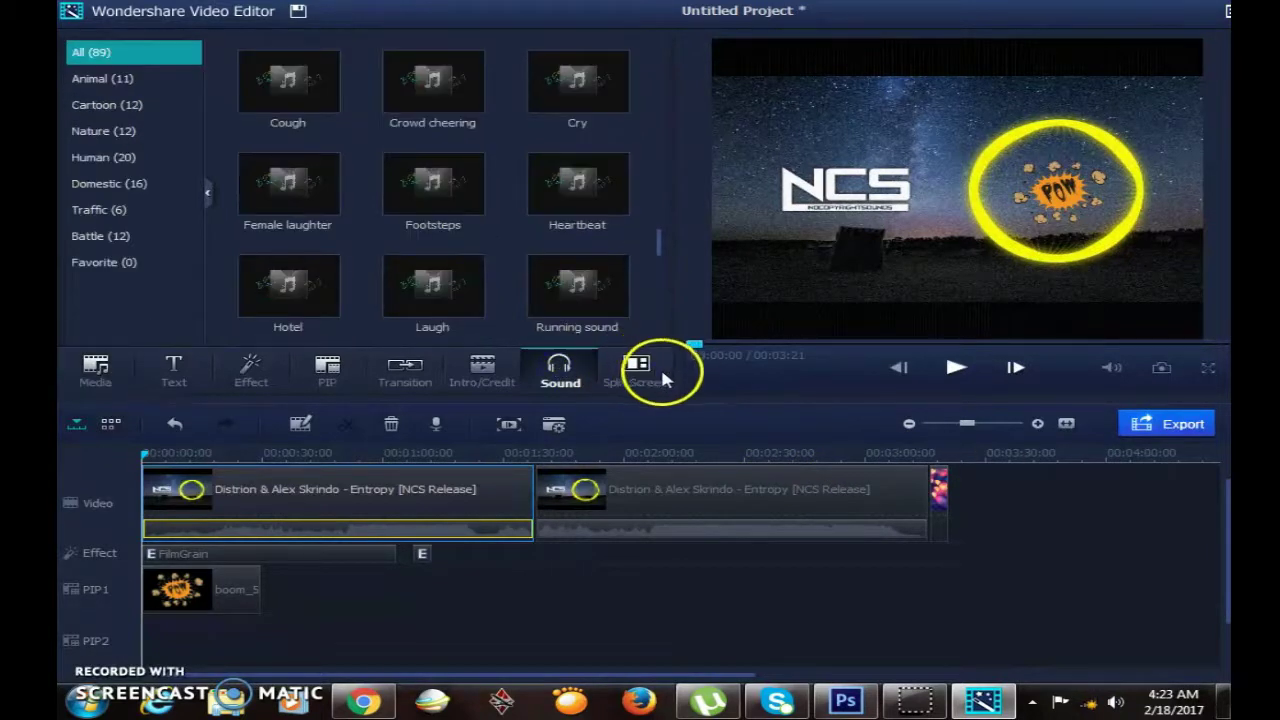
left_click(638, 367)
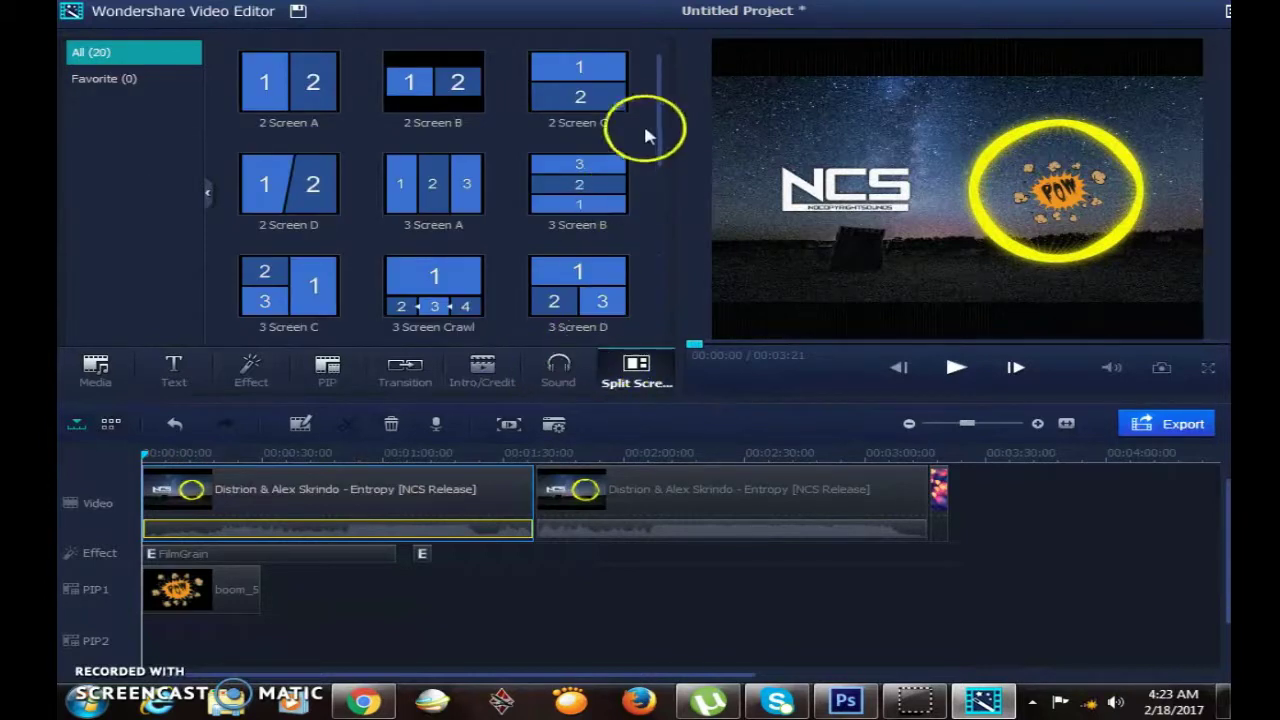
left_click_drag(656, 110, 645, 270)
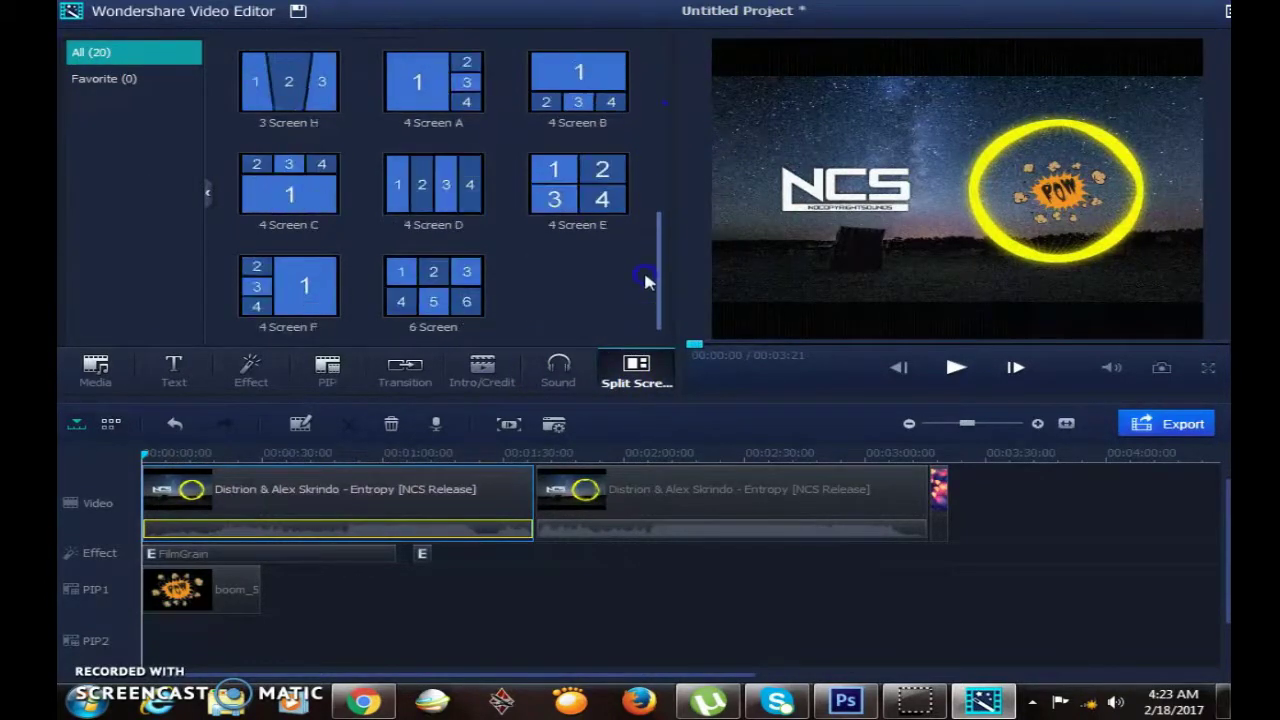
scroll(645, 283, "up", 3)
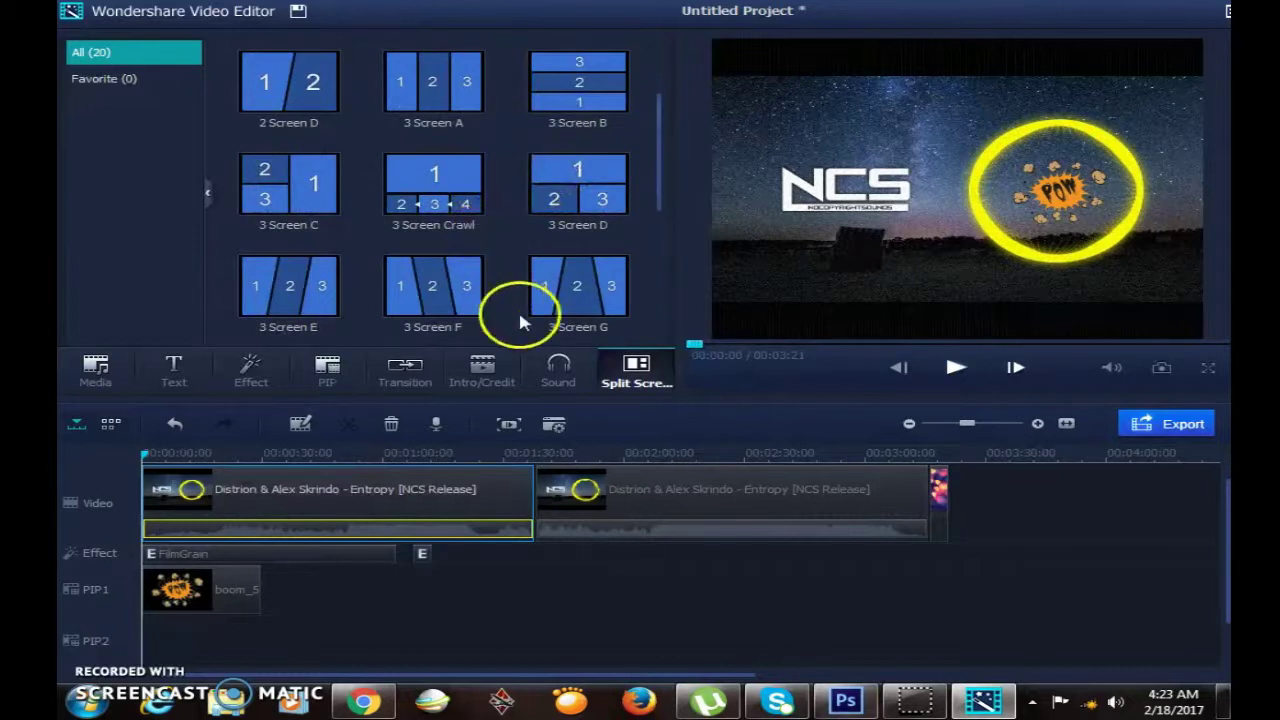
left_click(171, 380)
left_click(88, 380)
left_click(575, 374)
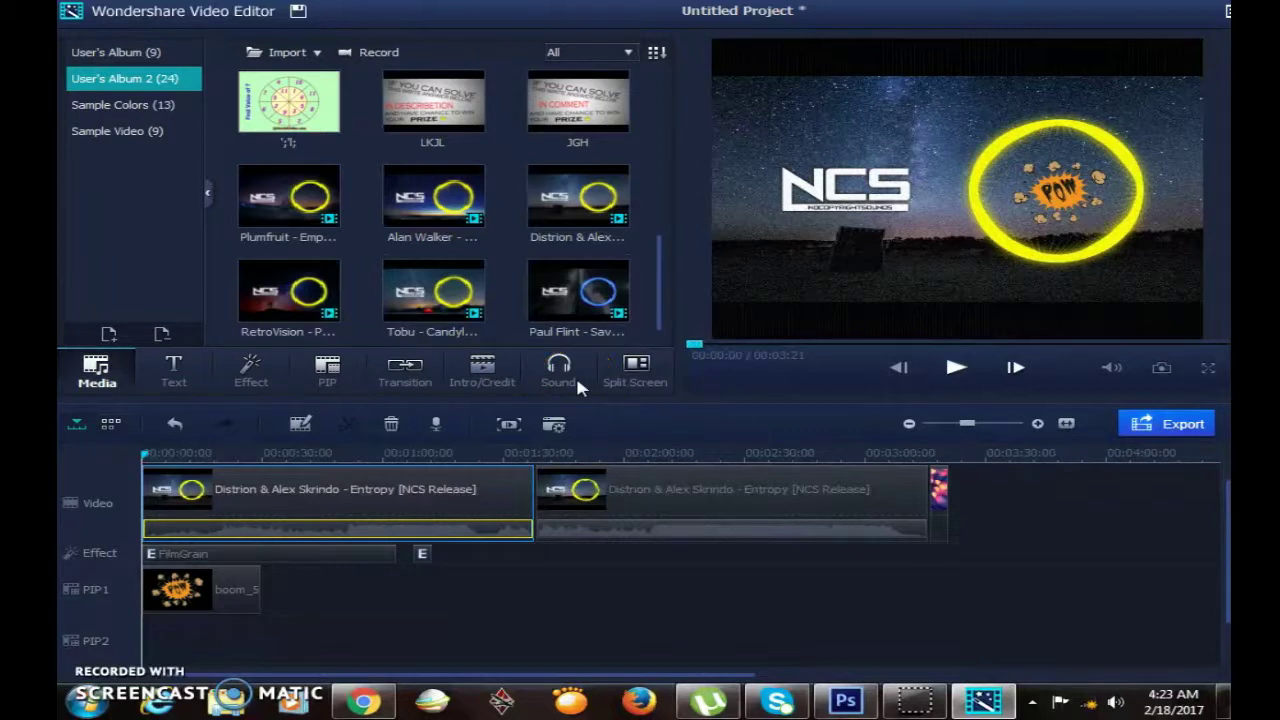